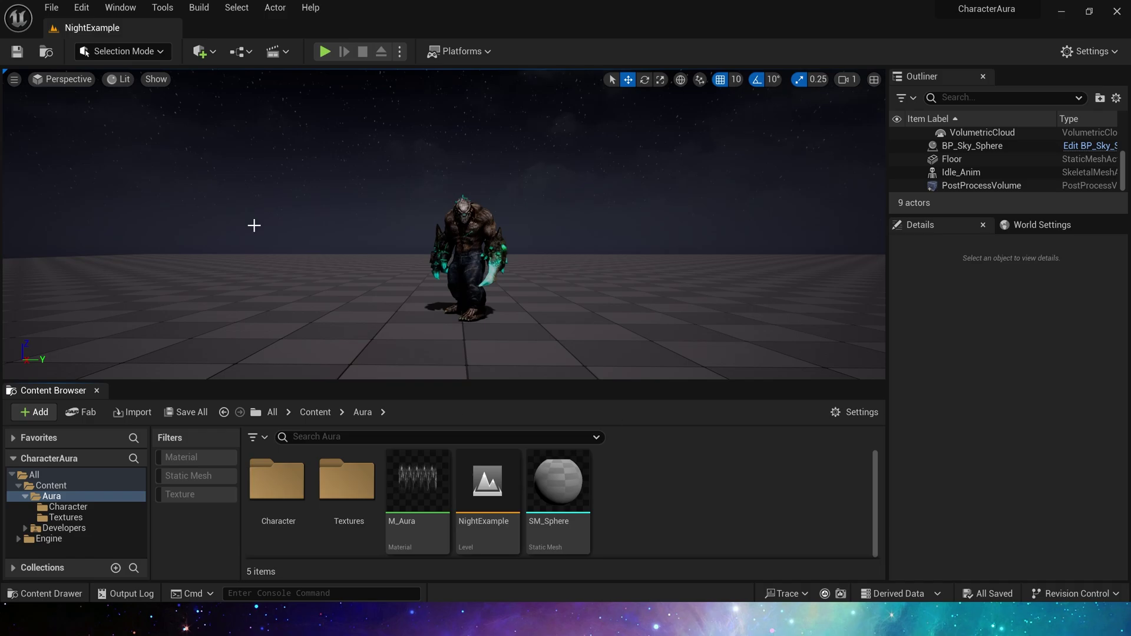
# - Inspect the SM_Sphere static mesh and its UV layout in the mesh editor
pyautogui.doubleClick(560, 483)
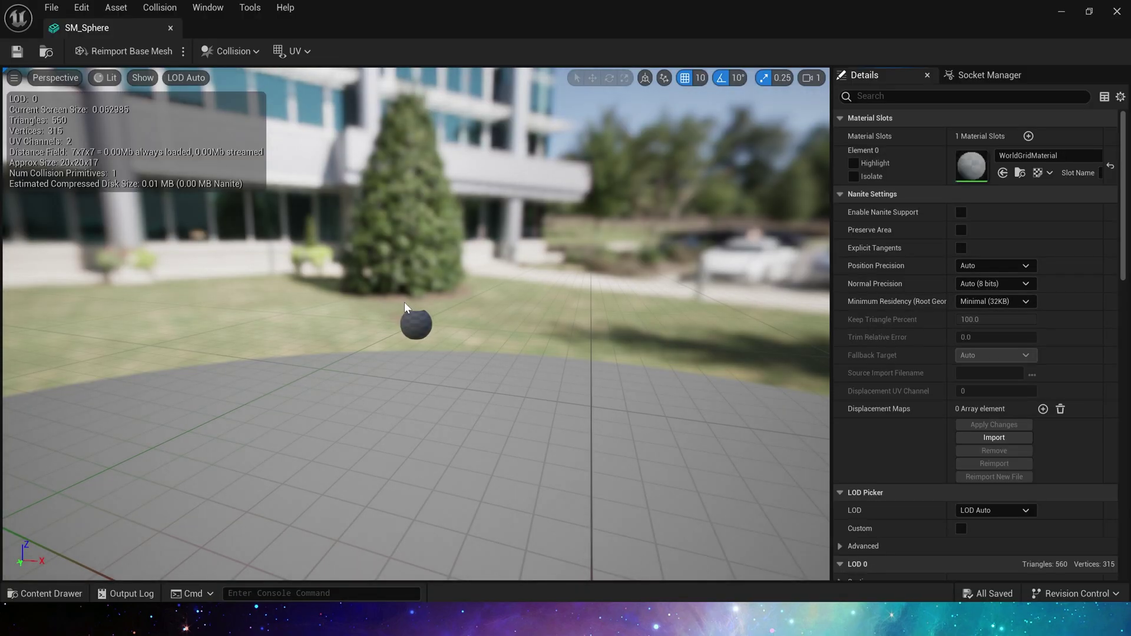
pyautogui.scroll(4, 404, 302)
pyautogui.moveTo(404, 302); pyautogui.dragTo(413, 347)
pyautogui.scroll(5, 380, 265)
pyautogui.moveTo(372, 263)
pyautogui.mouseDown()
pyautogui.moveTo(372, 195)
pyautogui.moveTo(373, 264)
pyautogui.mouseUp()
pyautogui.click(286, 52)
pyautogui.click(306, 90)
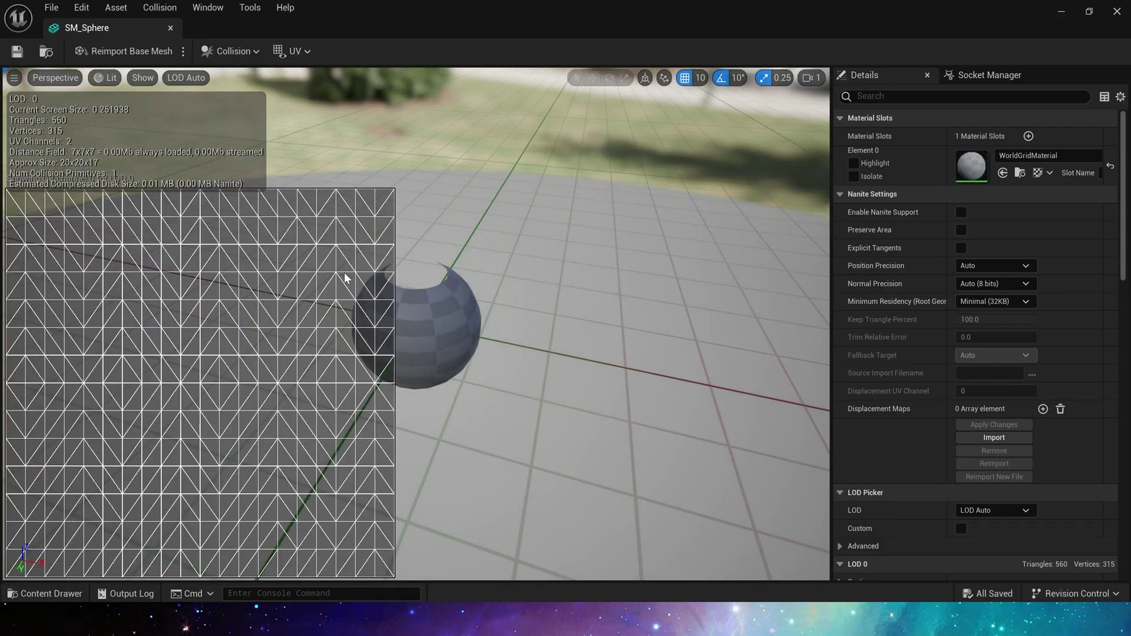
pyautogui.click(1116, 17)
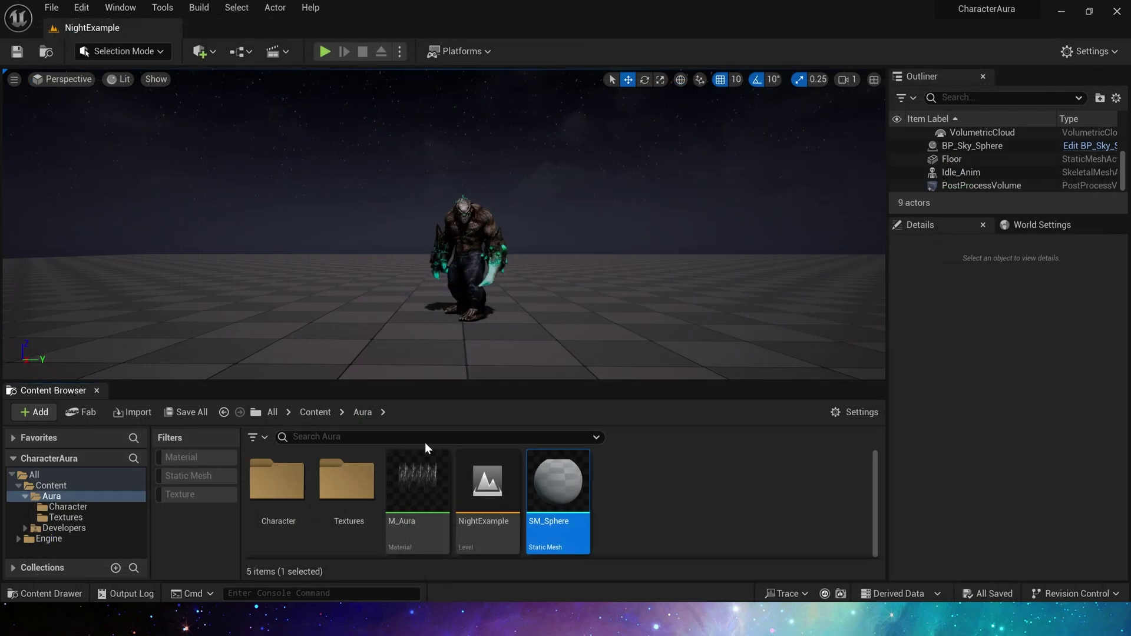
# - Check the contents of the Textures folder, return to the Aura folder and open the M_Aura material
pyautogui.doubleClick(347, 481)
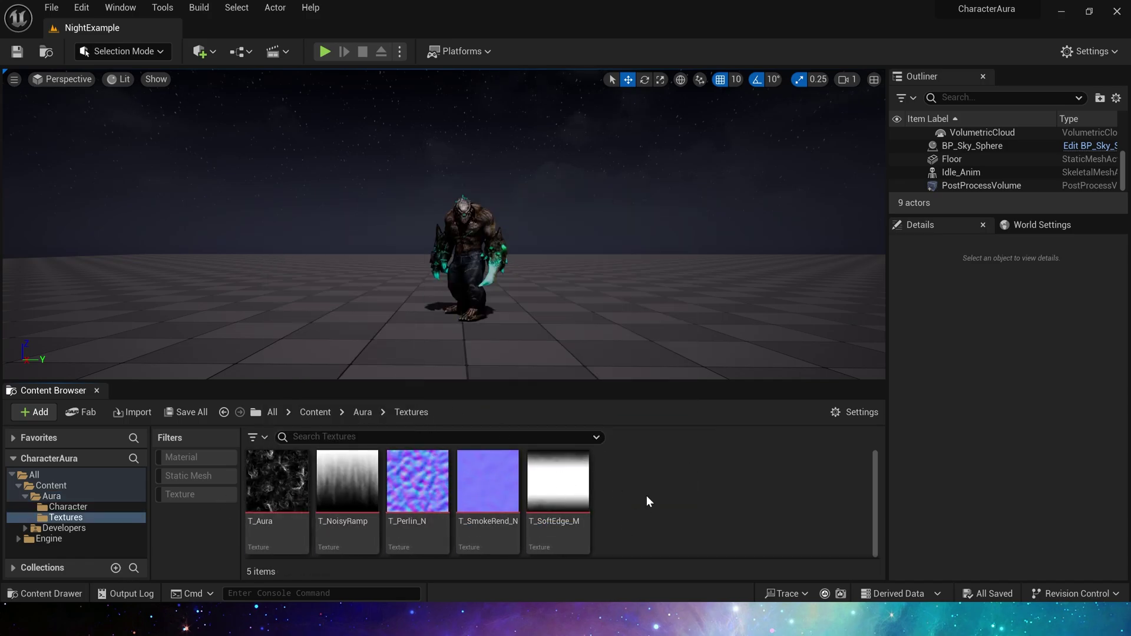
pyautogui.click(362, 412)
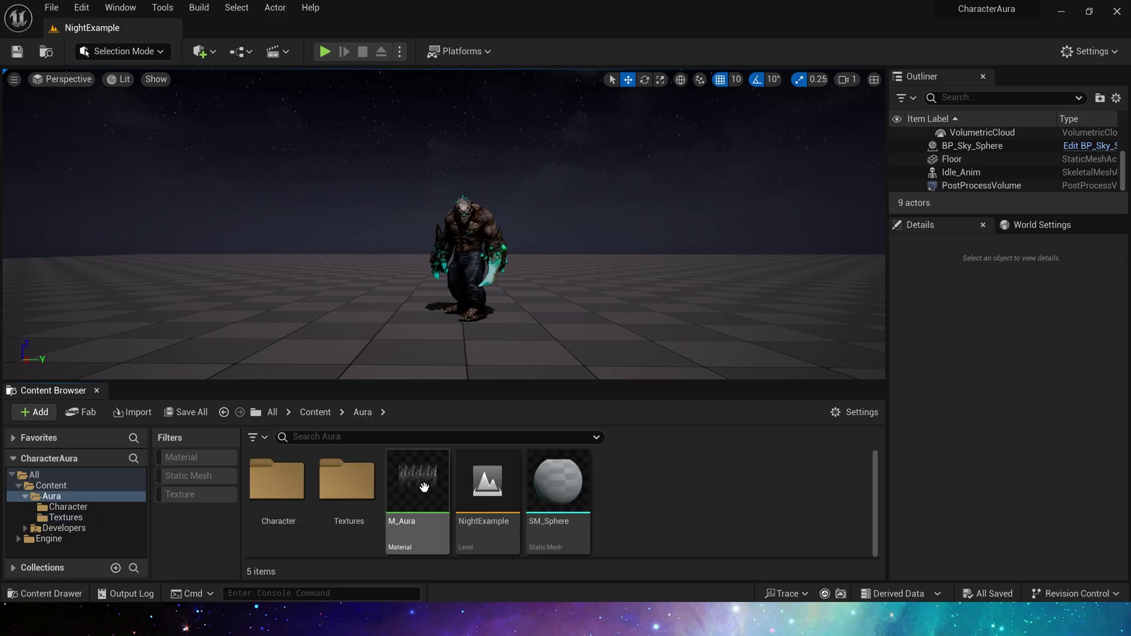
pyautogui.moveTo(425, 493)
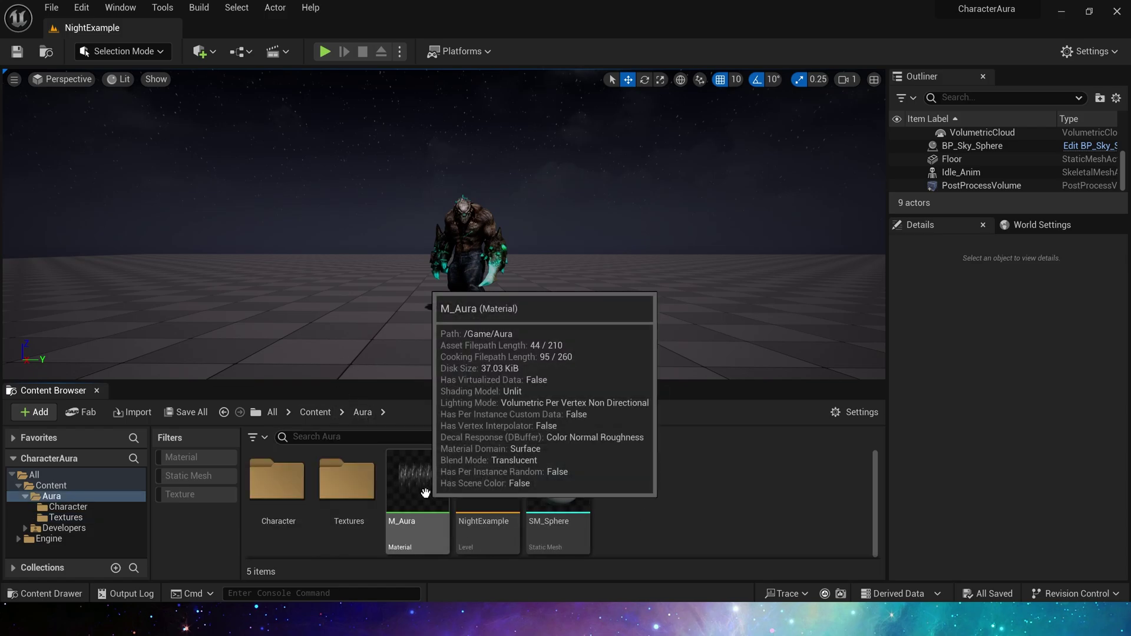
pyautogui.doubleClick(422, 493)
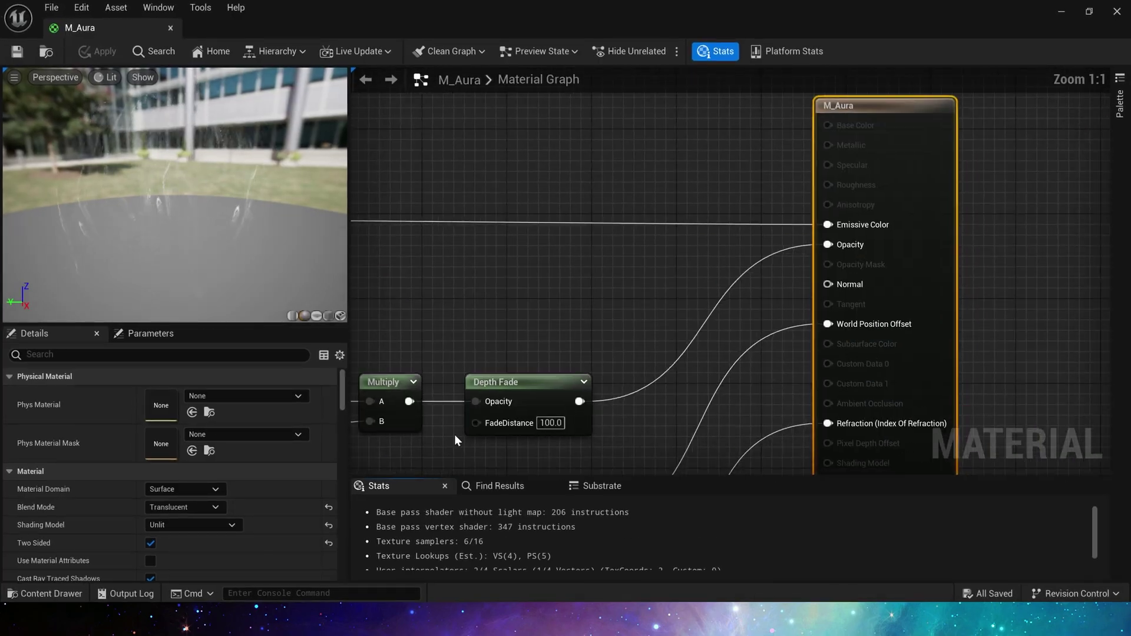
# - Follow the Shape reroute feeding Saturate to its declaration and inspect the Texture Sample before the Power node
pyautogui.scroll(-4, 515, 355)
pyautogui.moveTo(564, 269); pyautogui.dragTo(641, 187, button='right')
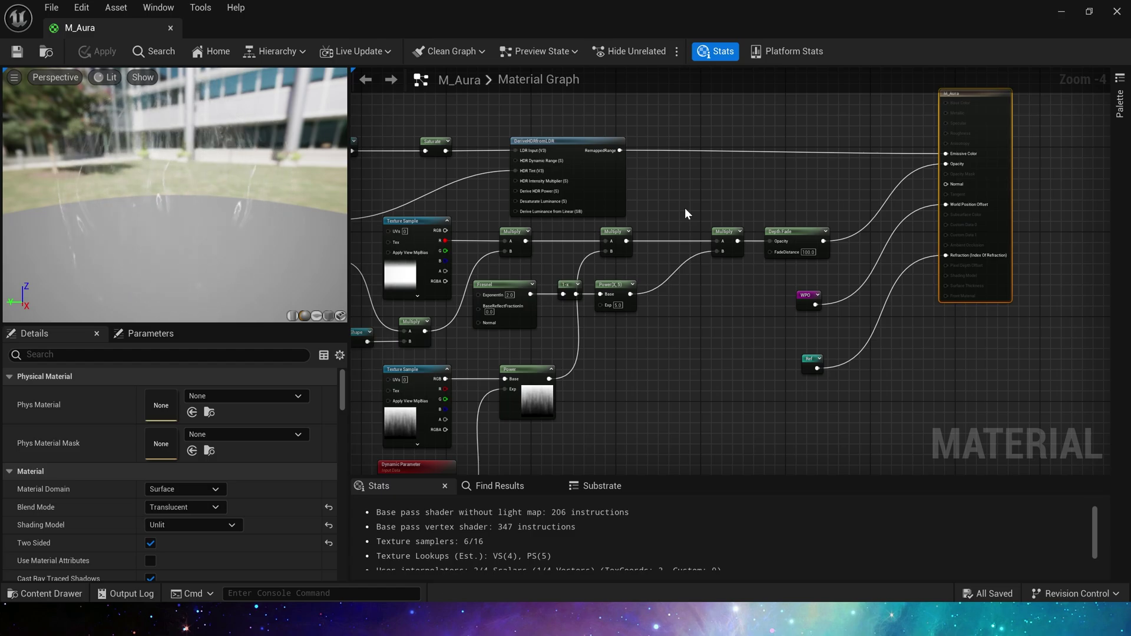
pyautogui.moveTo(685, 208); pyautogui.dragTo(821, 302, button='right')
pyautogui.scroll(3, 677, 300)
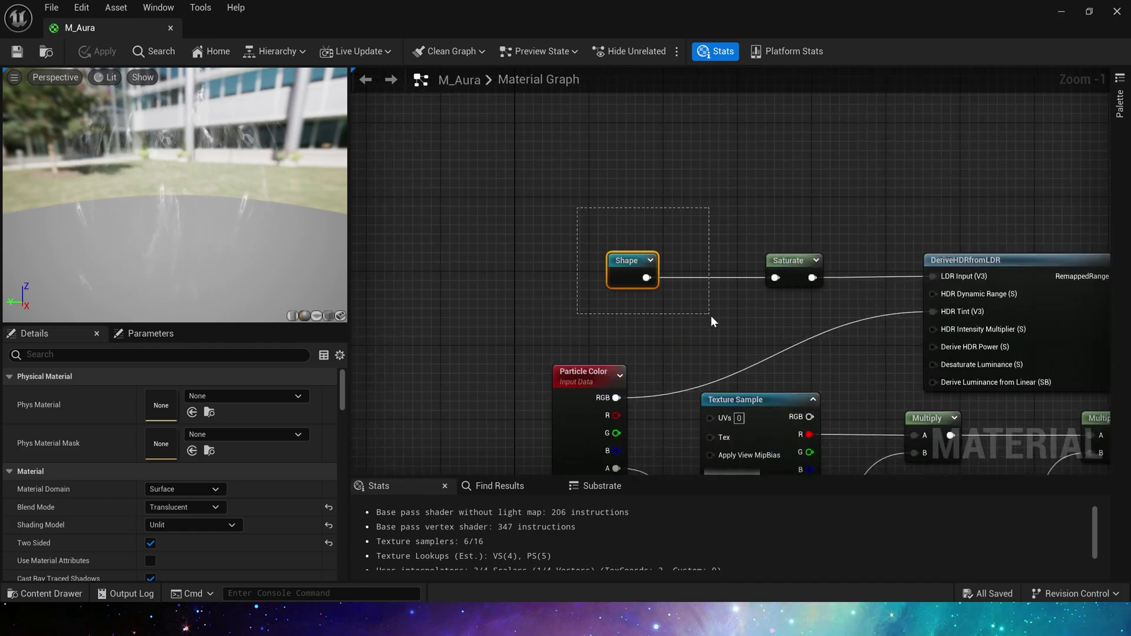
pyautogui.moveTo(710, 321); pyautogui.dragTo(710, 321)
pyautogui.doubleClick(622, 264)
pyautogui.click(707, 321)
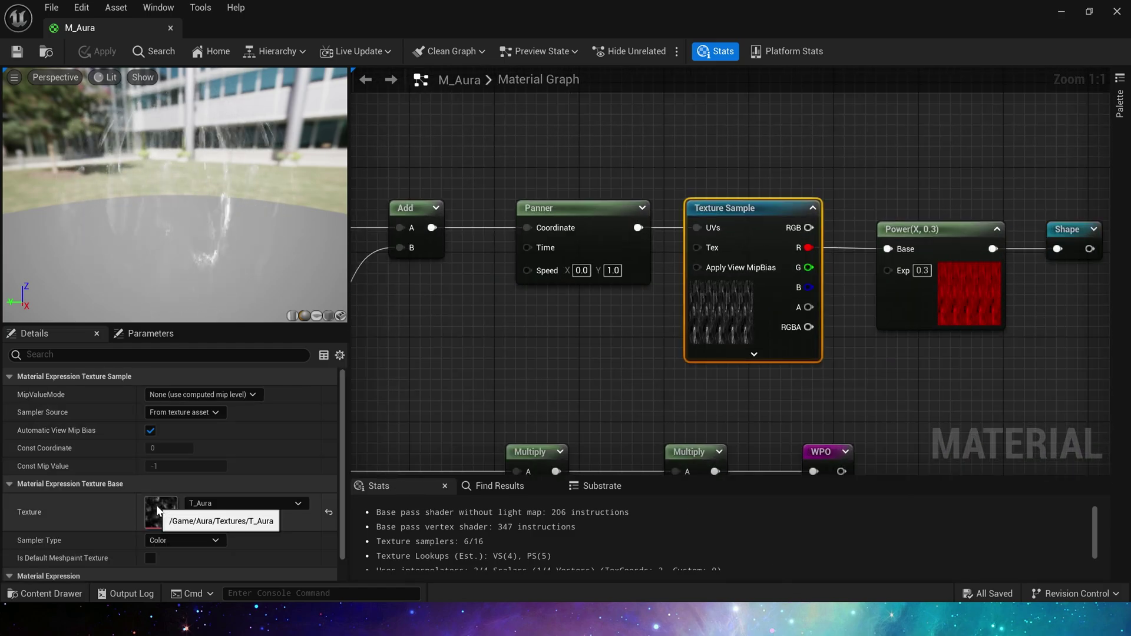
# - Examine the TexCoord node's tiling settings at the start of the Shape branch, along with the nodes beside it
pyautogui.scroll(-3, 603, 382)
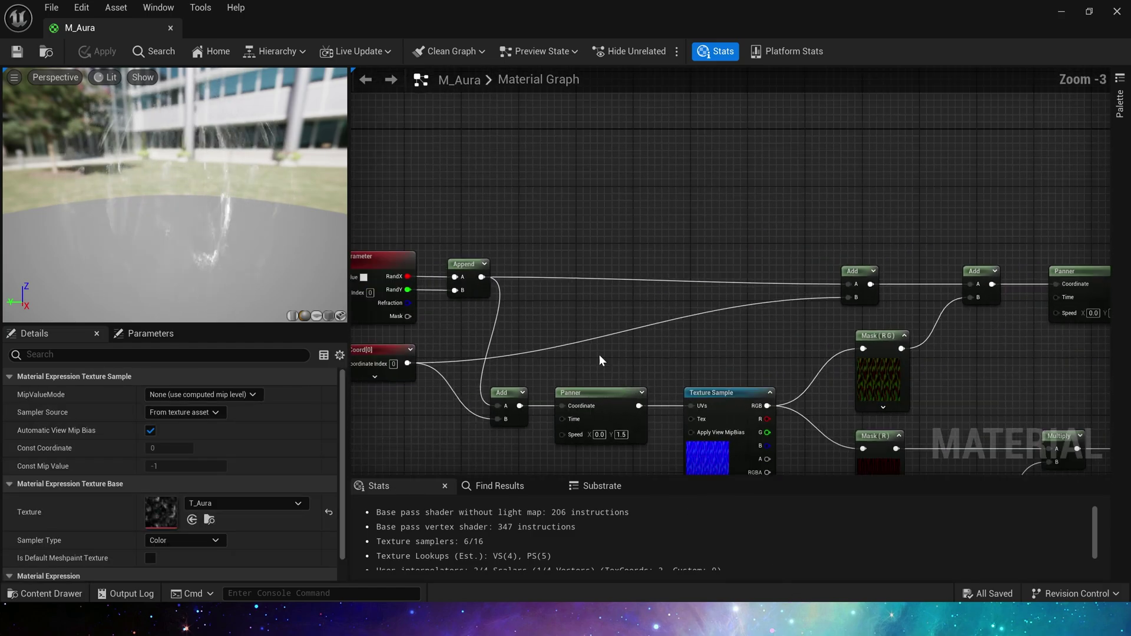
pyautogui.moveTo(557, 345); pyautogui.dragTo(713, 312, button='right')
pyautogui.click(519, 321)
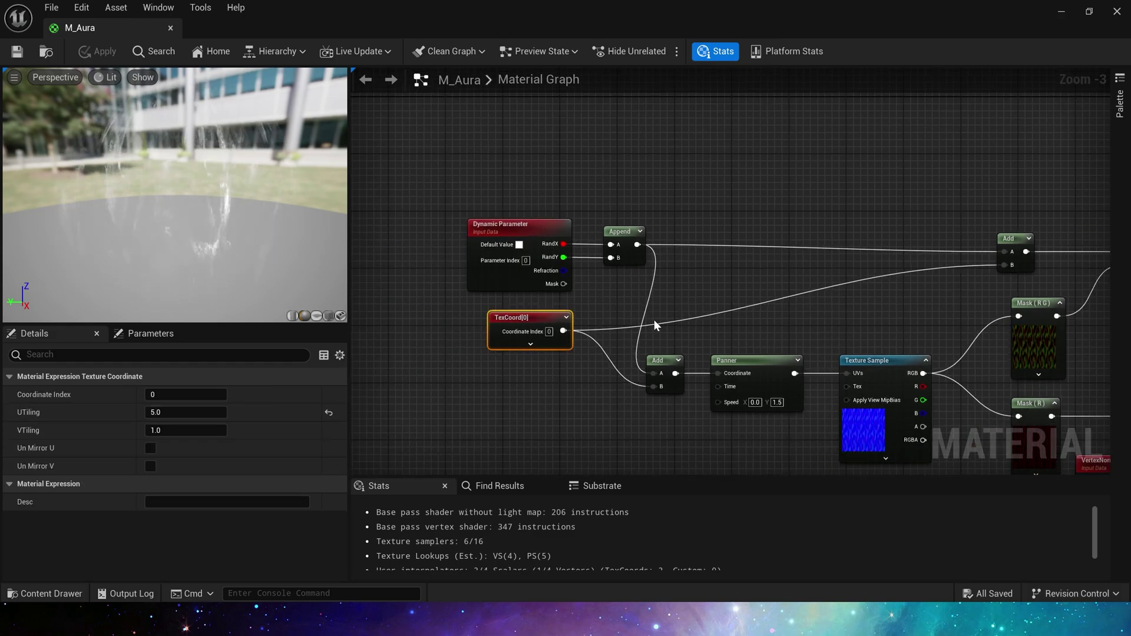
pyautogui.scroll(1, 661, 313)
pyautogui.moveTo(396, 170); pyautogui.dragTo(614, 300)
pyautogui.click(626, 276)
pyautogui.click(442, 329)
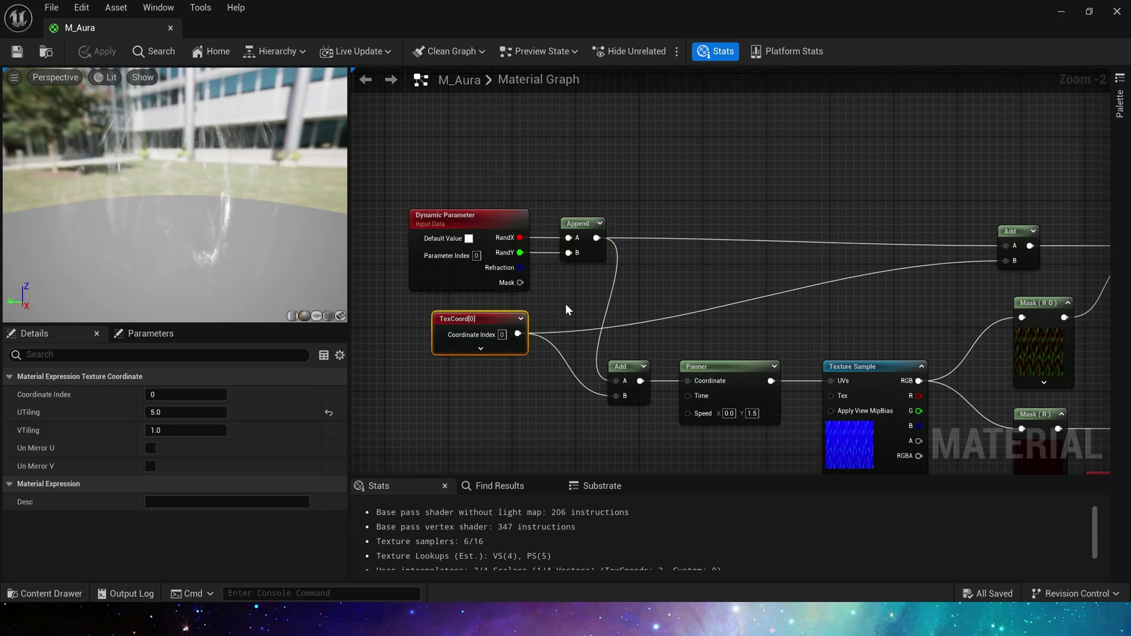
# - Trace how the Add nodes combine the appended RandX and RandY values with the texture coordinates
pyautogui.moveTo(790, 277); pyautogui.dragTo(496, 263, button='right')
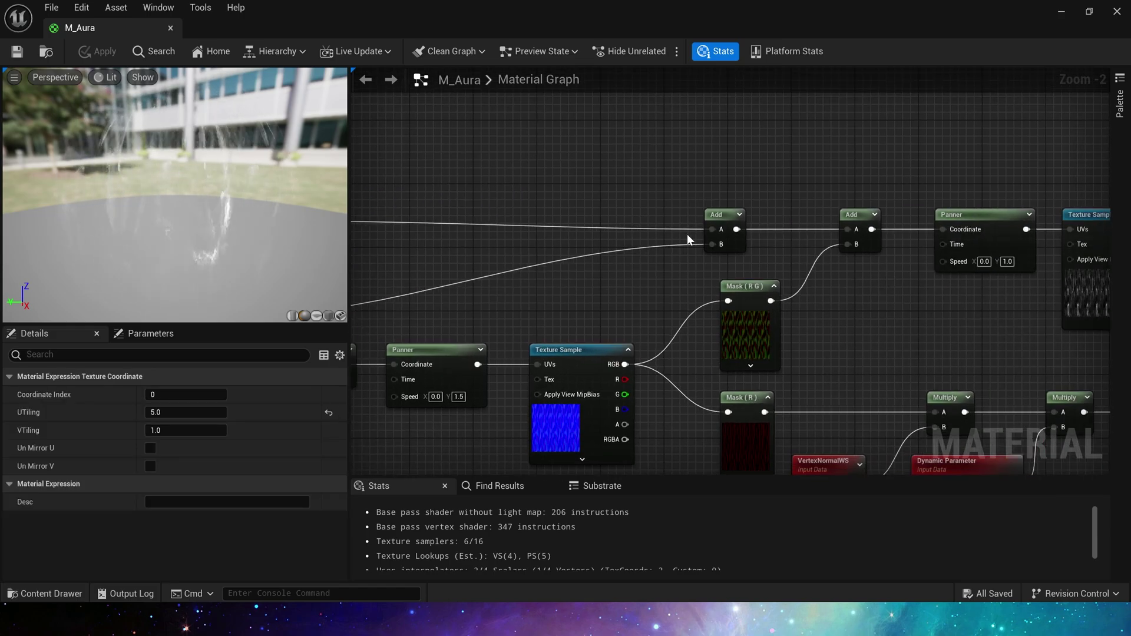
pyautogui.click(717, 219)
pyautogui.moveTo(678, 186); pyautogui.dragTo(540, 203, button='right')
pyautogui.moveTo(706, 220); pyautogui.dragTo(761, 287)
pyautogui.moveTo(686, 334); pyautogui.dragTo(773, 259, button='right')
pyautogui.moveTo(445, 251); pyautogui.dragTo(744, 284, button='right')
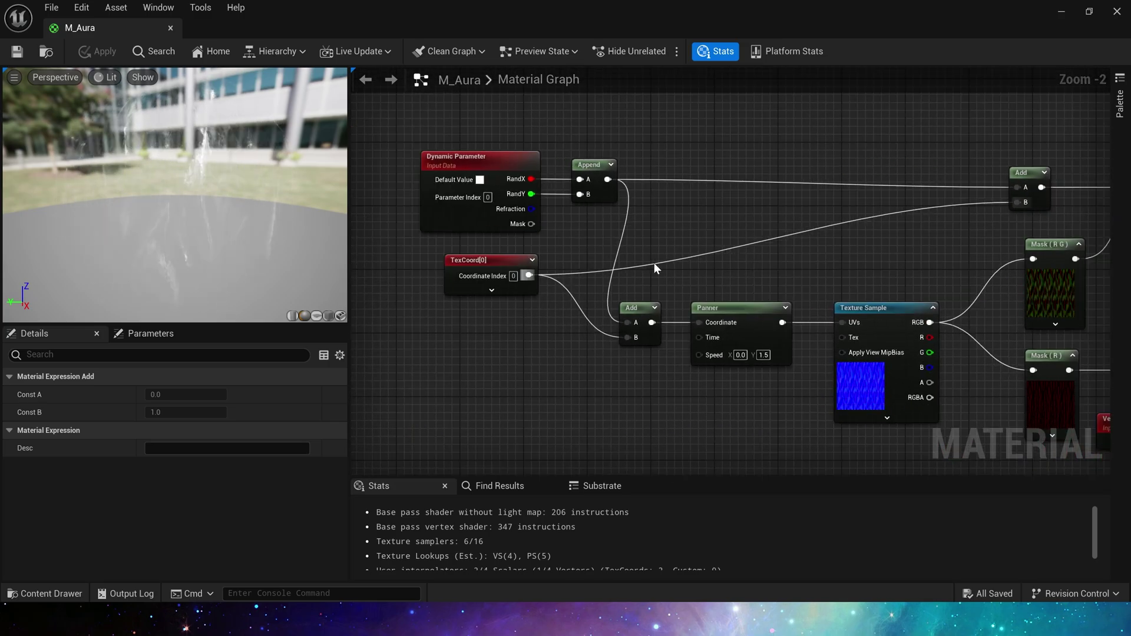
# - Inspect the texture settings of the Texture Sample feeding both Mask nodes and trace the nodes driving its UVs
pyautogui.moveTo(886, 366); pyautogui.dragTo(884, 368)
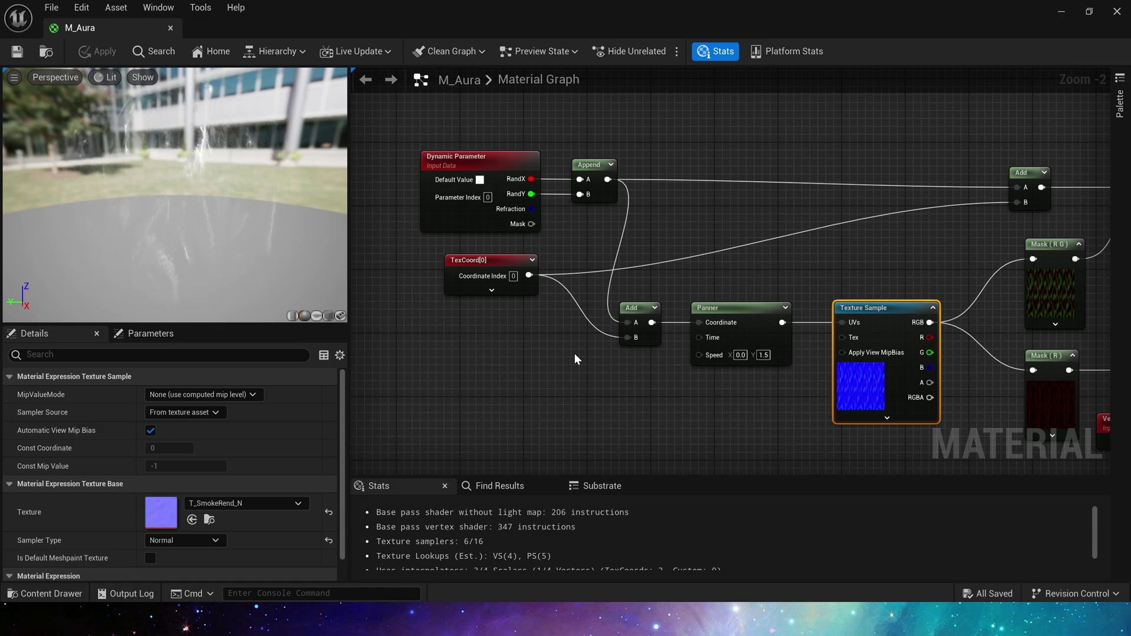
pyautogui.moveTo(670, 129); pyautogui.dragTo(623, 172)
pyautogui.click(412, 242)
pyautogui.moveTo(429, 245); pyautogui.dragTo(549, 316)
pyautogui.moveTo(645, 141); pyautogui.dragTo(518, 207)
pyautogui.scroll(1, 806, 290)
pyautogui.moveTo(806, 290); pyautogui.dragTo(731, 279, button='right')
pyautogui.moveTo(732, 279); pyautogui.dragTo(775, 416)
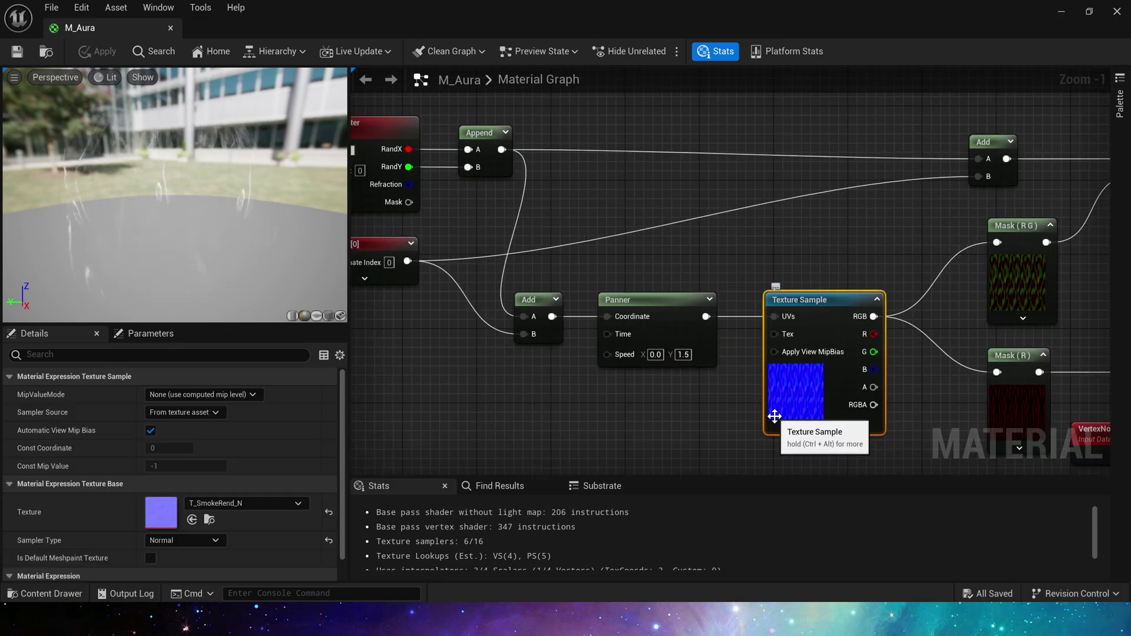
# - Check the speed settings of the Panner feeding the T_SmokeRend_N Texture Sample
pyautogui.click(736, 265)
pyautogui.click(626, 299)
pyautogui.moveTo(627, 282); pyautogui.dragTo(596, 243, button='right')
pyautogui.moveTo(566, 321); pyautogui.dragTo(458, 317, button='right')
pyautogui.scroll(-1, 571, 210)
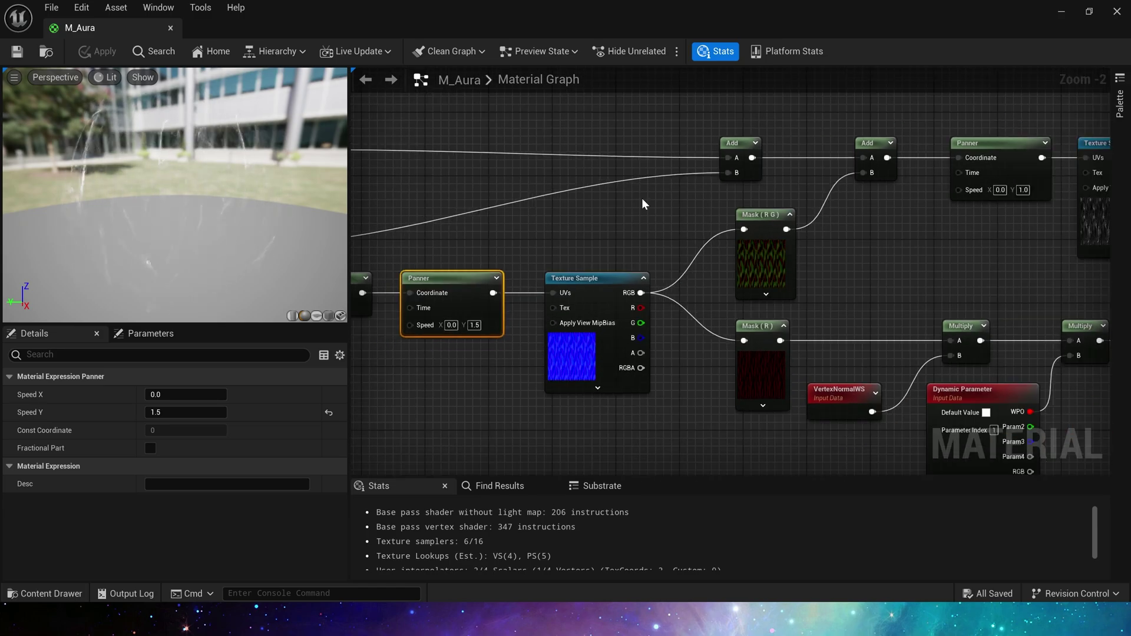
# - Examine the Add node receiving the Mask (R G) output and the Panner ahead of the T_Aura Texture Sample
pyautogui.moveTo(899, 230); pyautogui.dragTo(479, 308, button='right')
pyautogui.scroll(1, 533, 292)
pyautogui.moveTo(499, 316); pyautogui.dragTo(653, 177)
pyautogui.moveTo(613, 213); pyautogui.dragTo(603, 214)
pyautogui.moveTo(646, 150); pyautogui.dragTo(620, 149)
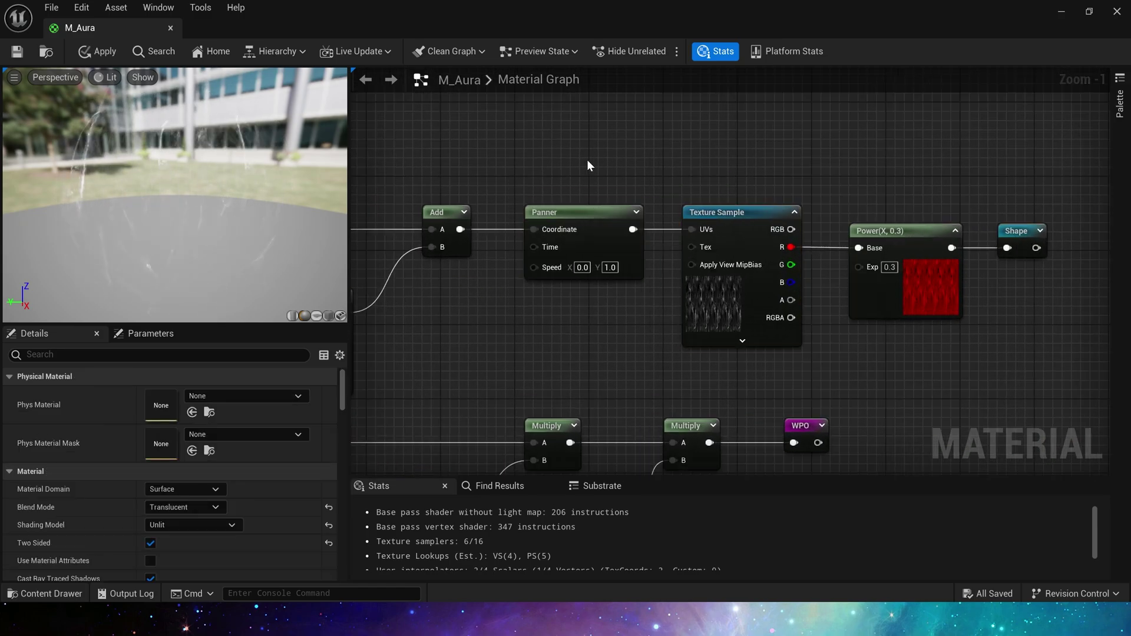
pyautogui.moveTo(520, 202); pyautogui.dragTo(656, 290)
pyautogui.moveTo(656, 290); pyautogui.dragTo(550, 242, button='right')
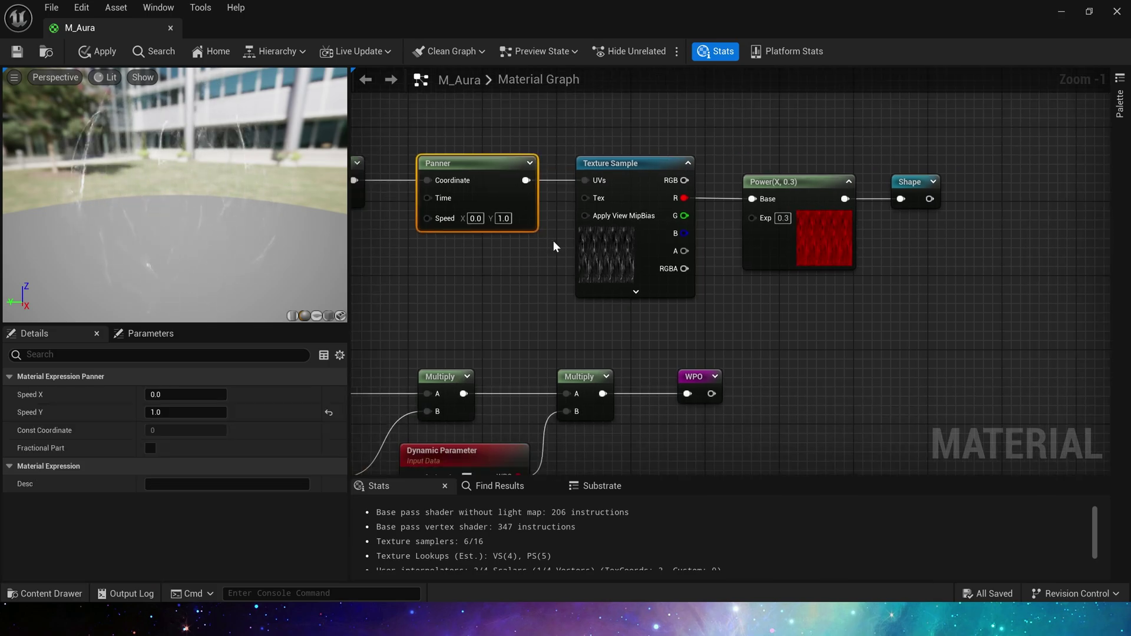
# - Examine the T_Aura Texture Sample and the Power node connected to its red channel
pyautogui.moveTo(735, 280); pyautogui.dragTo(553, 331, button='right')
pyautogui.scroll(1, 553, 332)
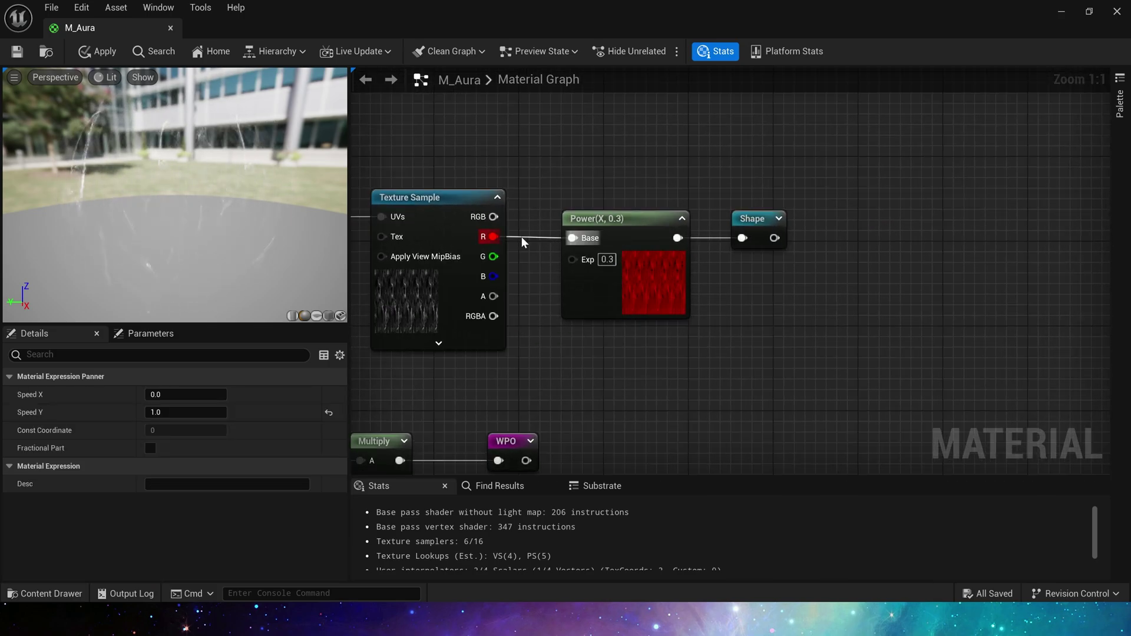
pyautogui.moveTo(543, 187); pyautogui.dragTo(710, 325)
pyautogui.click(502, 284)
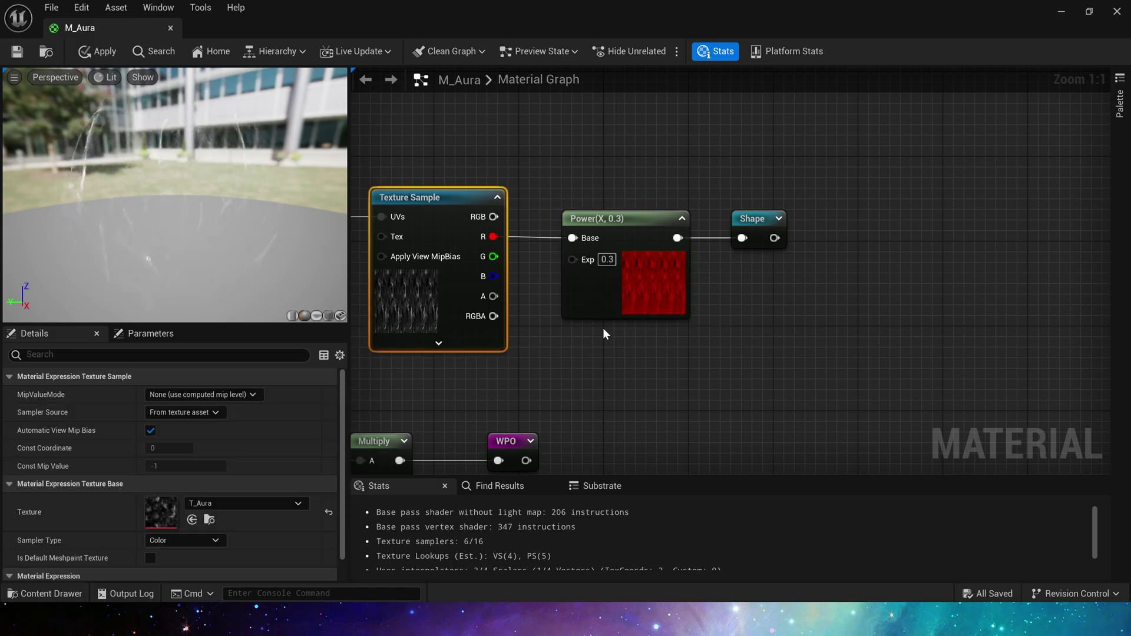
# - Review the world position offset branch and check the channel settings of its Mask (R) node
pyautogui.scroll(-1, 642, 412)
pyautogui.moveTo(644, 411); pyautogui.dragTo(716, 296, button='right')
pyautogui.scroll(-1, 714, 298)
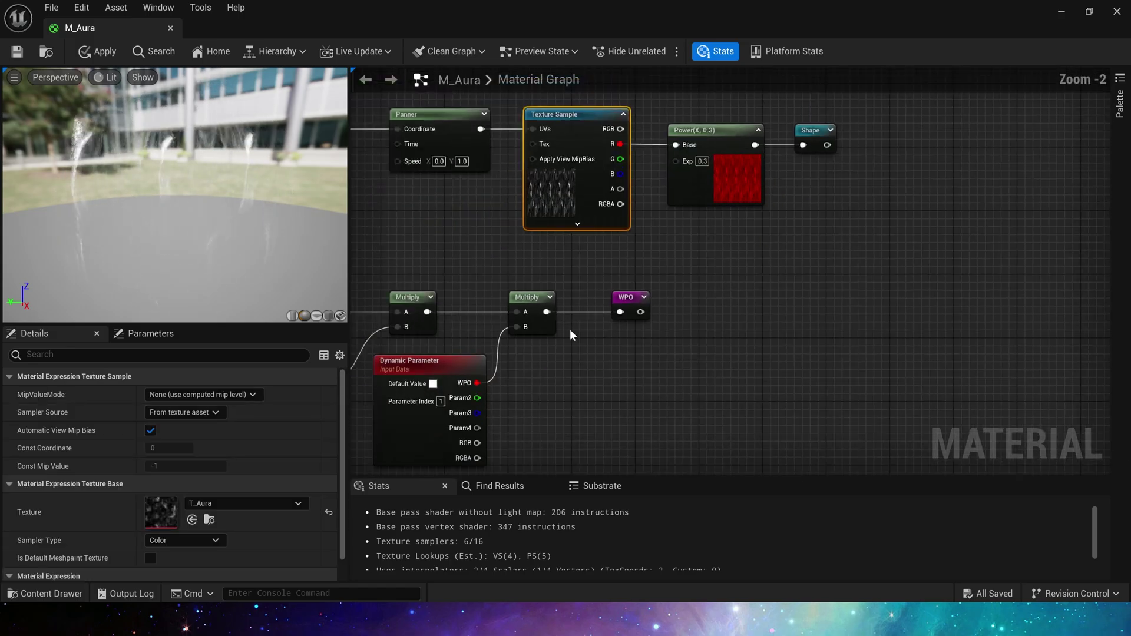
pyautogui.moveTo(565, 327); pyautogui.dragTo(698, 302, button='right')
pyautogui.moveTo(843, 245); pyautogui.dragTo(726, 316)
pyautogui.moveTo(517, 221); pyautogui.dragTo(834, 229, button='right')
pyautogui.scroll(-1, 834, 230)
pyautogui.scroll(2, 611, 297)
pyautogui.click(478, 216)
pyautogui.moveTo(613, 392); pyautogui.dragTo(440, 357, button='right')
pyautogui.moveTo(465, 218); pyautogui.dragTo(626, 261)
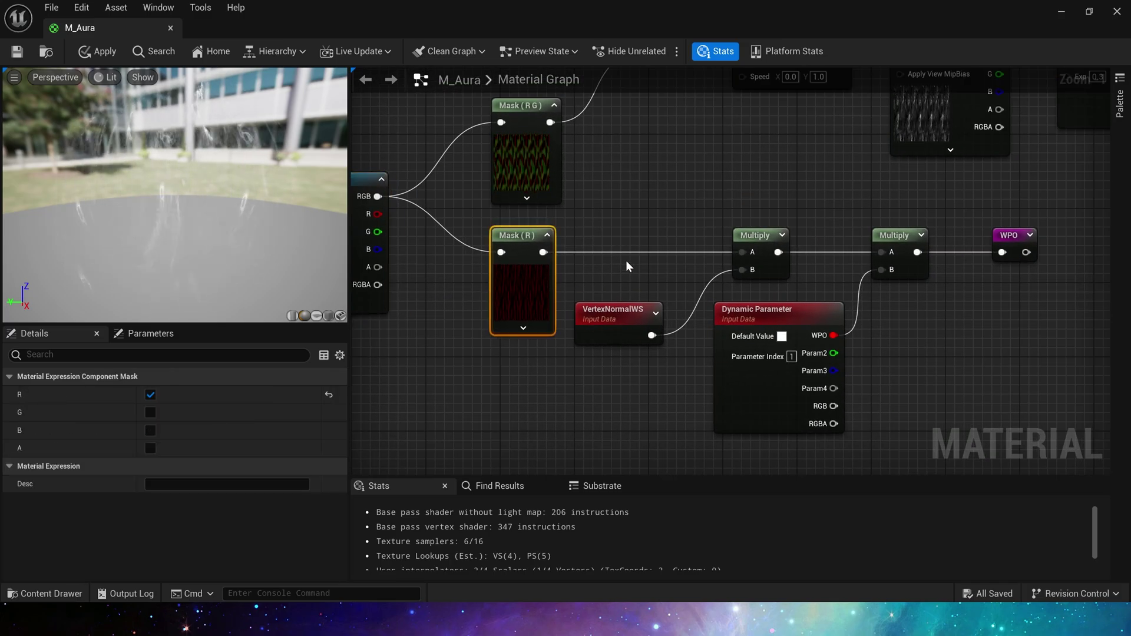
# - Examine the VertexNormalWS, Multiply and Dynamic Parameter nodes that drive the WPO reroute, along with the reroute's settings
pyautogui.moveTo(626, 260); pyautogui.dragTo(571, 235, button='right')
pyautogui.moveTo(570, 235); pyautogui.dragTo(613, 304)
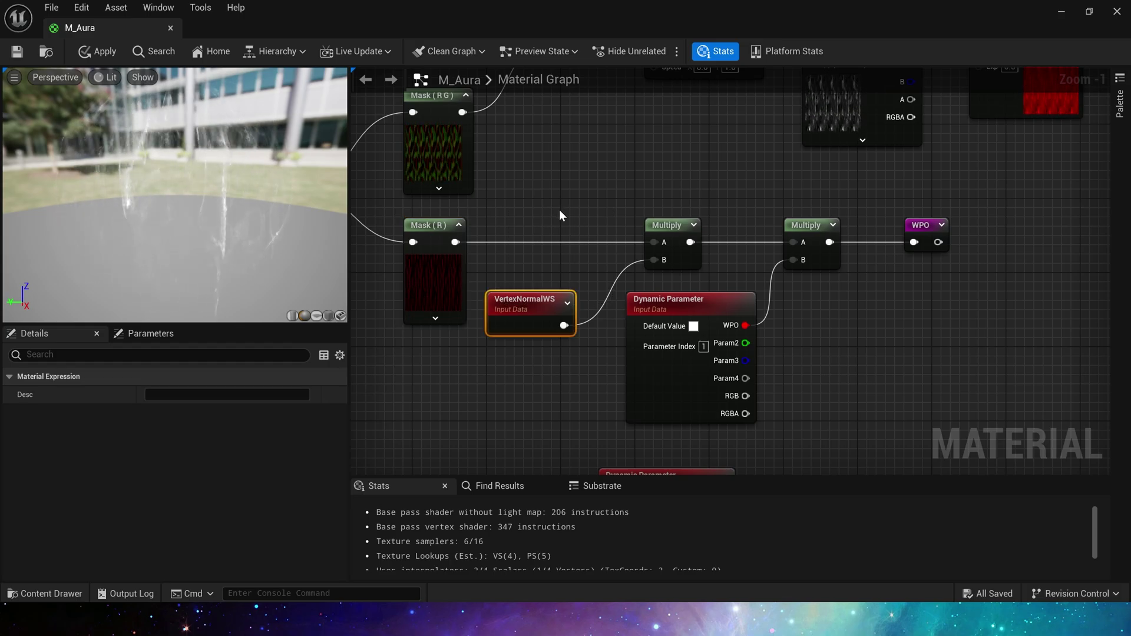
pyautogui.moveTo(545, 207); pyautogui.dragTo(472, 210, button='right')
pyautogui.moveTo(570, 222); pyautogui.dragTo(459, 221, button='right')
pyautogui.click(554, 354)
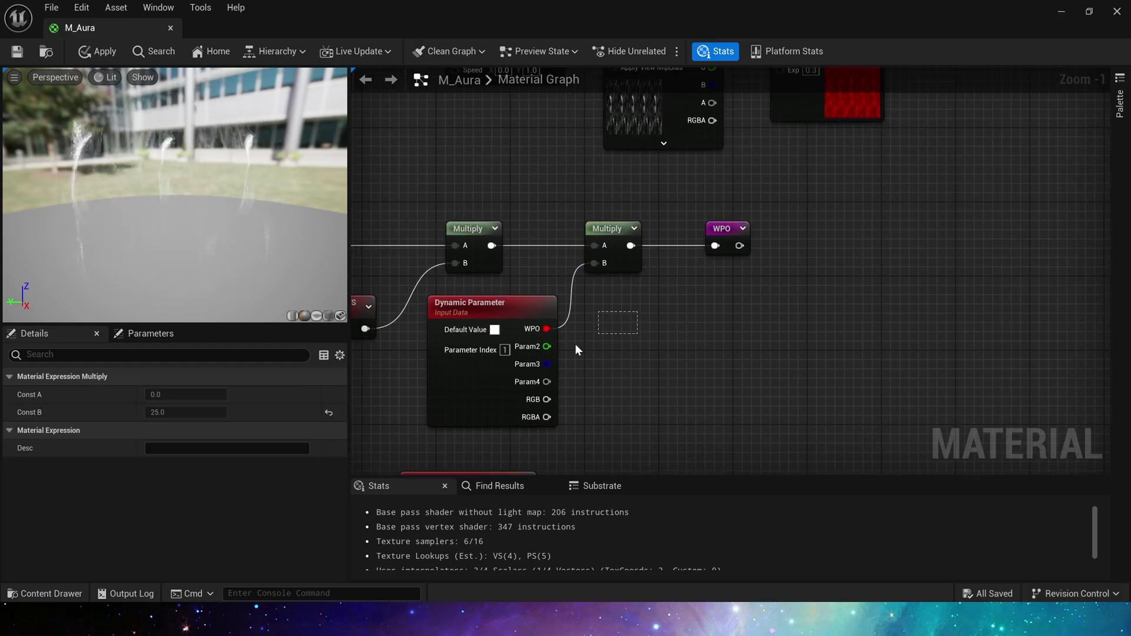
pyautogui.click(607, 339)
pyautogui.click(539, 337)
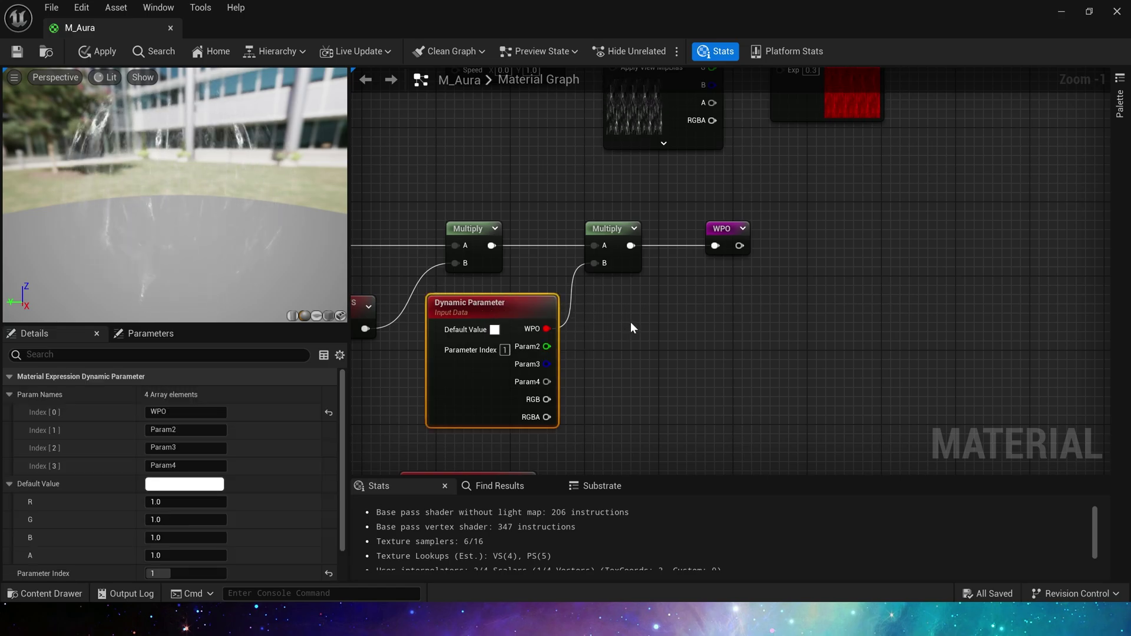
pyautogui.scroll(-2, 55, 536)
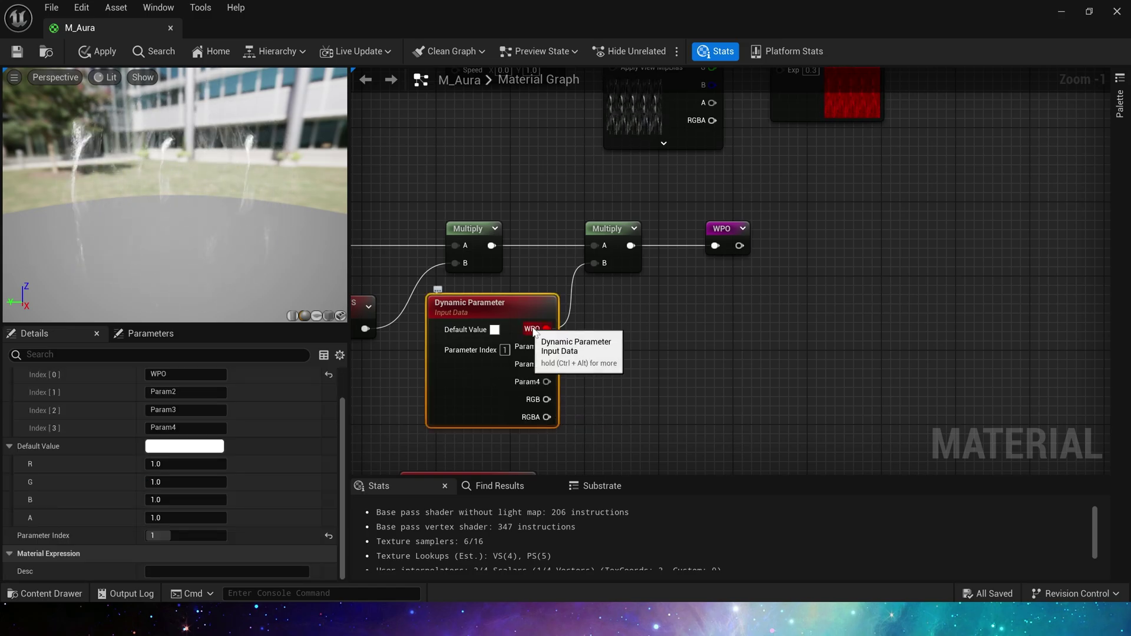
pyautogui.click(701, 332)
pyautogui.moveTo(757, 203); pyautogui.dragTo(675, 283)
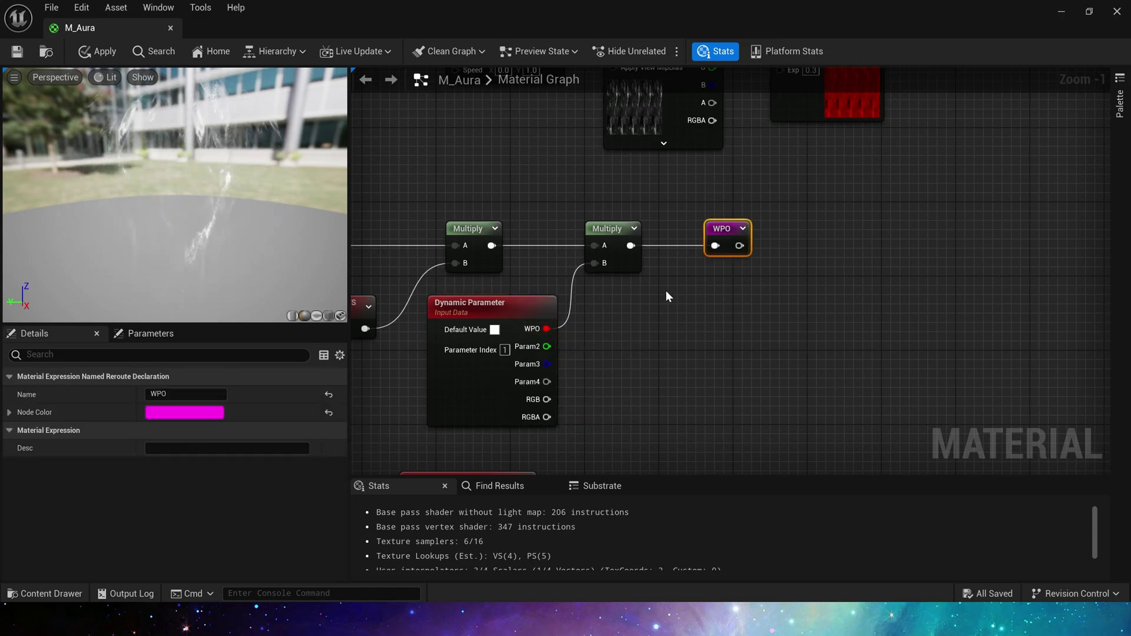
# - Examine the Ref reroute of the refraction branch and trace its Shape input back to the Shape declaration
pyautogui.moveTo(757, 311); pyautogui.dragTo(715, 237, button='right')
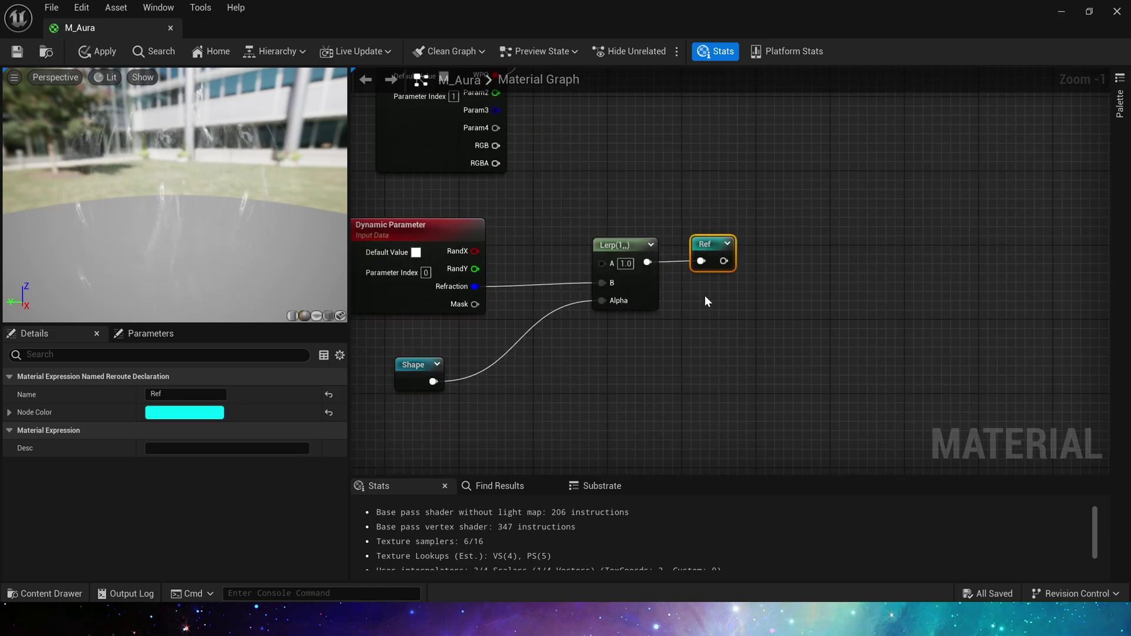
pyautogui.moveTo(702, 297); pyautogui.dragTo(876, 278, button='right')
pyautogui.moveTo(724, 209); pyautogui.dragTo(597, 468, button='right')
pyautogui.scroll(-1, 783, 314)
pyautogui.moveTo(783, 314); pyautogui.dragTo(651, 447, button='right')
pyautogui.click(785, 194)
pyautogui.moveTo(745, 317); pyautogui.dragTo(878, 71, button='right')
pyautogui.scroll(1, 578, 405)
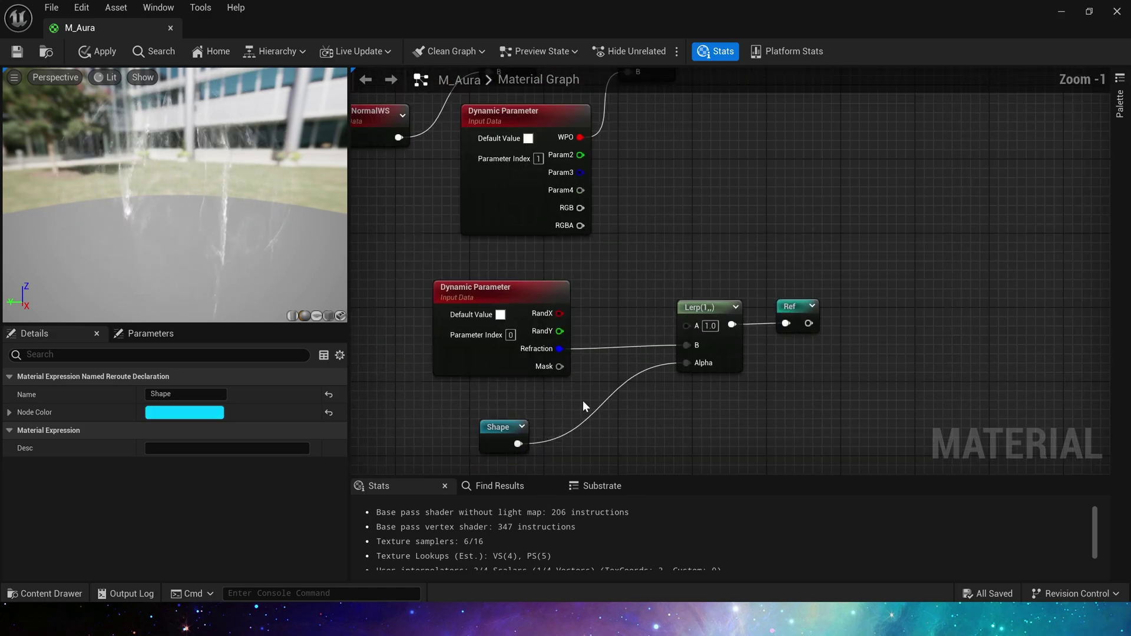
# - Examine the settings of the refraction branch's Lerp node and of the Dynamic Parameter feeding its B input
pyautogui.moveTo(578, 405); pyautogui.dragTo(668, 309, button='right')
pyautogui.moveTo(654, 305); pyautogui.dragTo(563, 368)
pyautogui.scroll(1, 773, 279)
pyautogui.moveTo(773, 279); pyautogui.dragTo(752, 341, button='right')
pyautogui.click(757, 265)
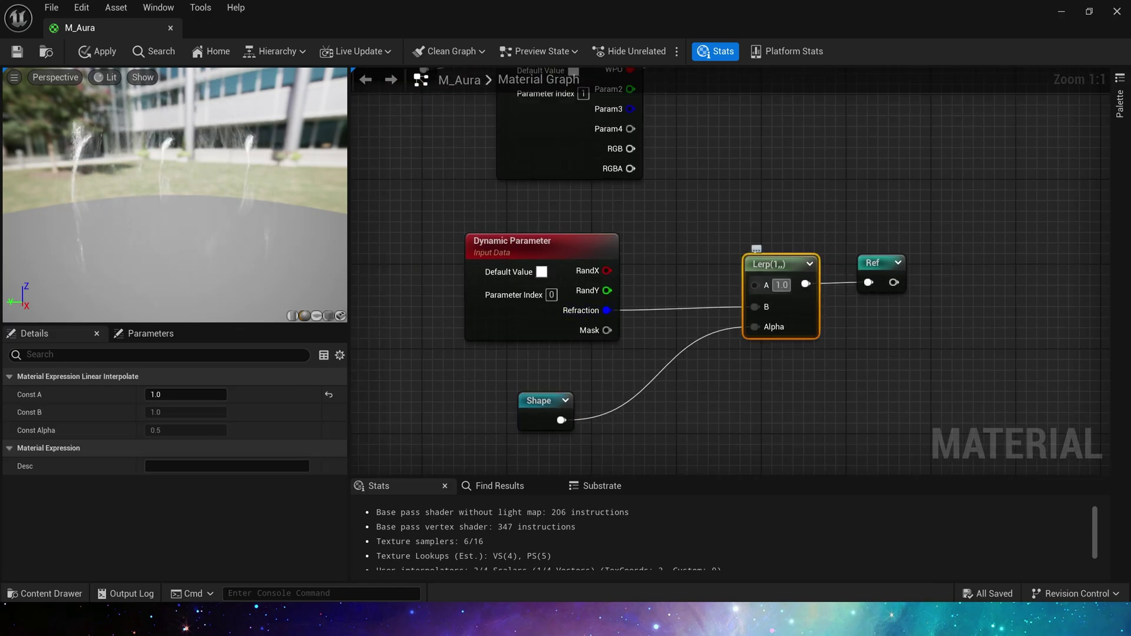
pyautogui.click(467, 321)
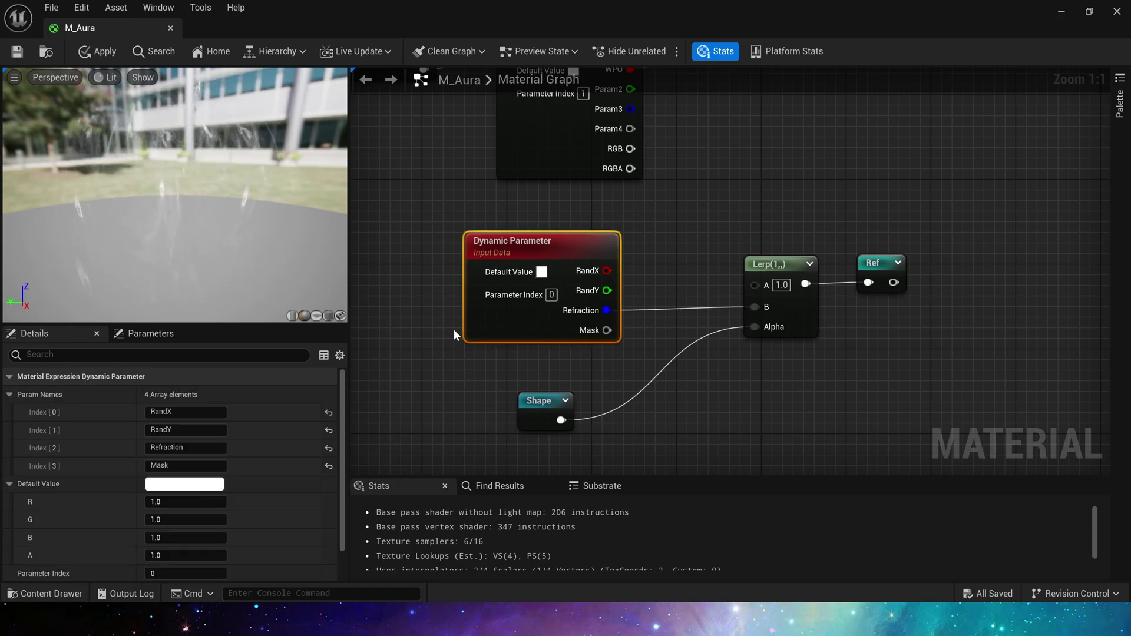
# - Select the refraction branch nodes and locate the Ref reroute usage connected to the material's Refraction input
pyautogui.moveTo(914, 231); pyautogui.dragTo(762, 242, button='right')
pyautogui.scroll(-3, 762, 249)
pyautogui.moveTo(762, 248); pyautogui.dragTo(599, 351)
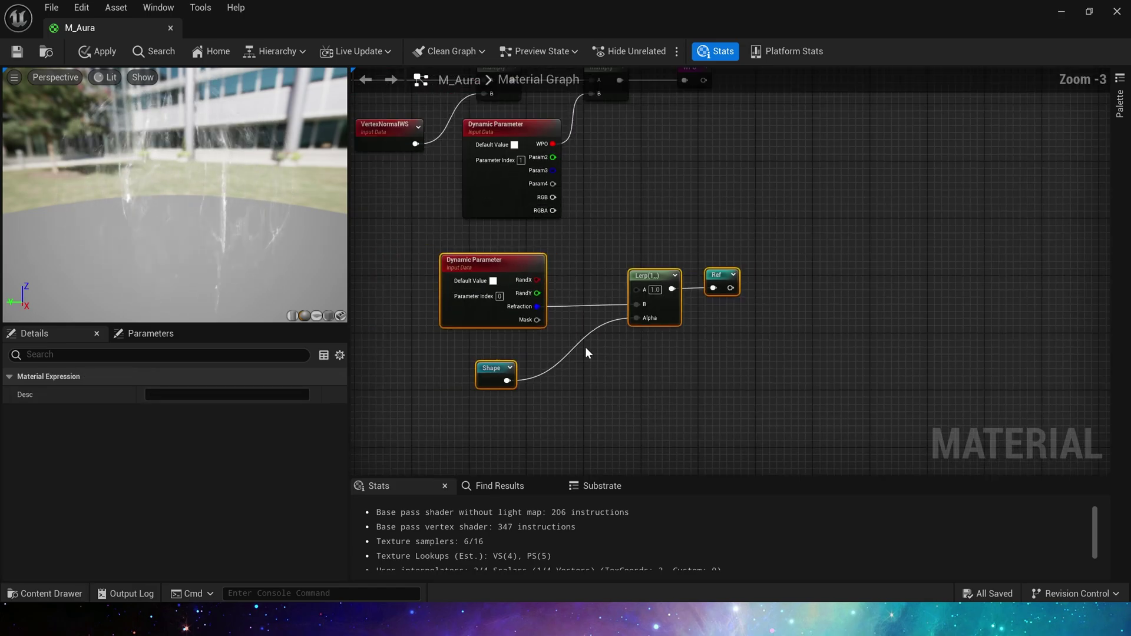
pyautogui.moveTo(815, 223); pyautogui.dragTo(625, 303, button='right')
pyautogui.doubleClick(525, 357)
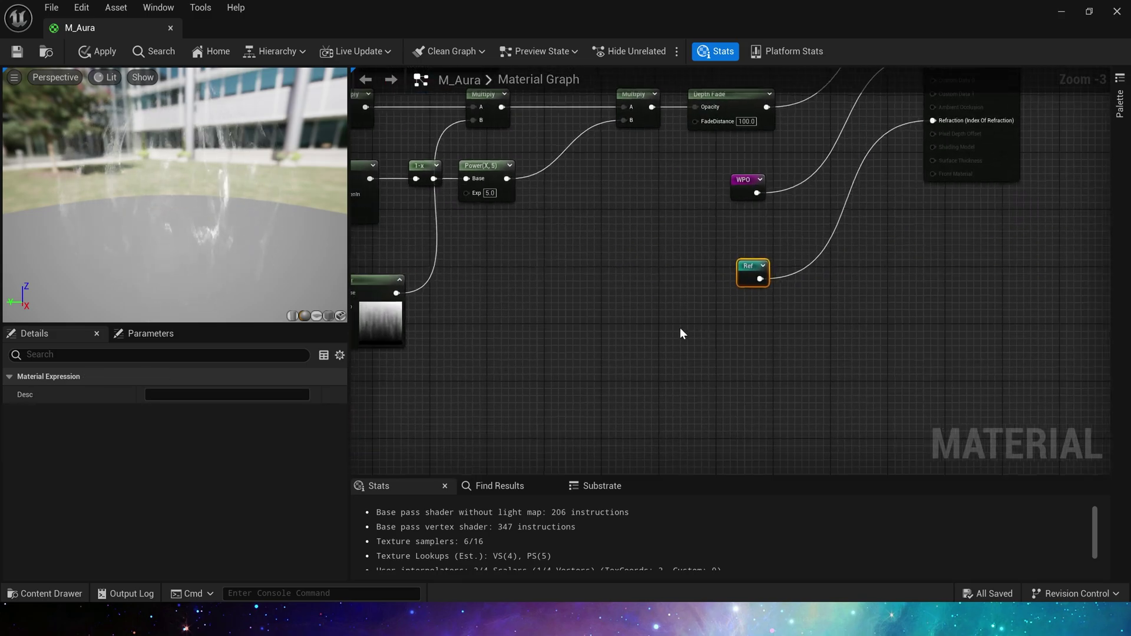
# - Examine how the WPO and Ref reroutes and the Depth Fade node connect to the M_Aura output node
pyautogui.moveTo(771, 269); pyautogui.dragTo(619, 399, button='right')
pyautogui.scroll(-1, 701, 271)
pyautogui.moveTo(704, 265); pyautogui.dragTo(666, 348, button='right')
pyautogui.scroll(2, 666, 347)
pyautogui.click(539, 401)
pyautogui.moveTo(509, 434); pyautogui.dragTo(550, 355, button='right')
pyautogui.scroll(1, 583, 383)
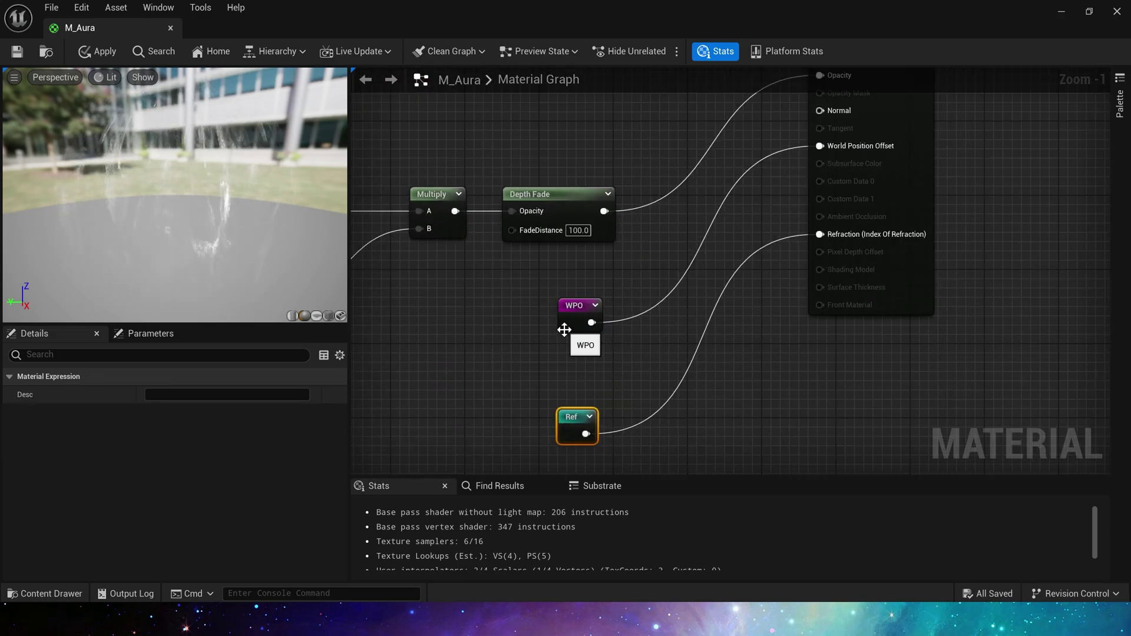
pyautogui.scroll(-2, 565, 330)
pyautogui.moveTo(407, 326); pyautogui.dragTo(628, 379, button='right')
pyautogui.moveTo(804, 214); pyautogui.dragTo(783, 281, button='right')
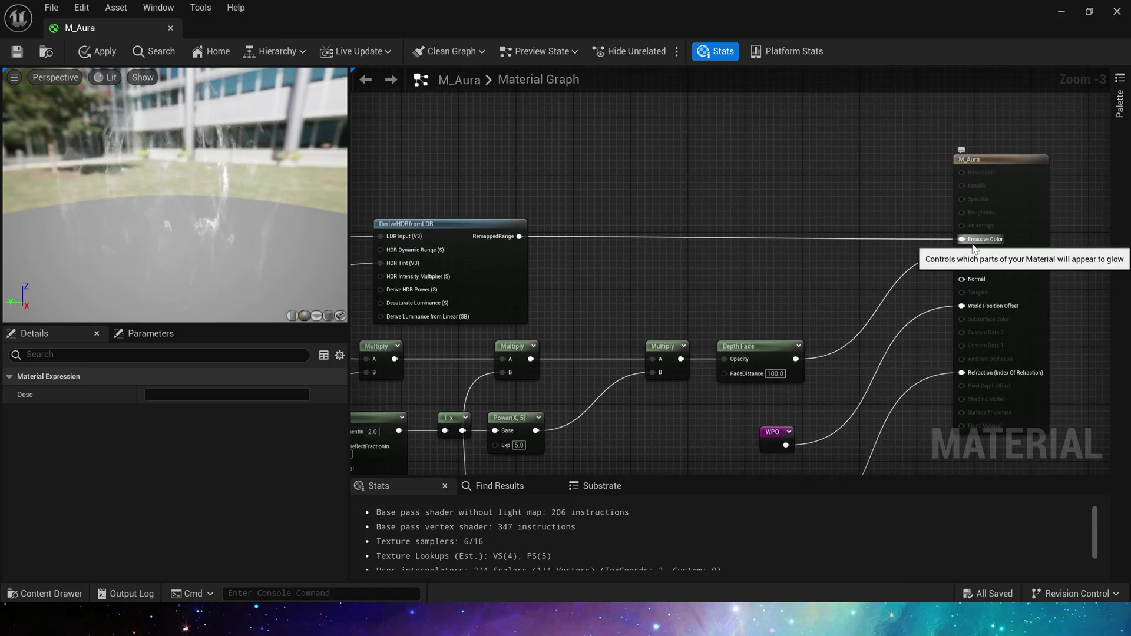
# - Trace the Emissive Color branch through Shape, Saturate, Particle Color and the DeriveHDRfromLDR function
pyautogui.moveTo(421, 236); pyautogui.dragTo(819, 219, button='right')
pyautogui.click(504, 302)
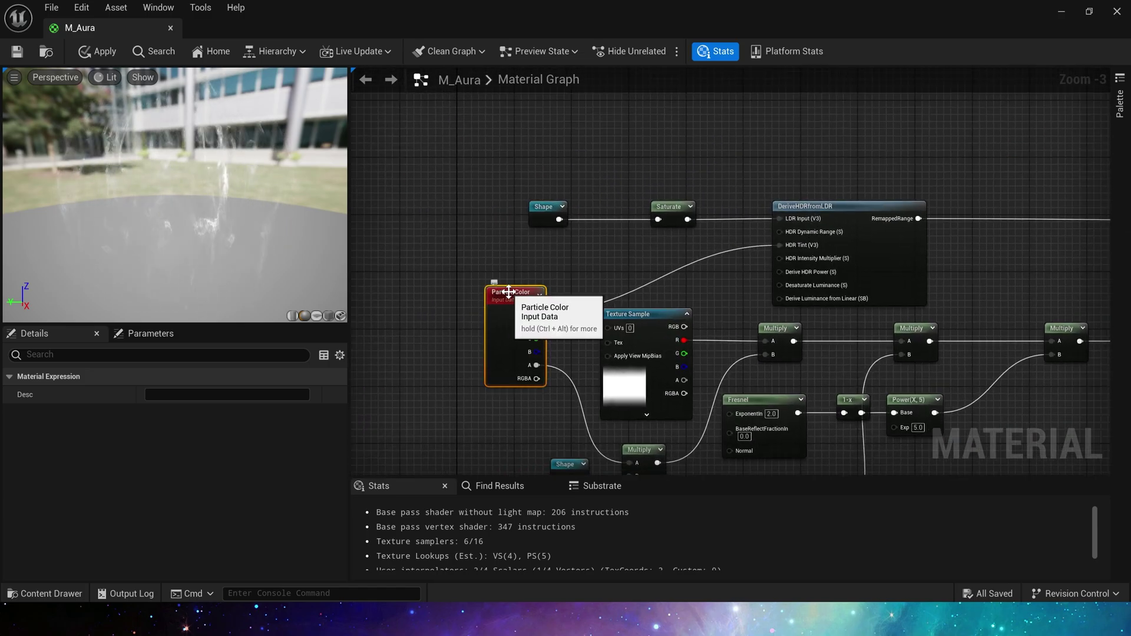
pyautogui.moveTo(509, 292); pyautogui.dragTo(483, 308, button='right')
pyautogui.moveTo(494, 181); pyautogui.dragTo(635, 259)
pyautogui.moveTo(495, 218); pyautogui.dragTo(374, 212, button='right')
pyautogui.click(375, 212)
pyautogui.click(692, 219)
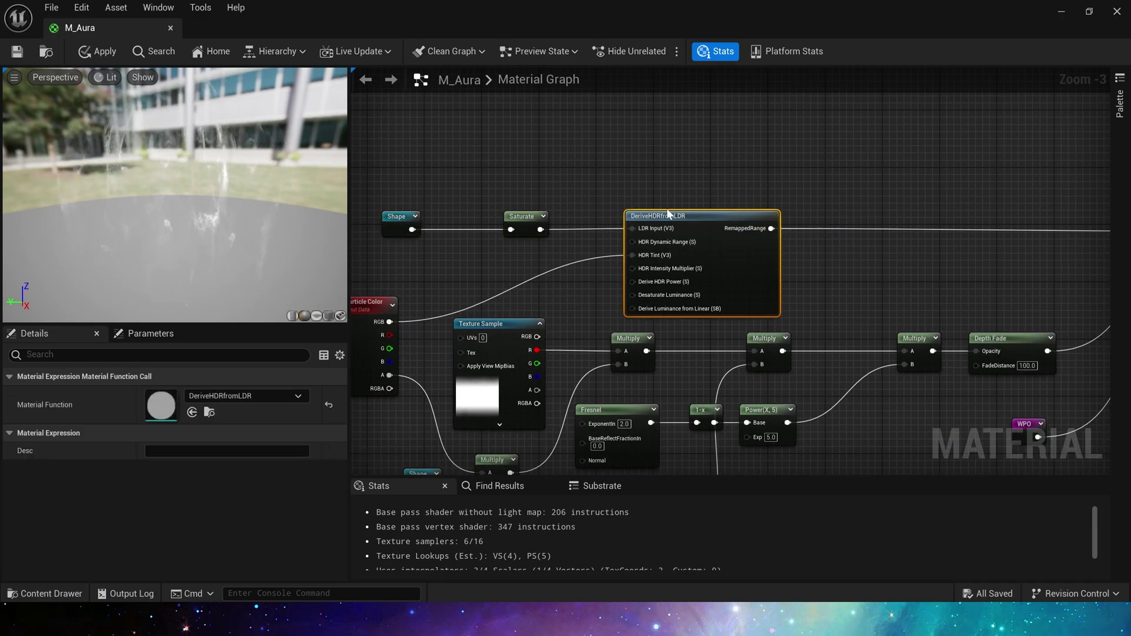
pyautogui.moveTo(836, 171); pyautogui.dragTo(559, 166, button='right')
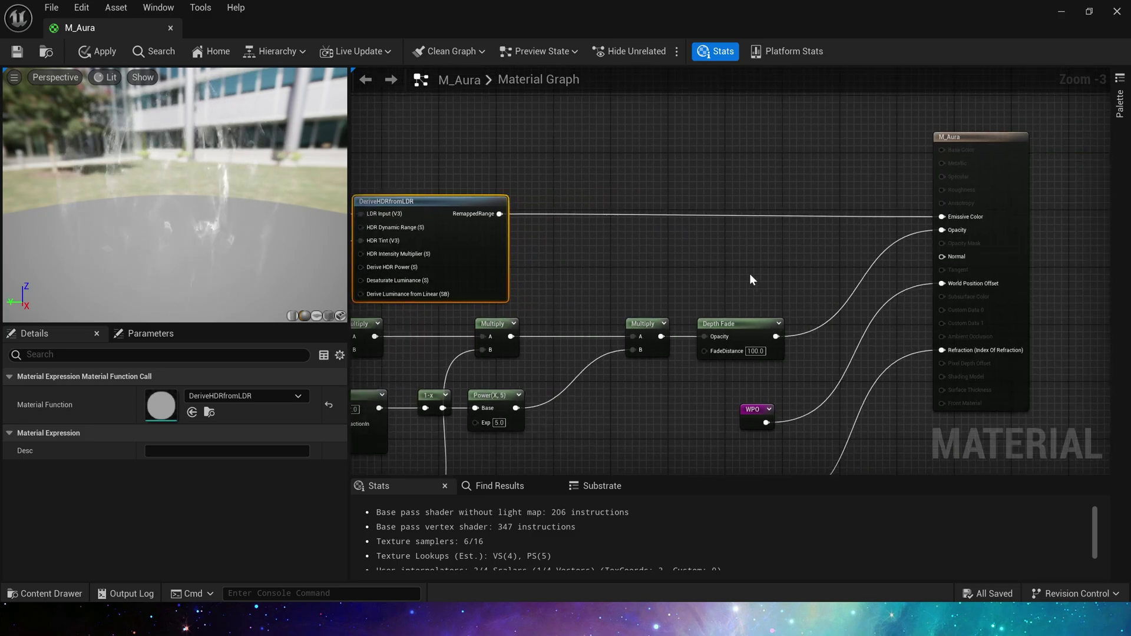
# - Examine the opacity branch and the settings of the T_SoftEdge_M Texture Sample feeding its first Multiply node
pyautogui.moveTo(528, 291); pyautogui.dragTo(896, 222, button='right')
pyautogui.scroll(1, 472, 363)
pyautogui.moveTo(471, 363); pyautogui.dragTo(432, 312, button='right')
pyautogui.click(569, 319)
pyautogui.click(469, 311)
pyautogui.scroll(2, 439, 188)
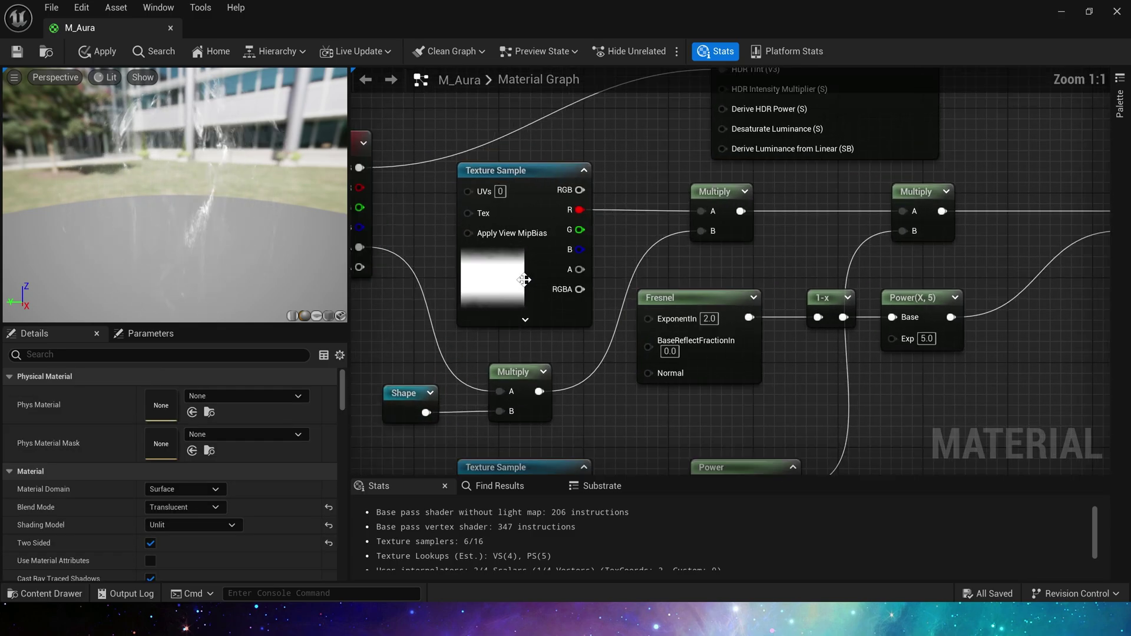
pyautogui.click(516, 278)
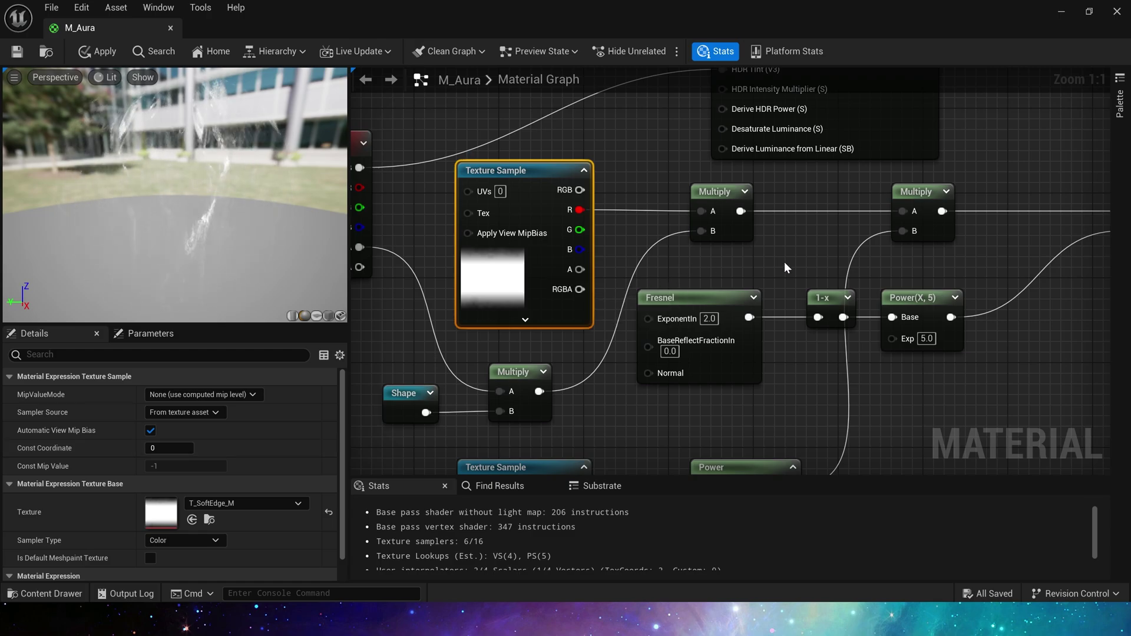
pyautogui.moveTo(784, 257); pyautogui.dragTo(616, 252, button='right')
pyautogui.click(616, 251)
# - Examine the T_NoisyRamp Texture Sample and the Power node it feeds in the opacity branch
pyautogui.scroll(-1, 618, 253)
pyautogui.moveTo(612, 319); pyautogui.dragTo(631, 271, button='right')
pyautogui.moveTo(631, 374); pyautogui.dragTo(706, 184, button='right')
pyautogui.scroll(-1, 706, 184)
pyautogui.click(513, 303)
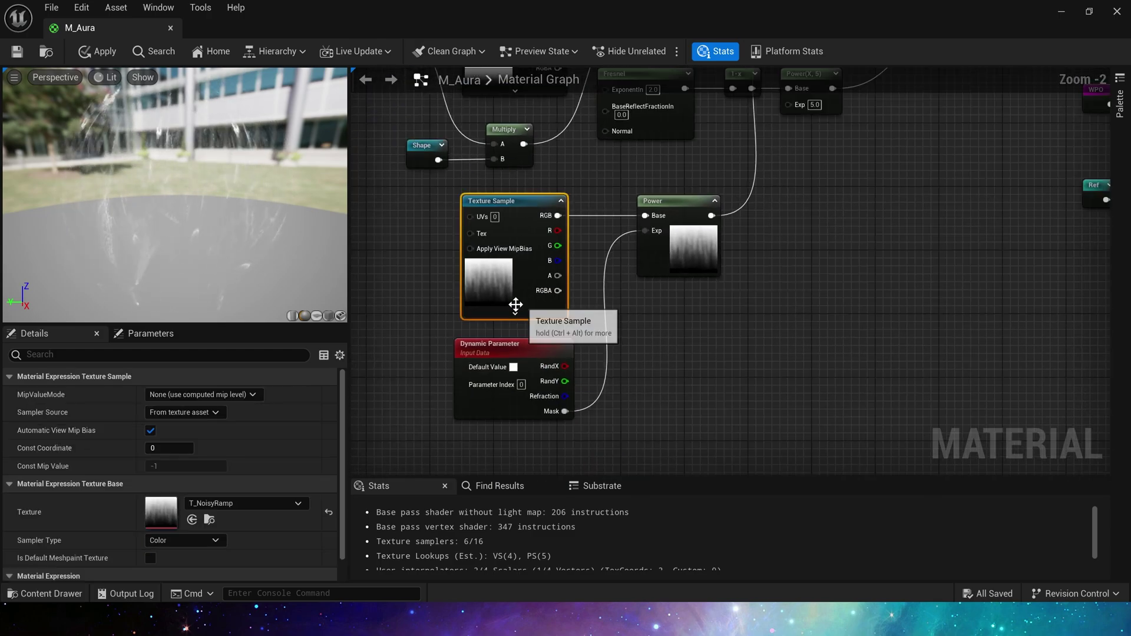
pyautogui.moveTo(513, 303); pyautogui.dragTo(494, 345, button='right')
pyautogui.moveTo(432, 277); pyautogui.dragTo(633, 301)
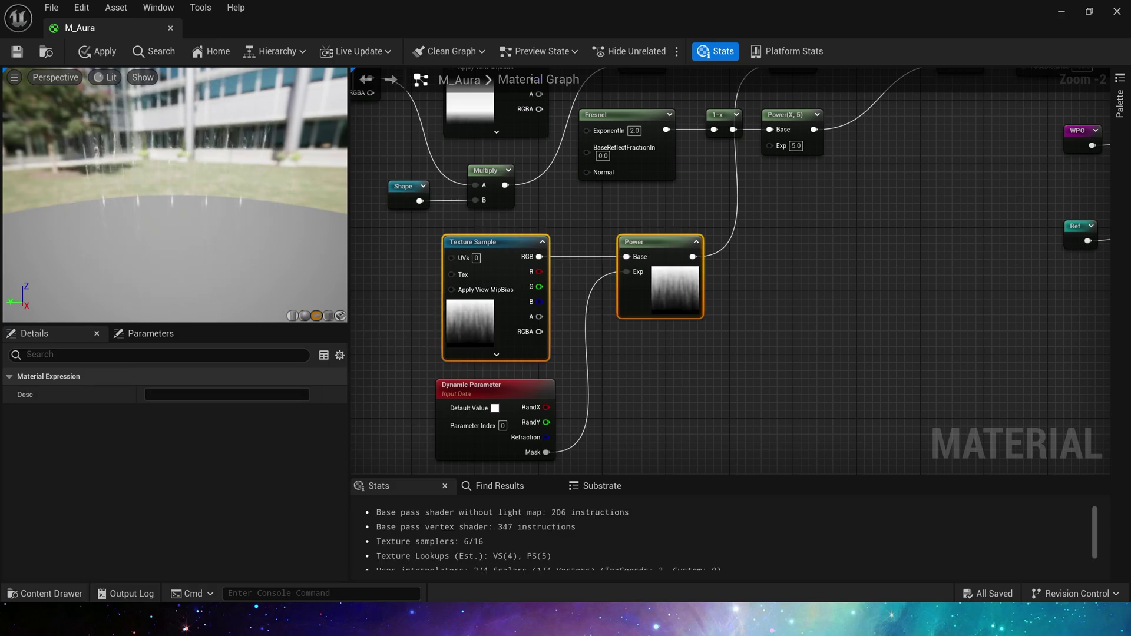
# - Show the material on a plane preview mesh and set the Dynamic Parameter's default A value to 0
pyautogui.click(317, 315)
pyautogui.click(472, 388)
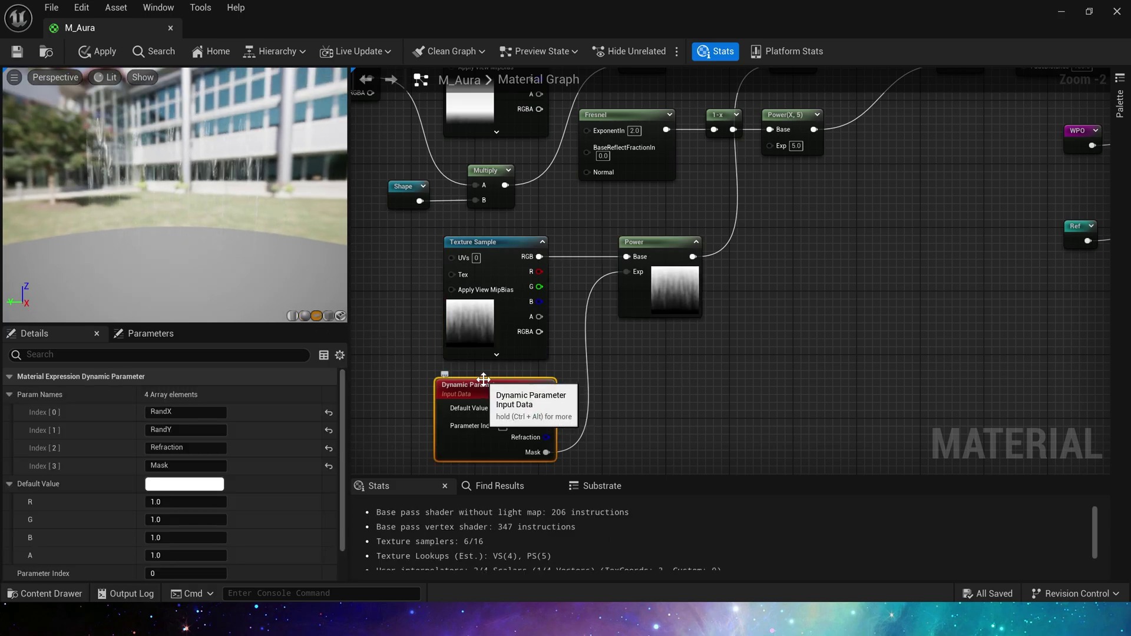
pyautogui.click(195, 555)
pyautogui.press('Return')
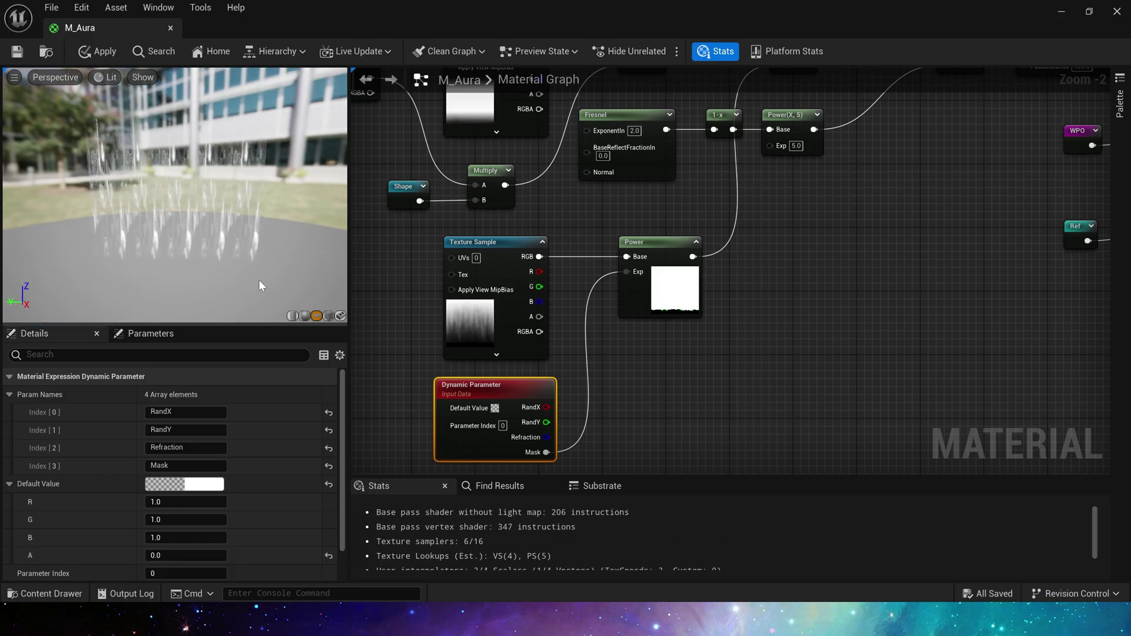
# - Try intermediate default A values on the Dynamic Parameter and set it back to 1
pyautogui.moveTo(184, 556)
pyautogui.mouseDown()
pyautogui.moveTo(218, 556)
pyautogui.moveTo(181, 560)
pyautogui.mouseUp()
pyautogui.click(177, 557)
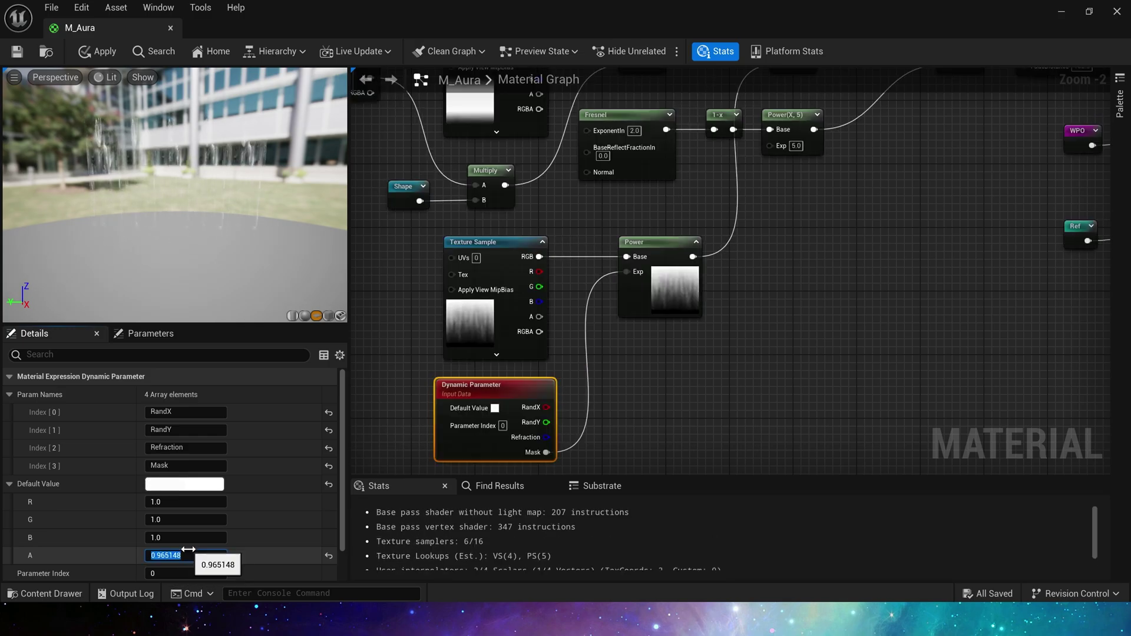
pyautogui.write('1')
pyautogui.press('Tab')
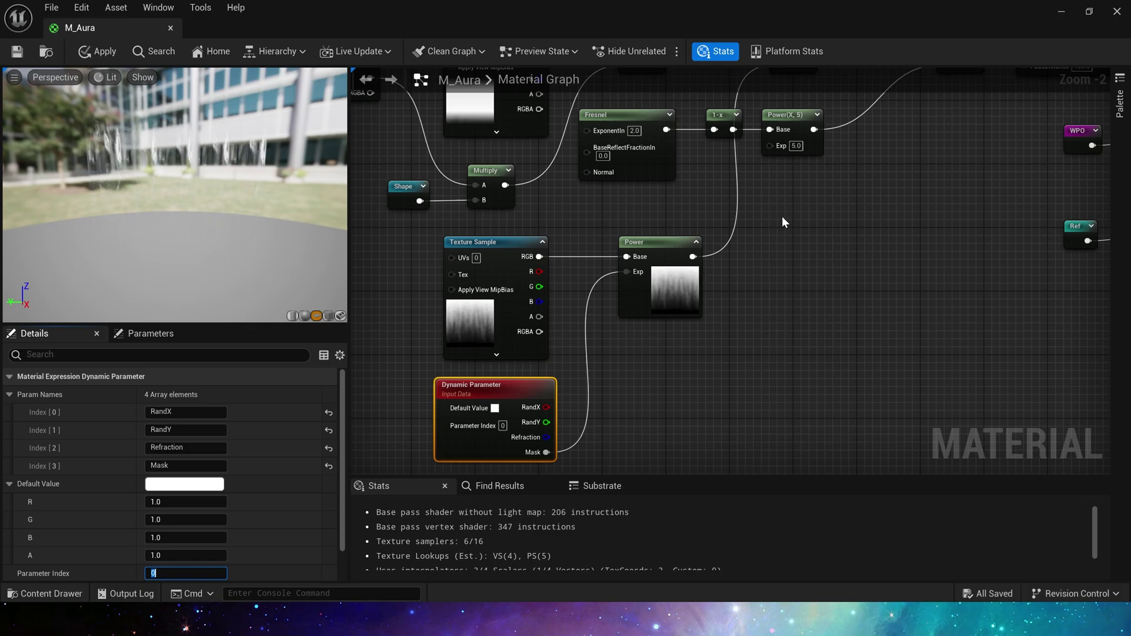
# - Move the Multiply node that feeds Depth Fade slightly closer to the preceding Multiply node
pyautogui.moveTo(781, 214); pyautogui.dragTo(606, 369, button='right')
pyautogui.click(614, 366)
pyautogui.click(783, 215)
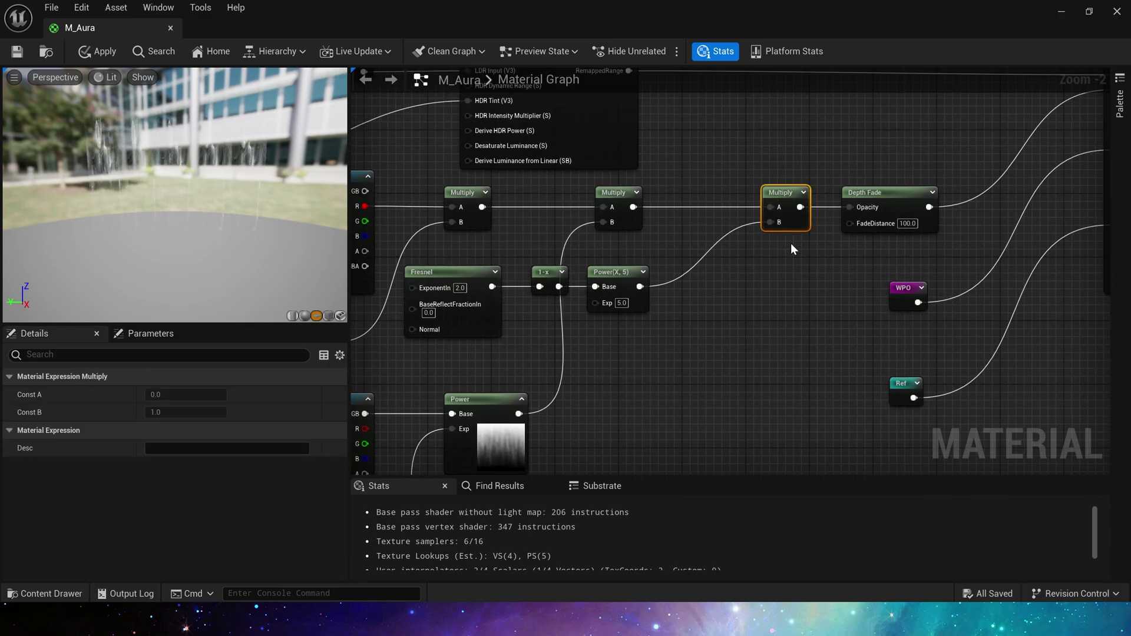
pyautogui.moveTo(784, 215); pyautogui.dragTo(768, 215)
pyautogui.click(674, 290)
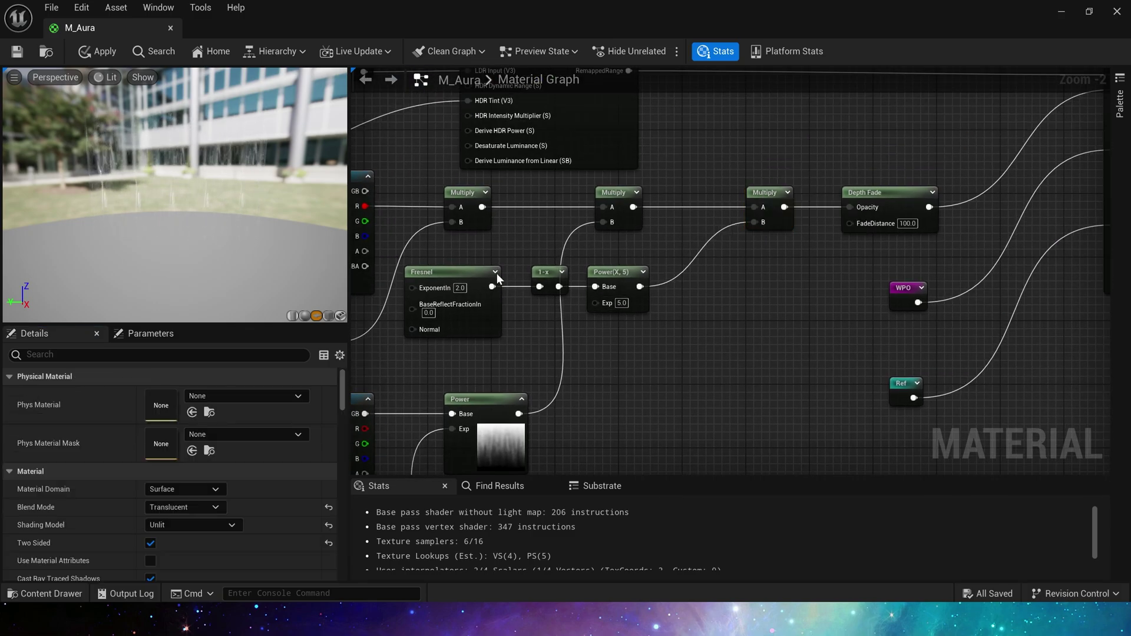
# - Preview the output of the Power(X, 5) node after Fresnel on a sphere mesh and stop the node preview
pyautogui.rightClick(476, 271)
pyautogui.click(533, 252)
pyautogui.rightClick(607, 272)
pyautogui.click(655, 299)
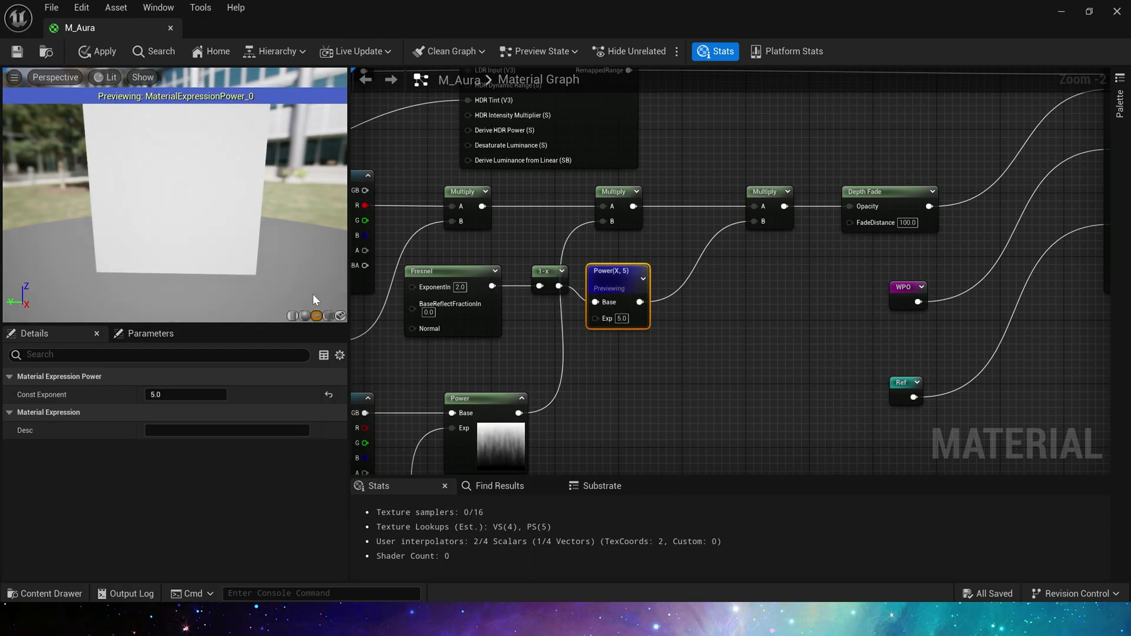
pyautogui.click(304, 315)
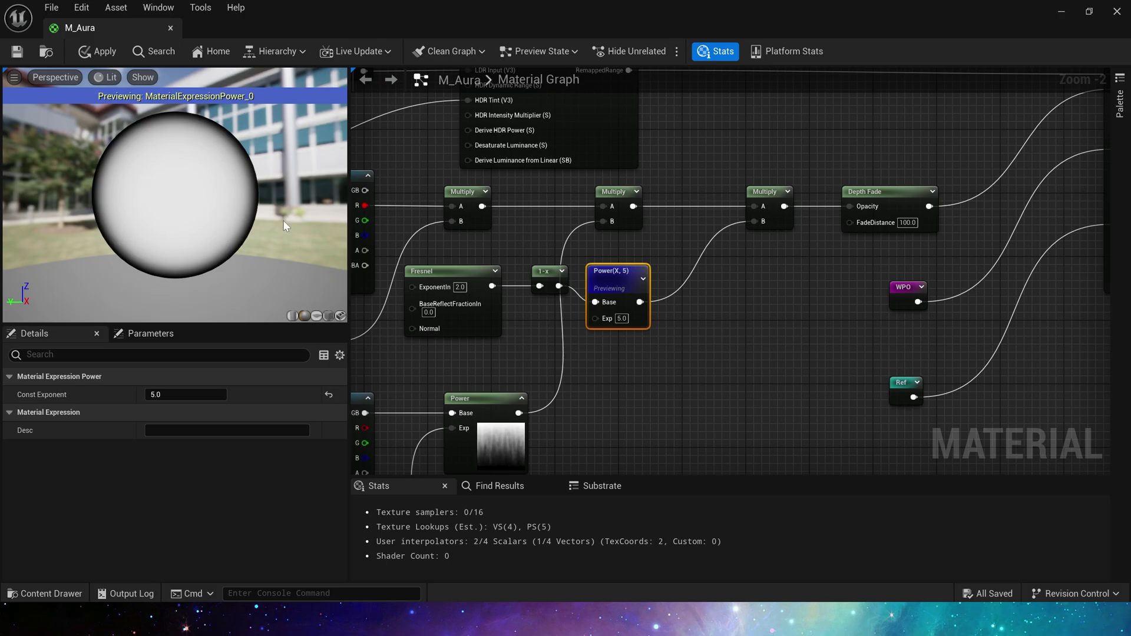
pyautogui.moveTo(724, 266); pyautogui.dragTo(705, 290, button='right')
pyautogui.rightClick(597, 295)
pyautogui.click(634, 311)
# - Examine the settings of the Depth Fade node feeding the material's Opacity input
pyautogui.moveTo(815, 269); pyautogui.dragTo(678, 292, button='right')
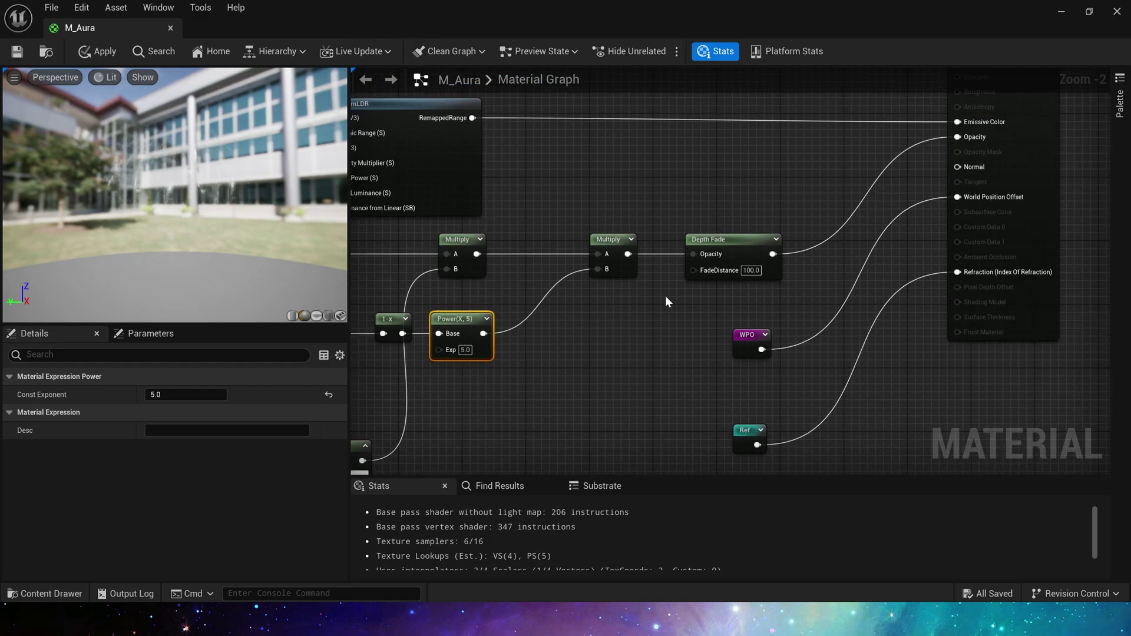
pyautogui.click(734, 237)
pyautogui.scroll(-3, 806, 192)
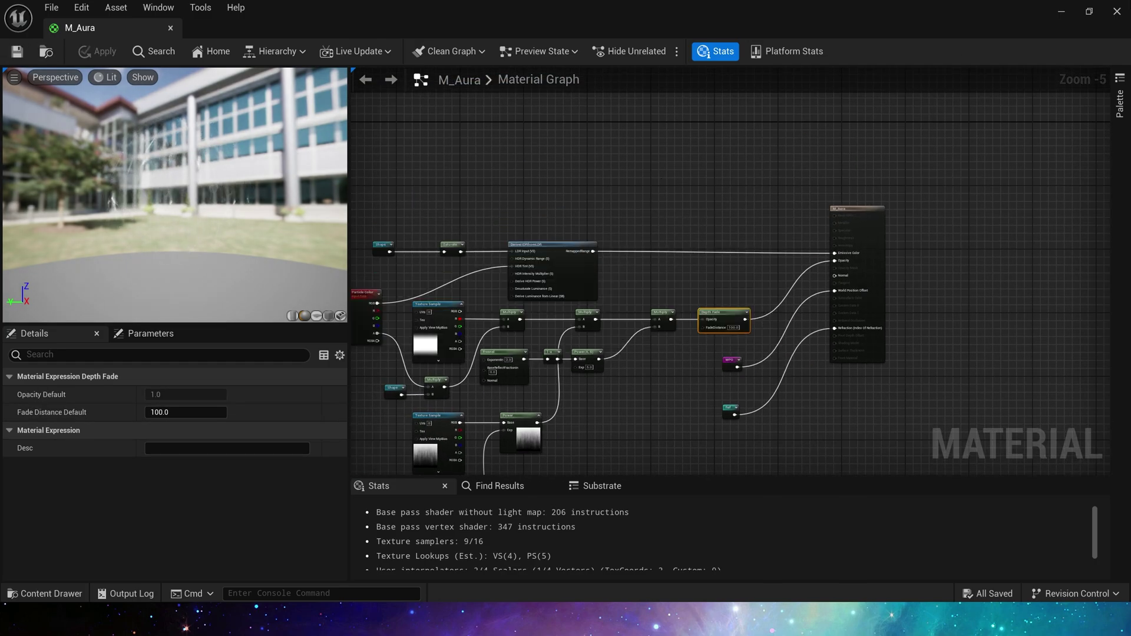
# - Close the M_Aura material and name the emitter in the NS_Aura Niagara system Aura
pyautogui.click(1118, 12)
pyautogui.write('Aura')
pyautogui.press('Return')
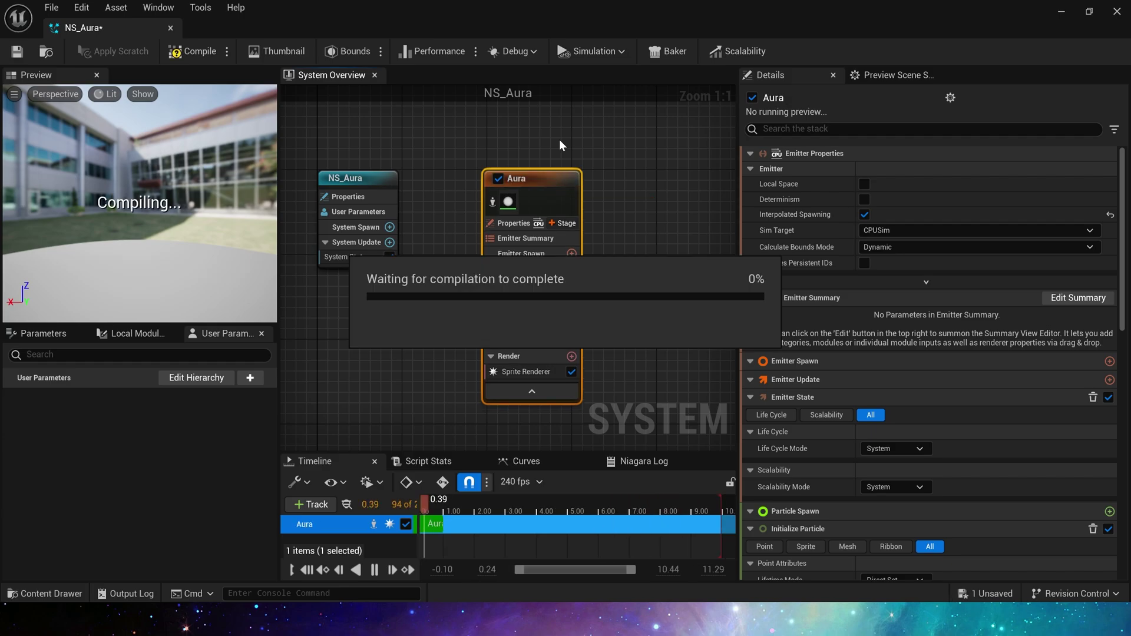
# - Replace the Aura emitter's Sprite Renderer with a Mesh Renderer
pyautogui.rightClick(433, 317)
pyautogui.moveTo(433, 317); pyautogui.dragTo(453, 262, button='right')
pyautogui.click(545, 318)
pyautogui.press('Delete')
pyautogui.click(593, 293)
pyautogui.click(407, 386)
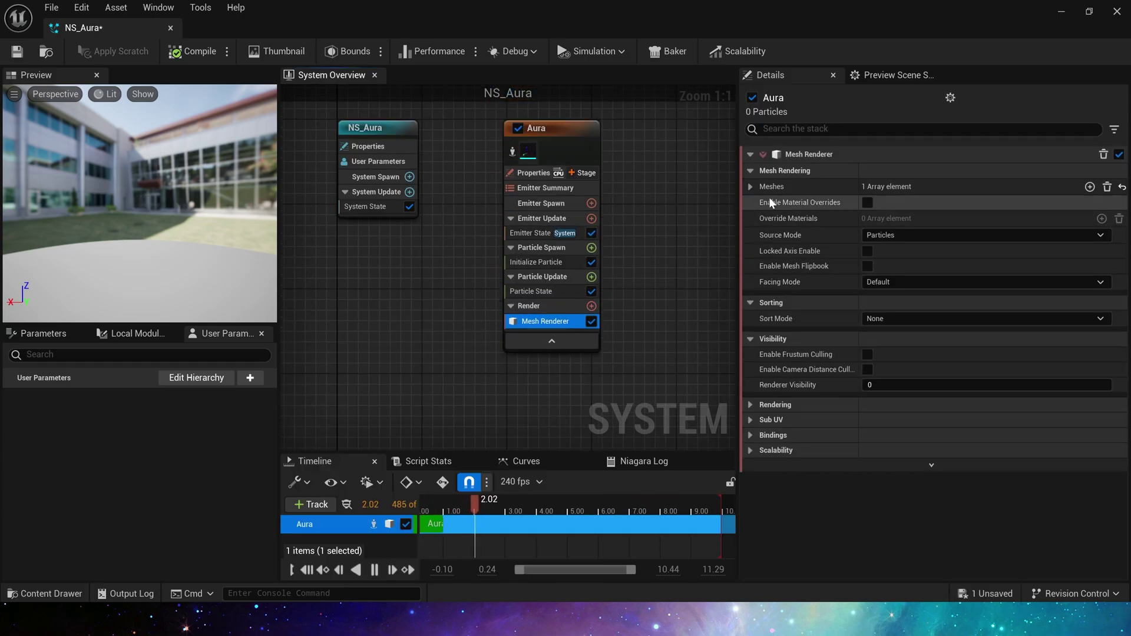
# - Assign SM_Sphere as the mesh of the Mesh Renderer
pyautogui.moveTo(508, 10); pyautogui.dragTo(781, 112)
pyautogui.doubleClick(783, 115)
pyautogui.click(751, 186)
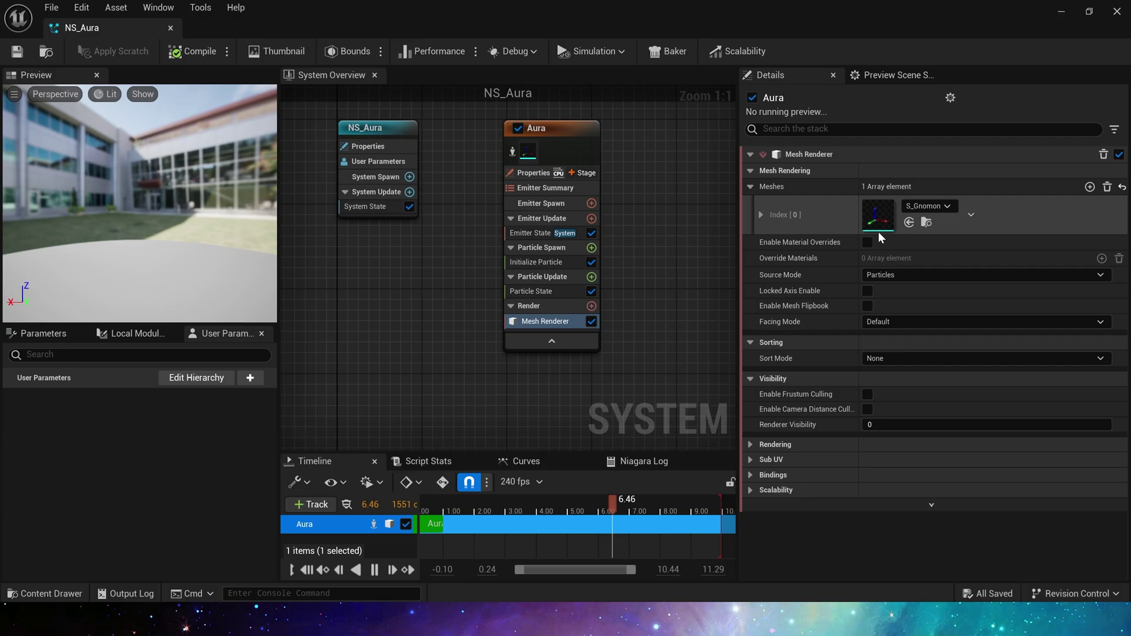
pyautogui.click(909, 223)
# - Enable material overrides on the Mesh Renderer and add an override element using M_Aura
pyautogui.click(867, 242)
pyautogui.click(1102, 259)
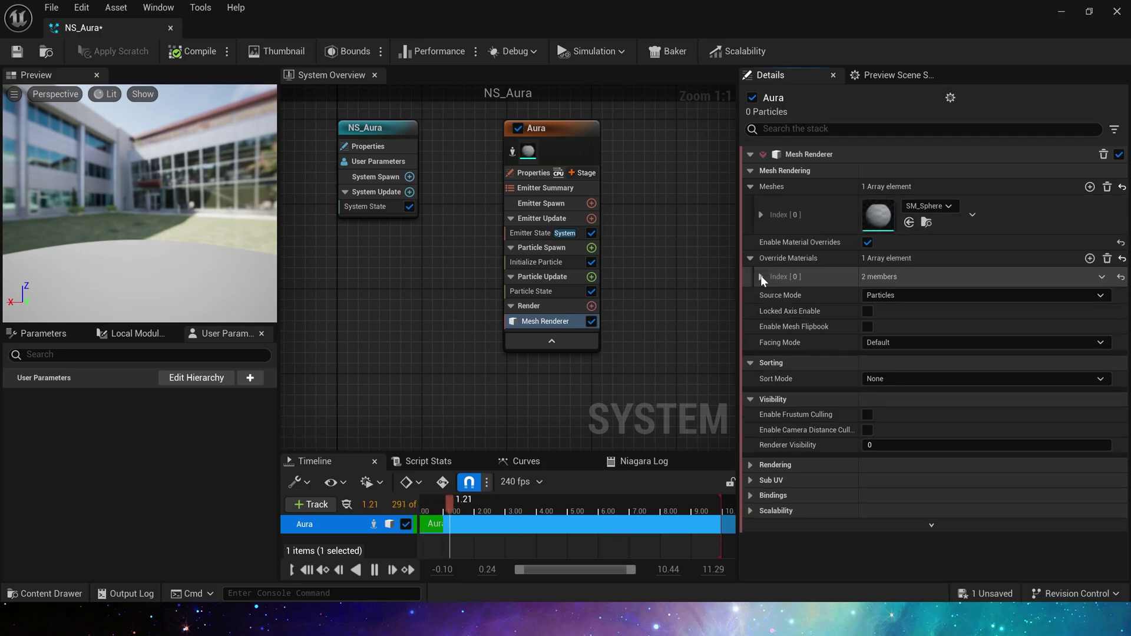
pyautogui.click(761, 276)
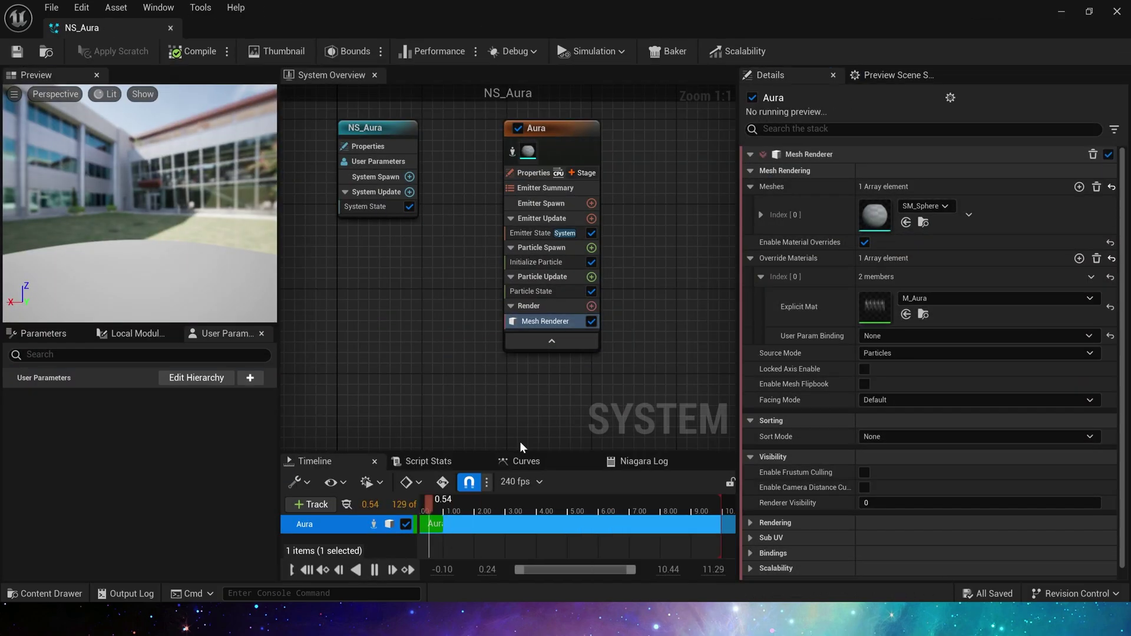
# - Set the Emitter State's Life Cycle Mode to Self with a Loop Duration of 1.0
pyautogui.click(530, 233)
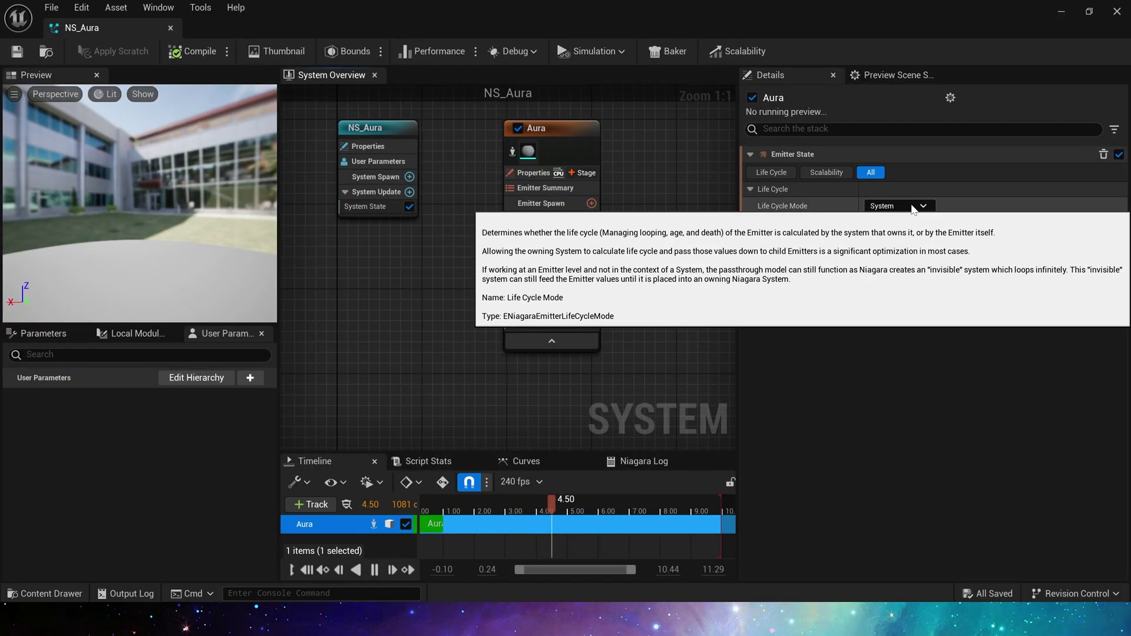
pyautogui.click(898, 206)
pyautogui.click(890, 233)
pyautogui.click(899, 262)
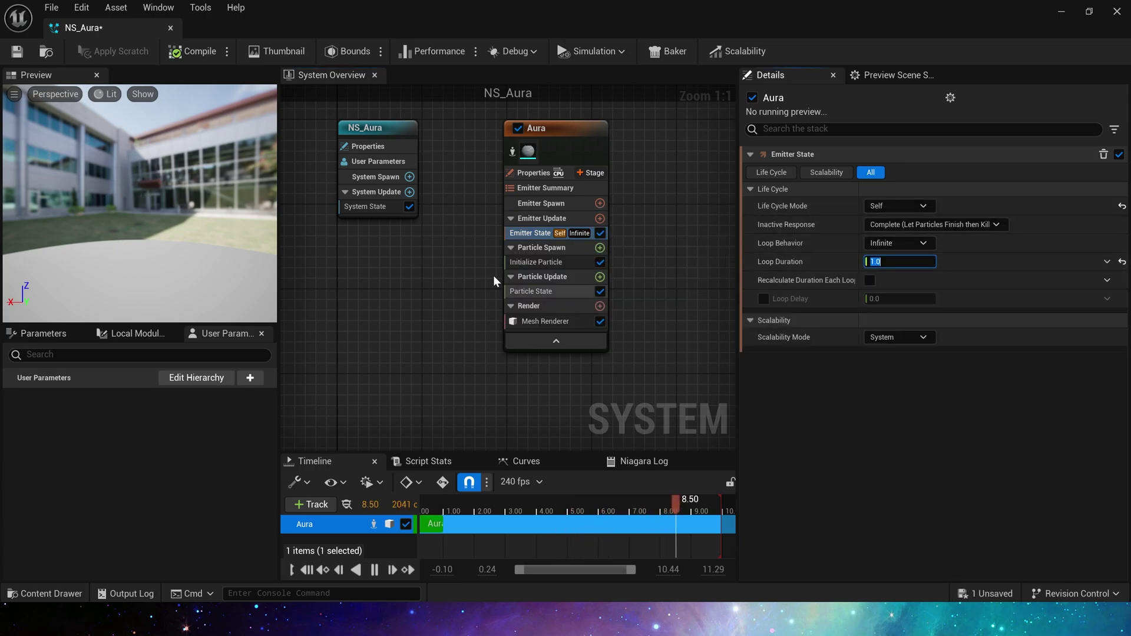
# - Add a Spawn Rate module to the Emitter Update stage and raise its spawn rate above zero
pyautogui.click(600, 218)
pyautogui.click(435, 353)
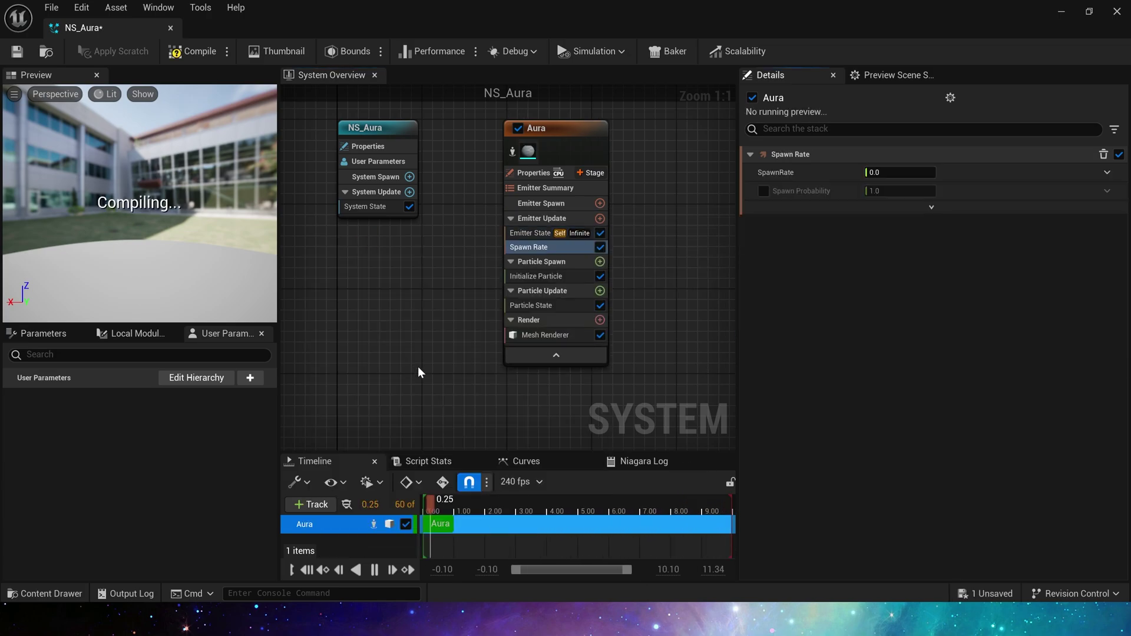
pyautogui.click(884, 172)
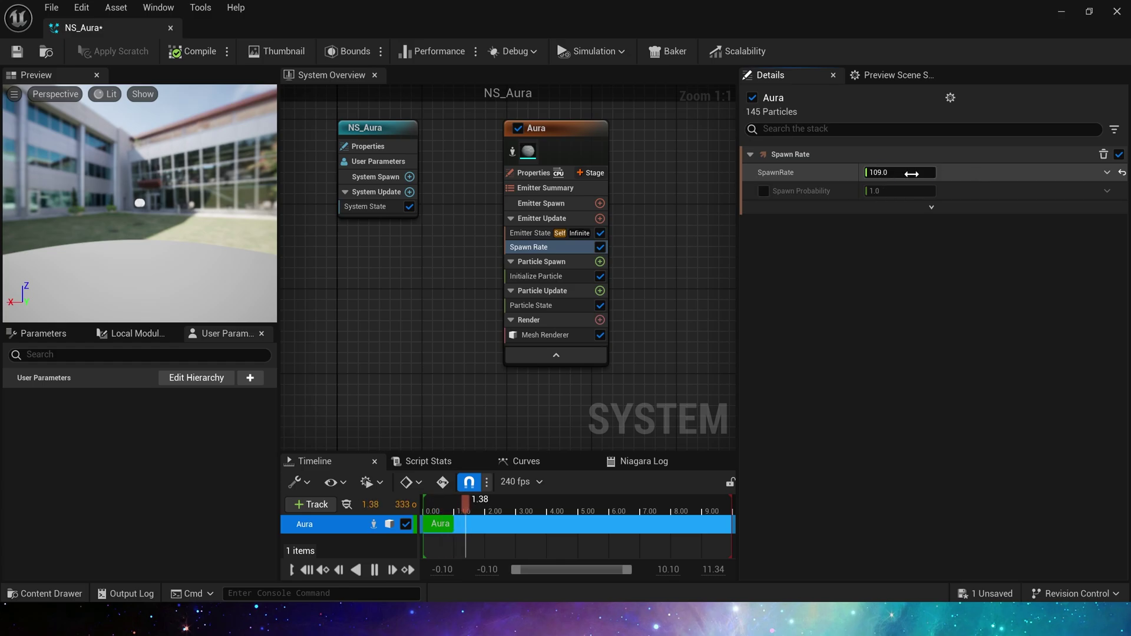
pyautogui.moveTo(127, 228); pyautogui.dragTo(132, 229)
# - Set Initialize Particle's Lifetime Mode to Random with a minimum of 0.7 and a maximum of 1.0
pyautogui.click(536, 276)
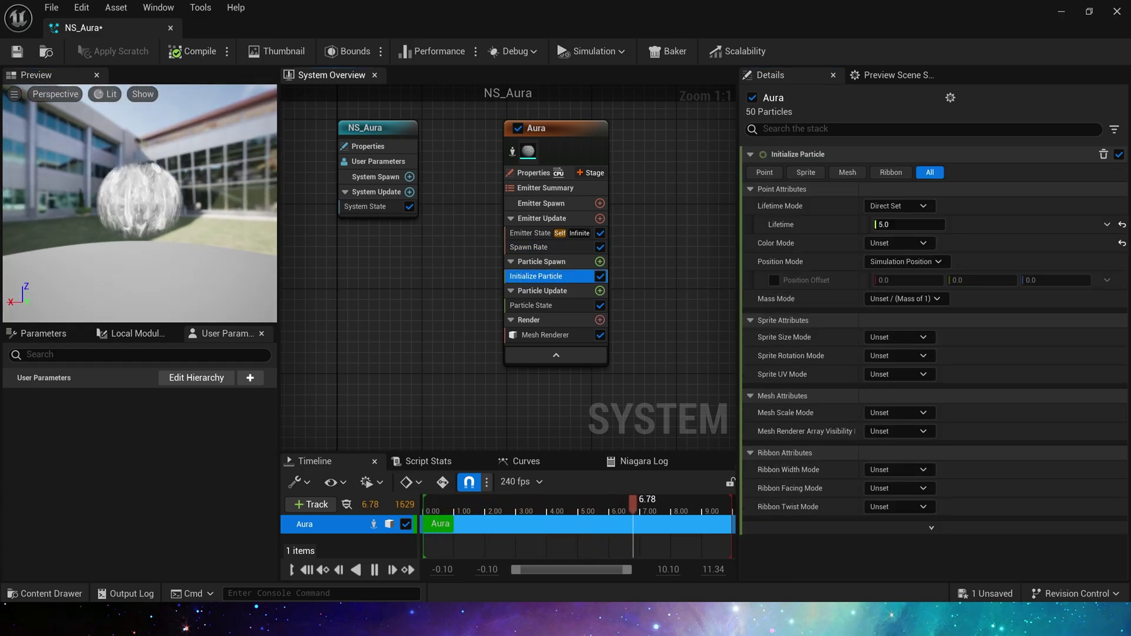
pyautogui.click(919, 205)
pyautogui.click(896, 239)
pyautogui.click(907, 225)
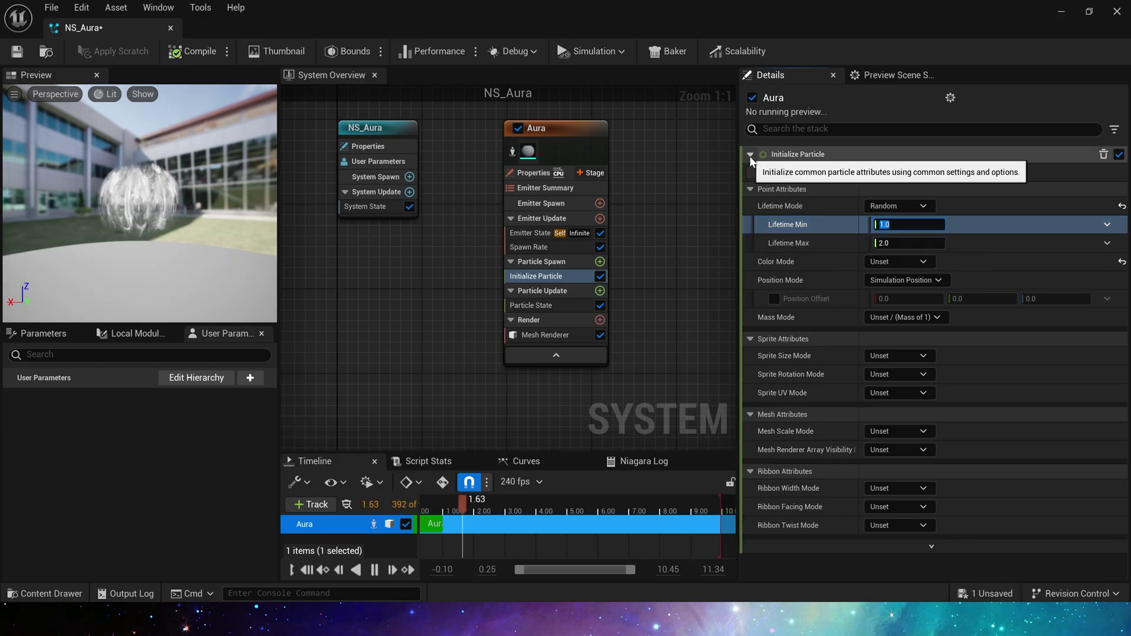
pyautogui.write('0.7')
pyautogui.press('Tab')
pyautogui.write('1.0')
pyautogui.press('Tab')
# - Set the particle Color Mode to Direct Set with a red color of R 1.0, G 0.0, B 0.0
pyautogui.click(899, 262)
pyautogui.click(884, 289)
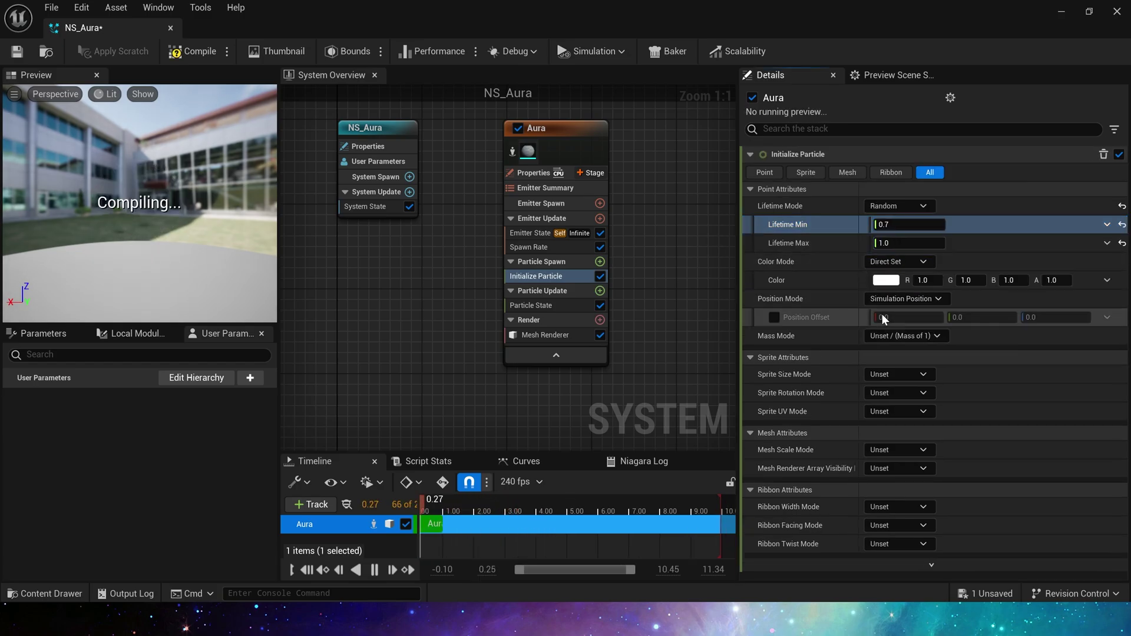
pyautogui.click(970, 280)
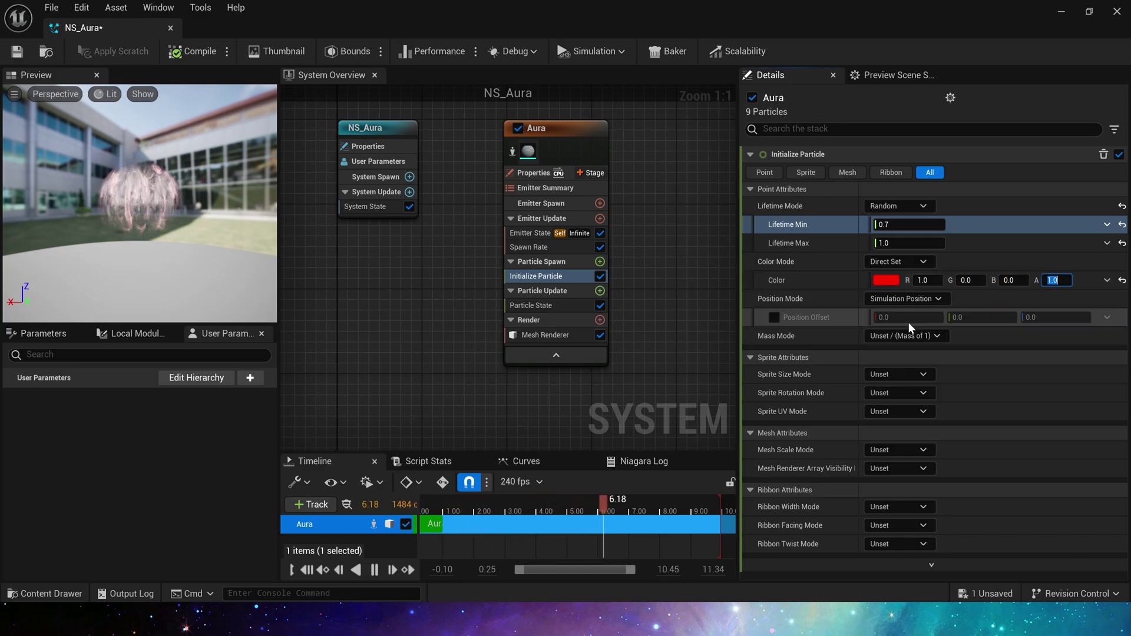
# - Set Mesh Scale Mode to Random Non-Uniform and Mesh Scale Min to 6.0, 6.0, 0.0
pyautogui.click(896, 450)
pyautogui.click(923, 525)
pyautogui.scroll(-1, 864, 440)
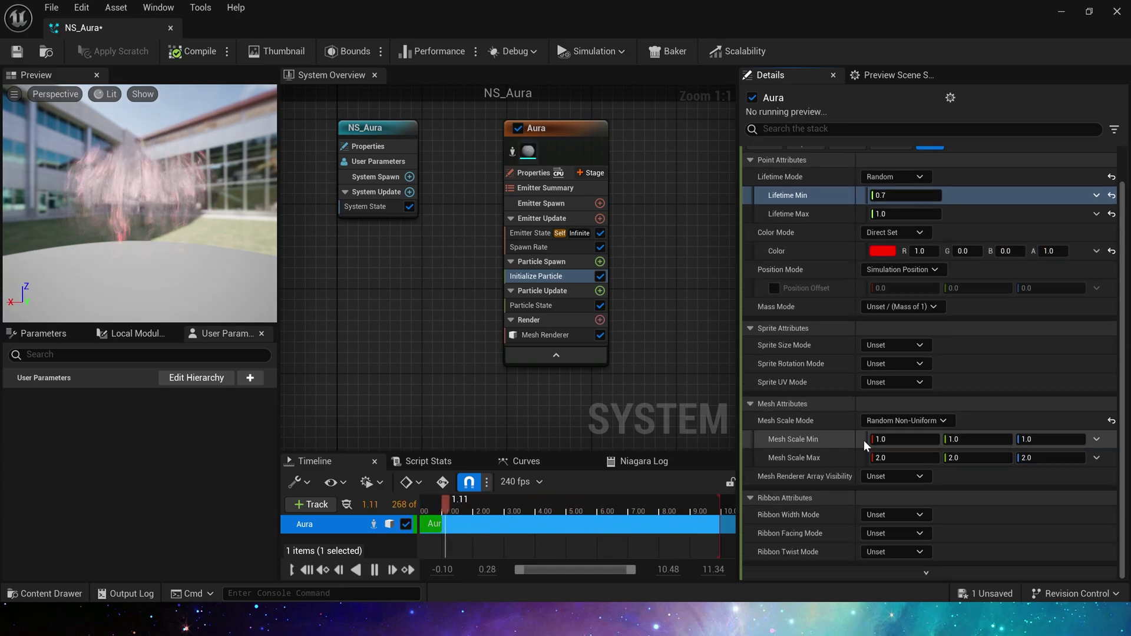
pyautogui.click(899, 441)
pyautogui.write('6')
pyautogui.press('Tab')
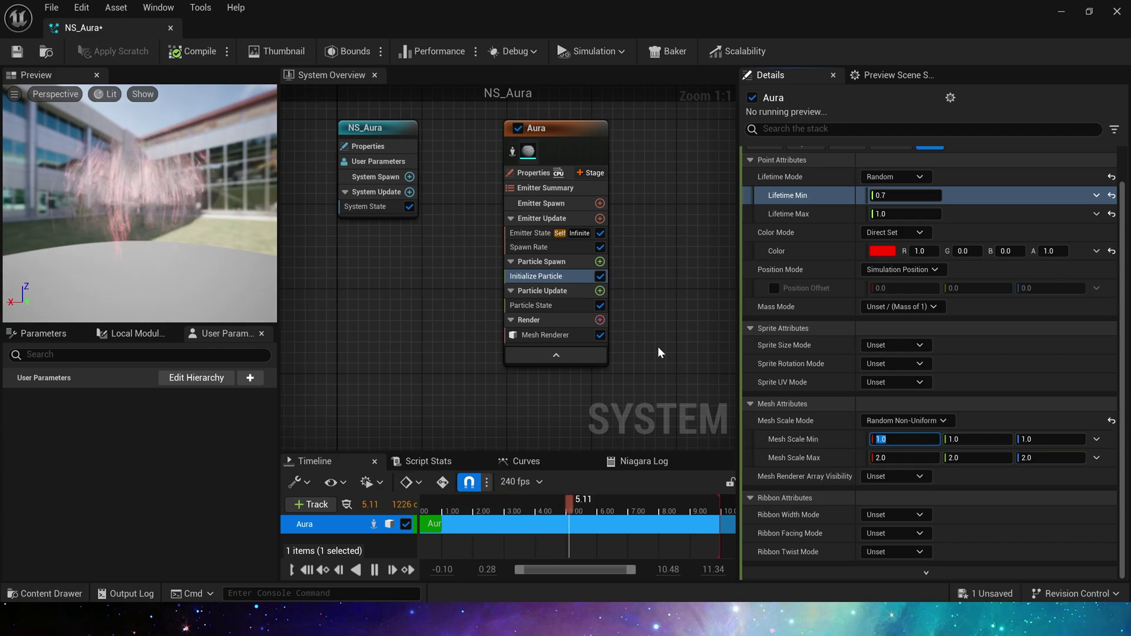
pyautogui.write('6')
pyautogui.press('Tab')
pyautogui.write('0')
pyautogui.press('Tab')
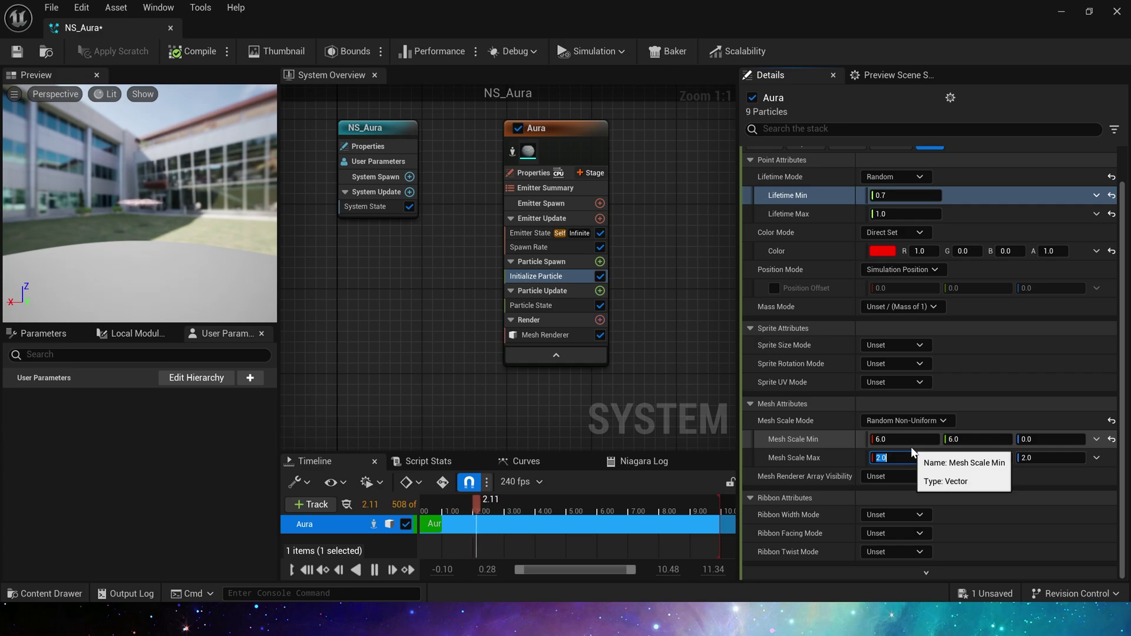
# - Set Mesh Scale Max to 9.0, 9.0, 12.0 and save the Niagara system
pyautogui.write('9')
pyautogui.press('Tab')
pyautogui.write('9')
pyautogui.press('Tab')
pyautogui.write('12')
pyautogui.press('Return')
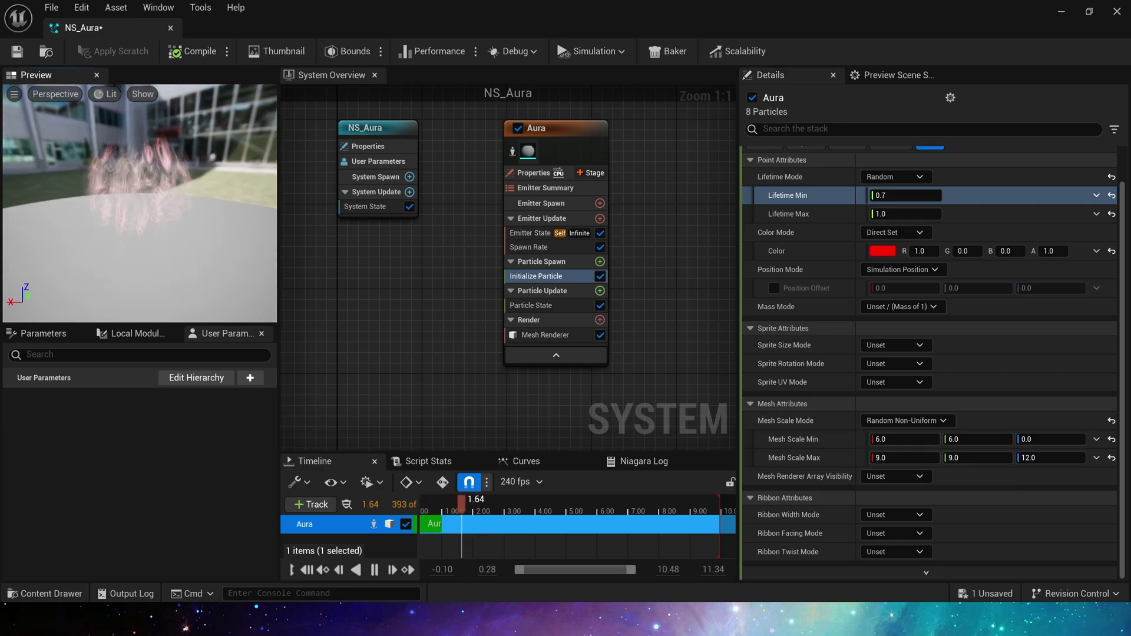
pyautogui.moveTo(140, 236); pyautogui.dragTo(139, 182)
pyautogui.click(17, 52)
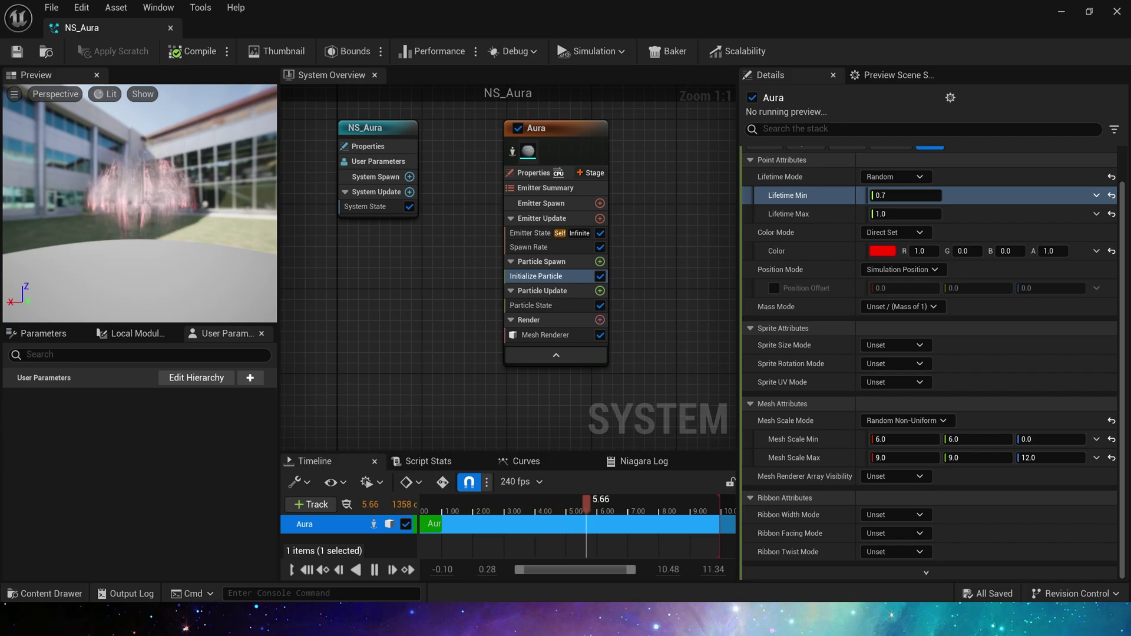
# - Add an Add Velocity module to Particle Spawn and resolve its unmet dependency with SolveForcesAndVelocity
pyautogui.click(600, 262)
pyautogui.write('ad')
pyautogui.click(462, 353)
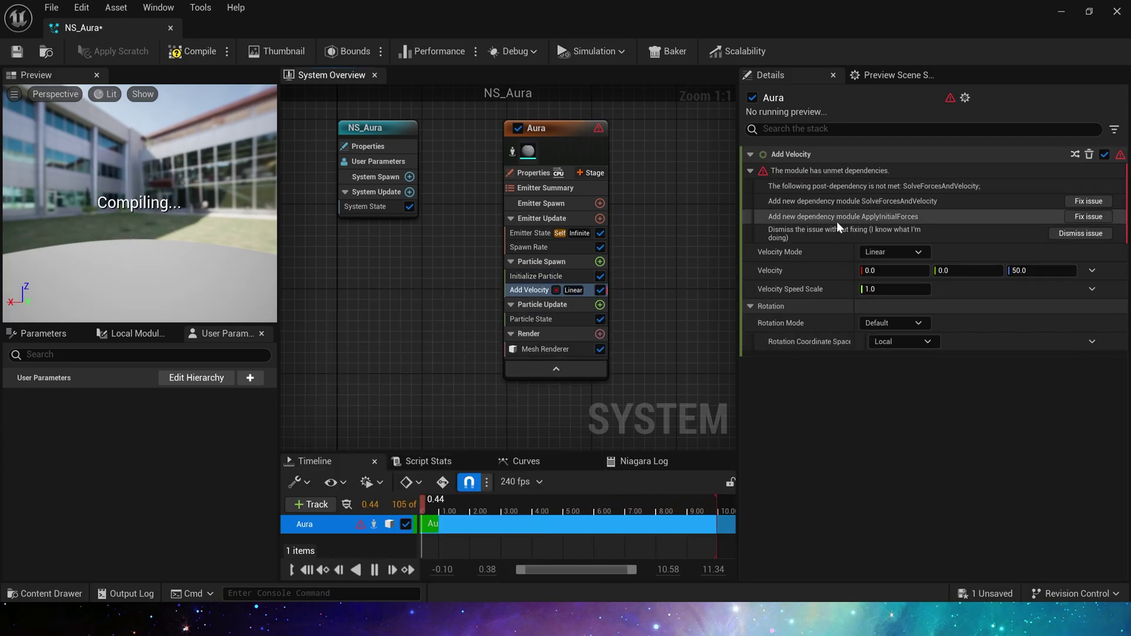
pyautogui.click(1088, 201)
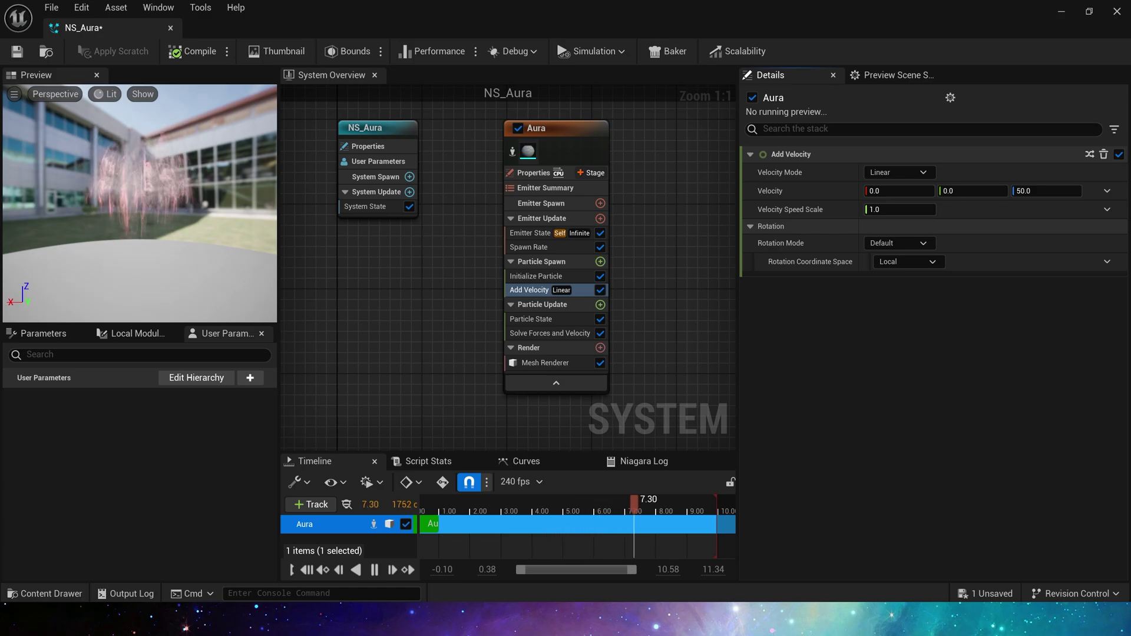
# - Add an Initial Mesh Orientation module to Particle Spawn and set Mesh Orientation Mode to None
pyautogui.click(599, 261)
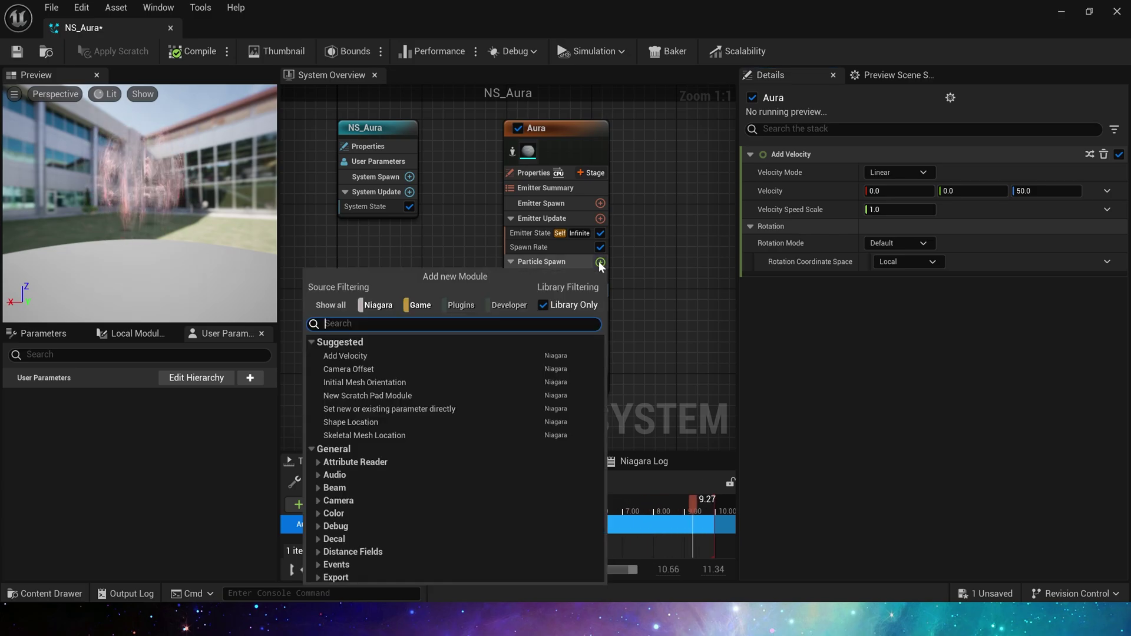
pyautogui.click(381, 384)
pyautogui.click(907, 187)
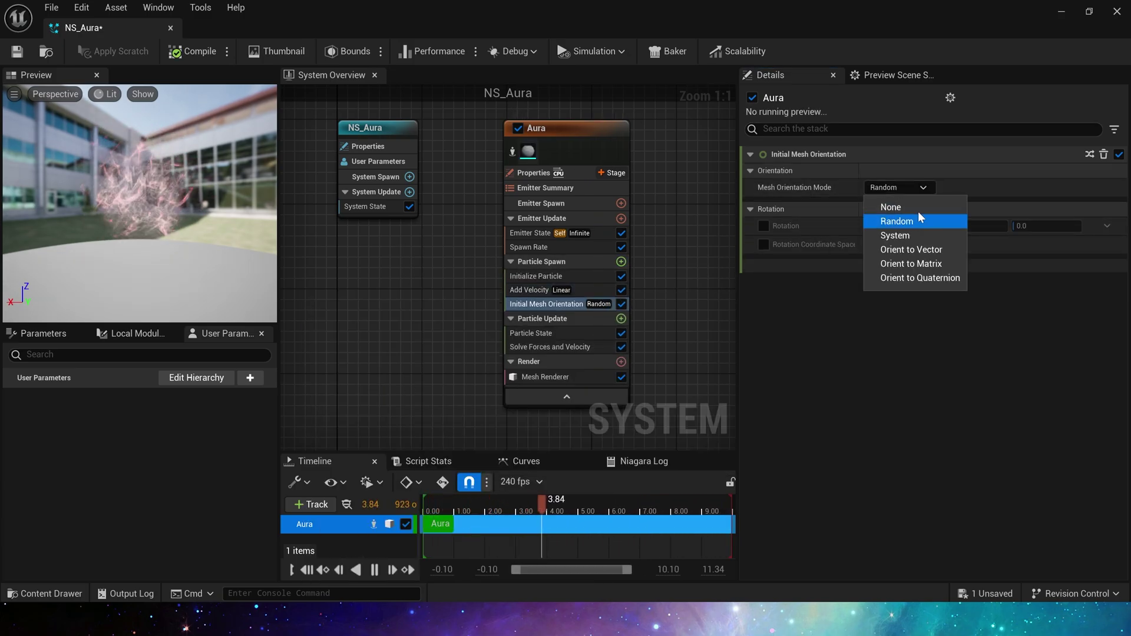
pyautogui.click(891, 207)
# - Enable the Initial Mesh Orientation Rotation as a random range and set its maximum X and Y to 0
pyautogui.click(764, 226)
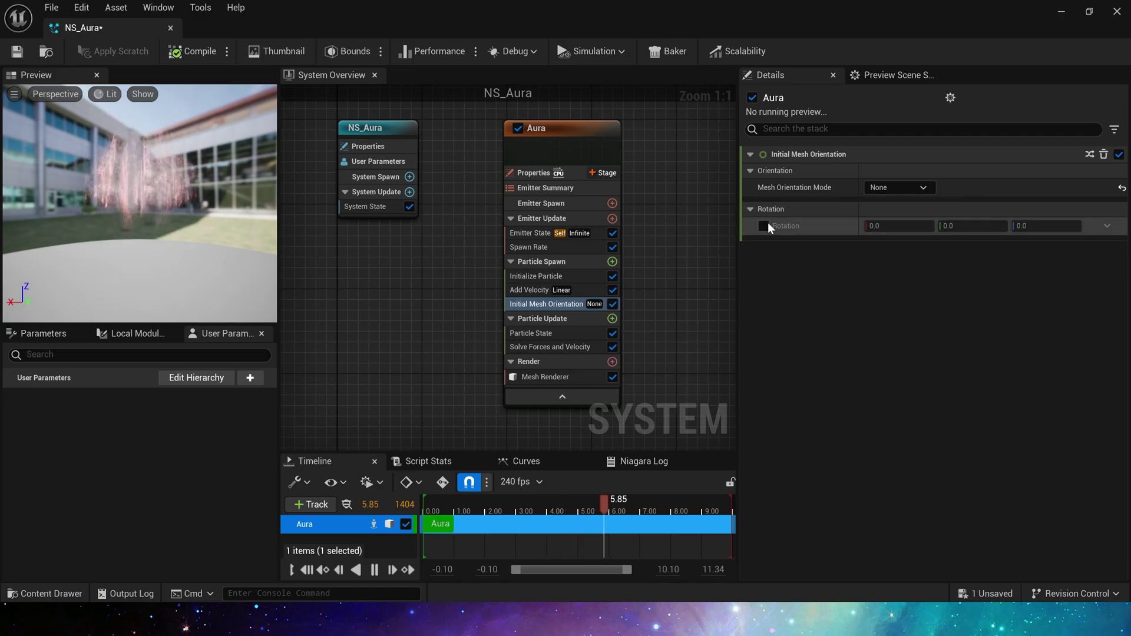
pyautogui.click(1107, 226)
pyautogui.write('ra')
pyautogui.press('Return')
pyautogui.click(920, 263)
pyautogui.write('0')
pyautogui.press('Tab')
pyautogui.write('0')
pyautogui.press('Tab')
# - Add an Update Mesh Orientation module to Particle Update and set its Rotation Vector to 0.0, 0.0, 1.0
pyautogui.moveTo(470, 324); pyautogui.dragTo(450, 230, button='right')
pyautogui.click(593, 224)
pyautogui.write('up')
pyautogui.click(523, 316)
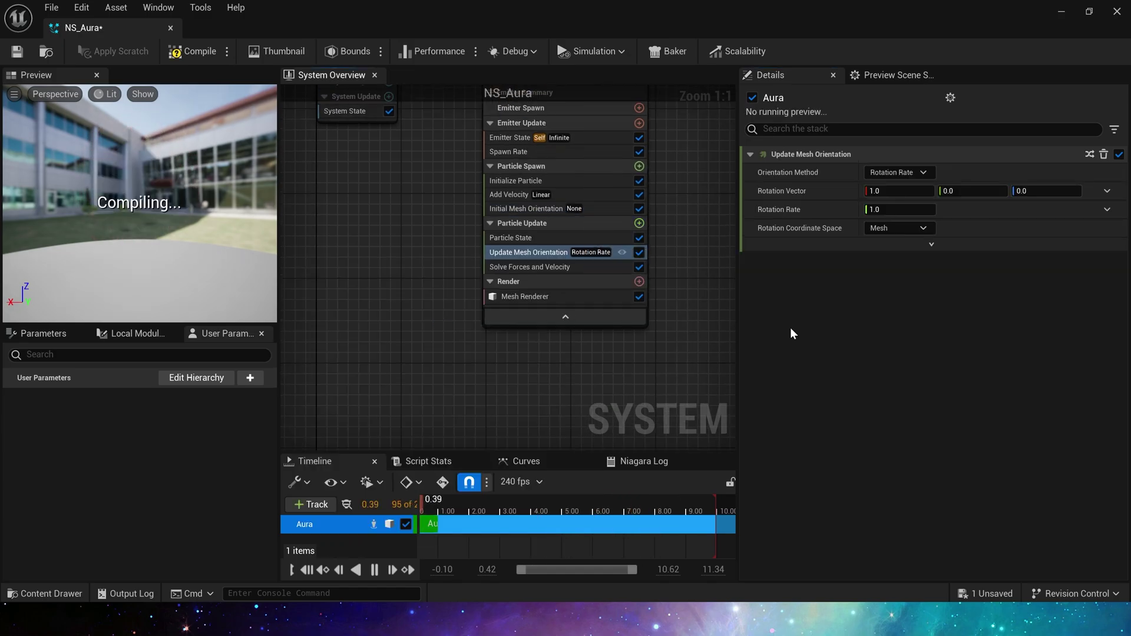
pyautogui.click(928, 191)
pyautogui.write('0')
pyautogui.press('Tab')
pyautogui.write('0')
pyautogui.press('Tab')
pyautogui.write('1')
pyautogui.press('Tab')
# - Make Rotation Rate a Random Range Float with a minimum of -0.1 and a maximum of 0.1
pyautogui.click(1107, 212)
pyautogui.write('ra')
pyautogui.press('Return')
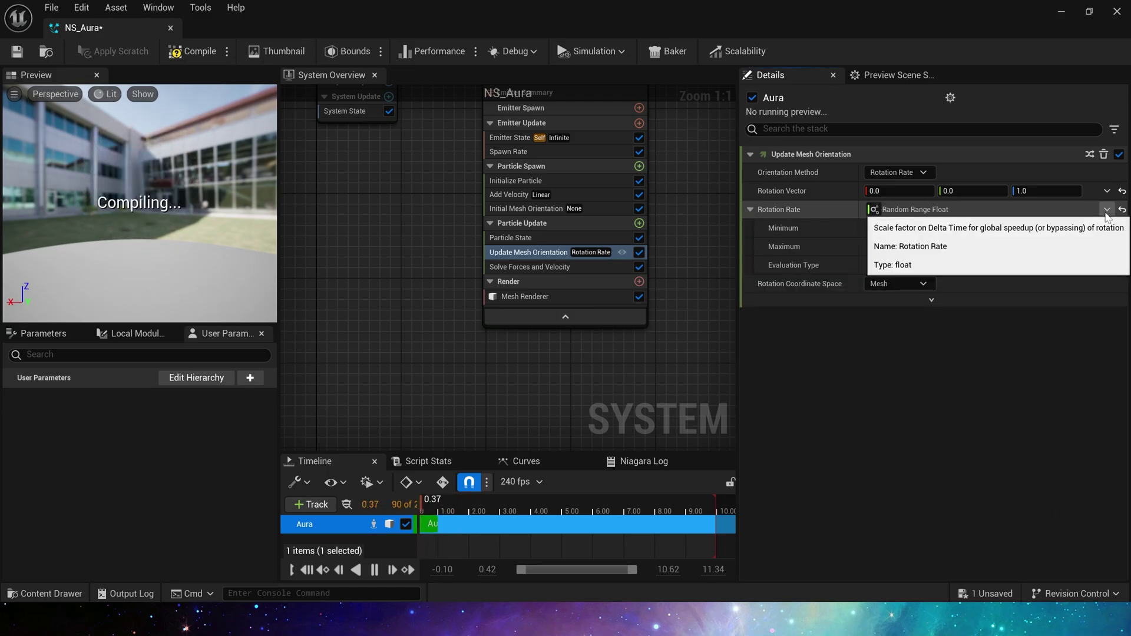
pyautogui.click(920, 223)
pyautogui.write('-.1')
pyautogui.press('Tab')
pyautogui.write('.1')
pyautogui.press('Tab')
# - Add a Scale Mesh Size module to Particle Update and set its Scale Factor to Vector from Curve
pyautogui.click(641, 223)
pyautogui.write('sca')
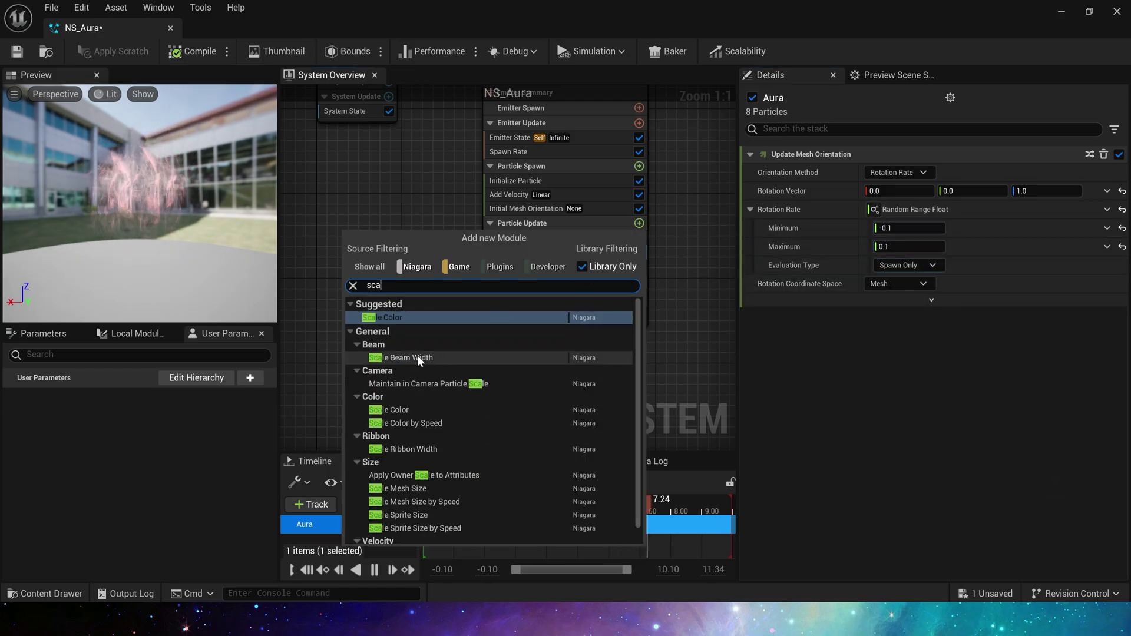
pyautogui.click(453, 479)
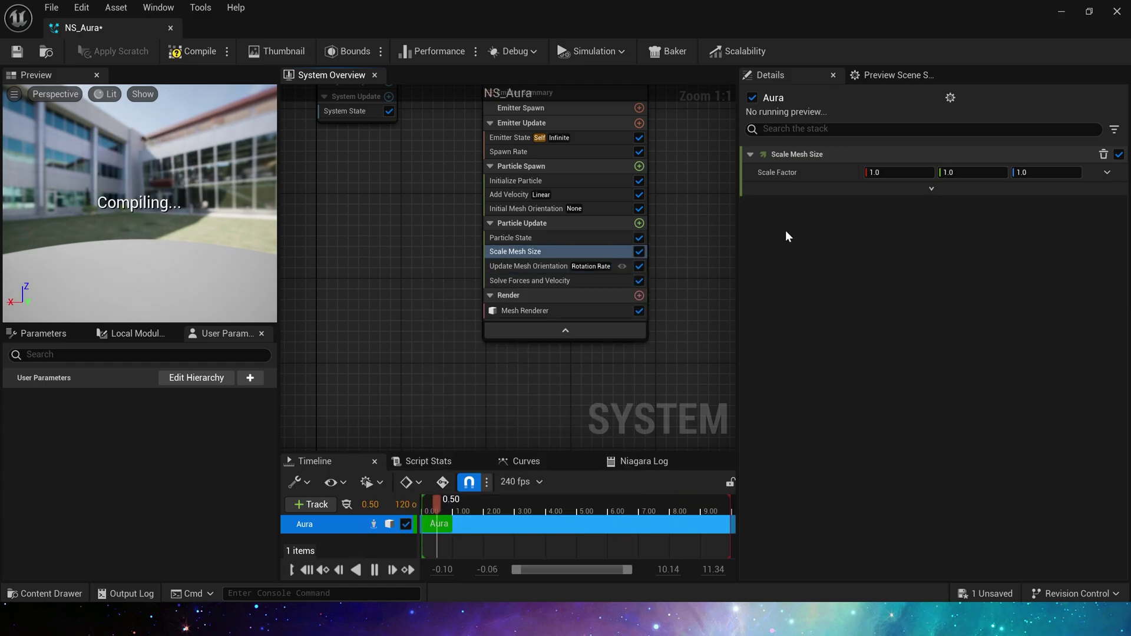
pyautogui.click(1107, 172)
pyautogui.click(866, 293)
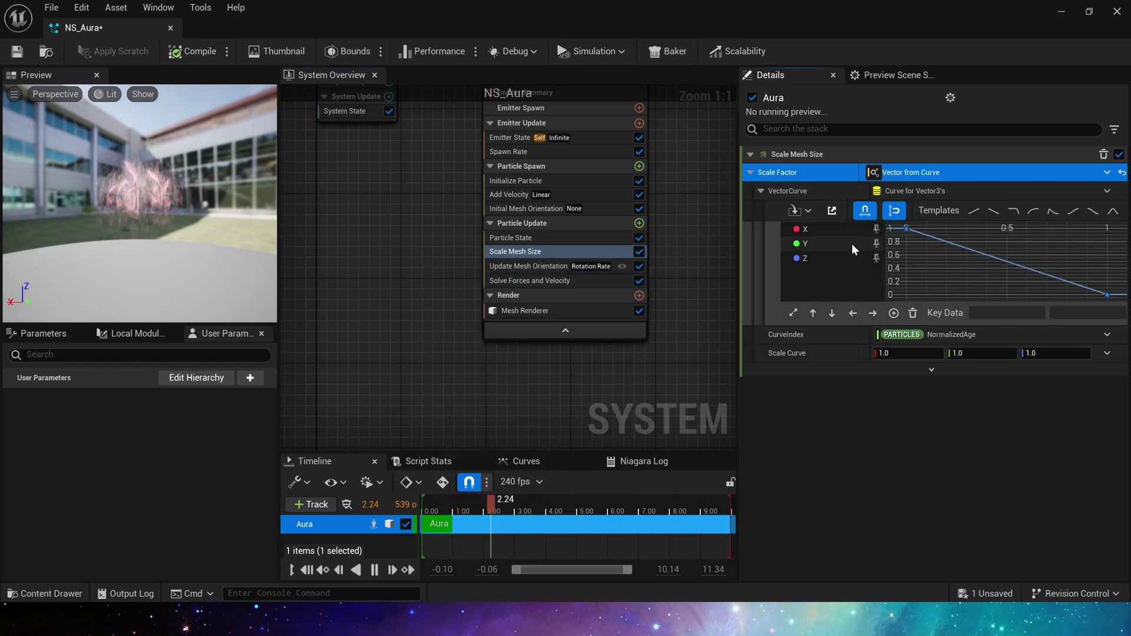
# - Set the end key of the X and Y scale curves to 0.75, leaving Z out of the edit
pyautogui.click(875, 257)
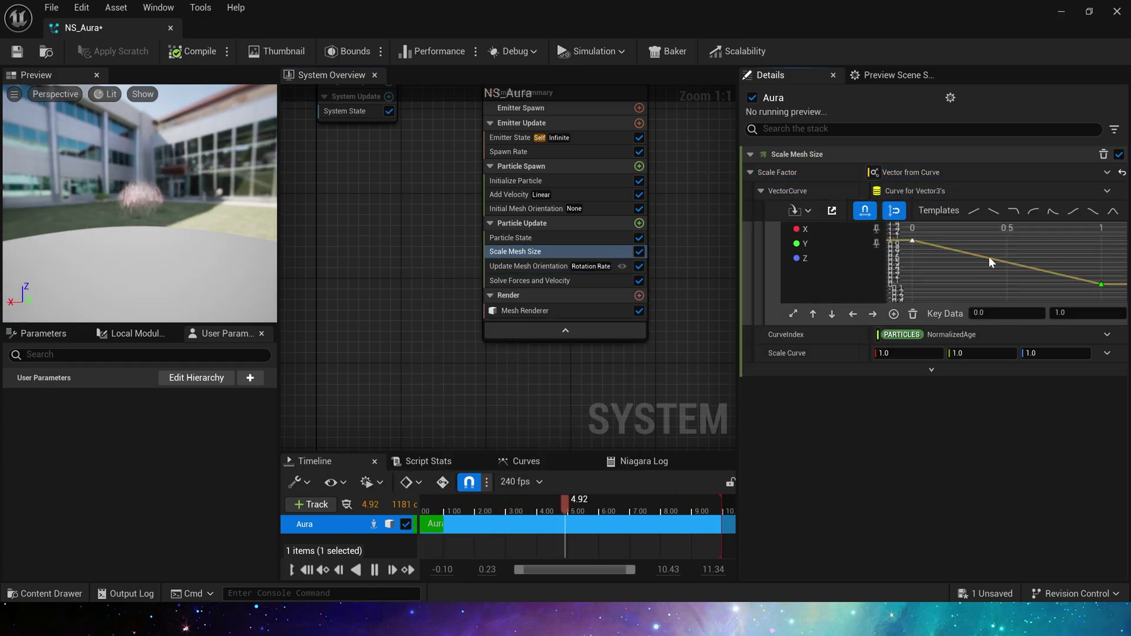
pyautogui.click(1077, 313)
pyautogui.write('0.75')
pyautogui.press('Return')
# - Set the end key of the Z scale curve to 2.0 and fit the curves in the graph
pyautogui.click(876, 258)
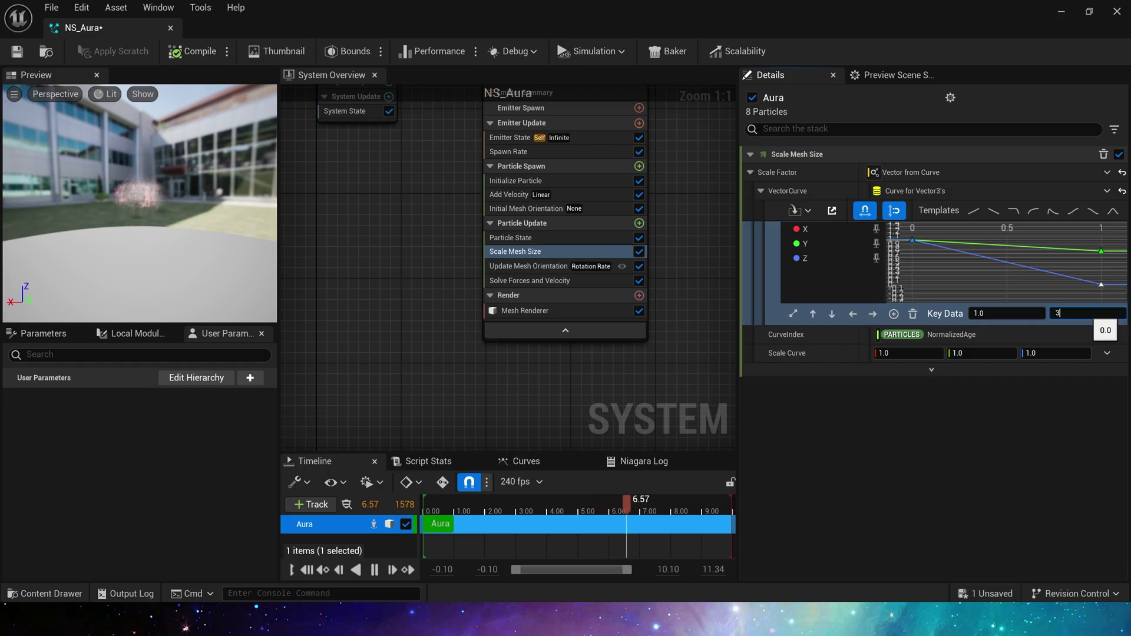
pyautogui.click(1061, 313)
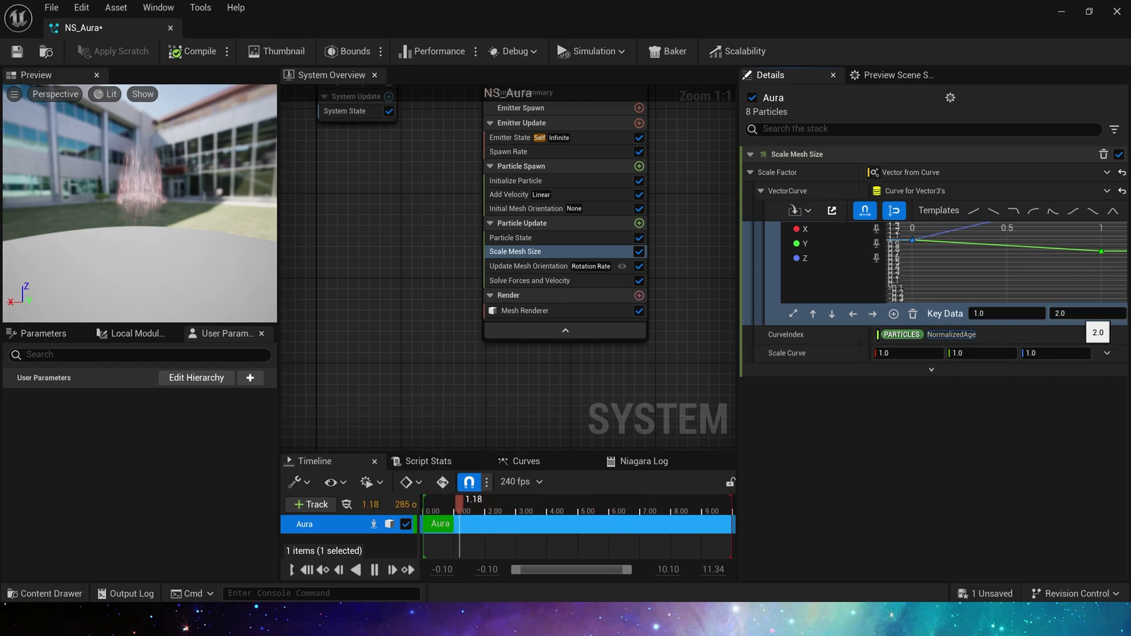
pyautogui.click(793, 313)
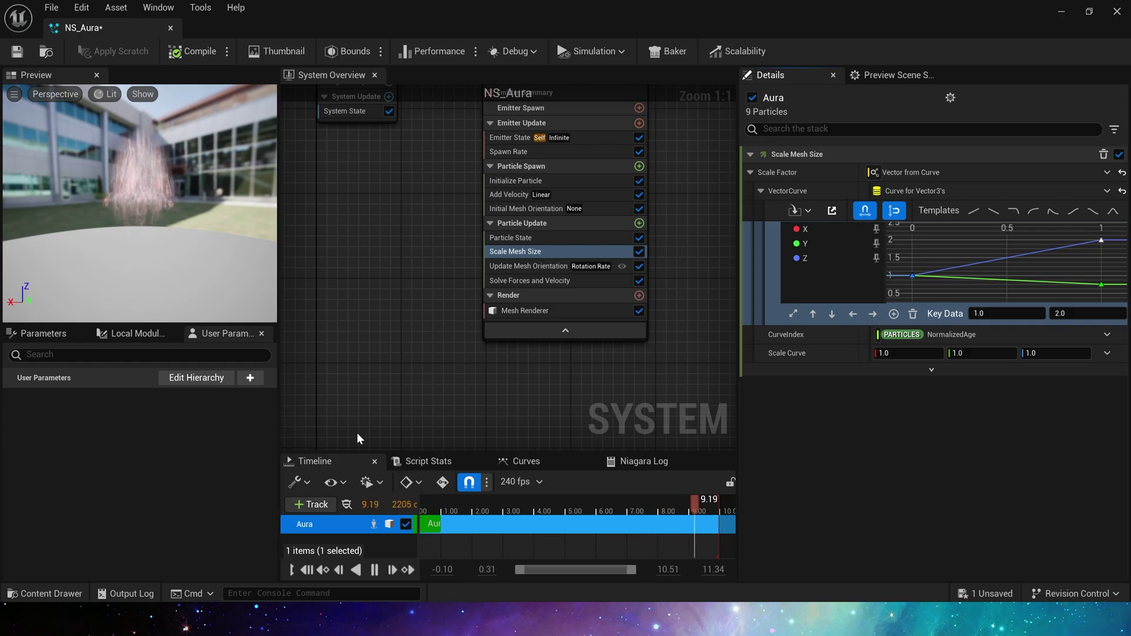
# - Add a Scale Color module to Particle Update and drive Scale RGB by Vector from Float with Float from Curve
pyautogui.click(639, 224)
pyautogui.write('sca')
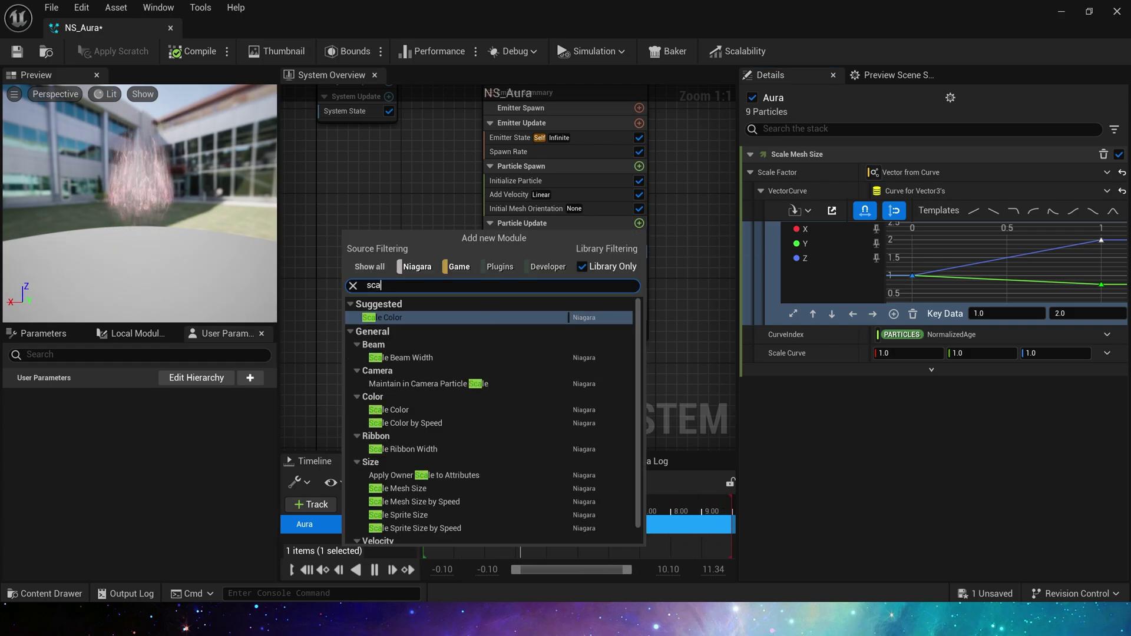
pyautogui.press('Return')
pyautogui.click(1107, 191)
pyautogui.write('fl')
pyautogui.press('Return')
pyautogui.click(1108, 211)
pyautogui.write('c')
pyautogui.press('Return')
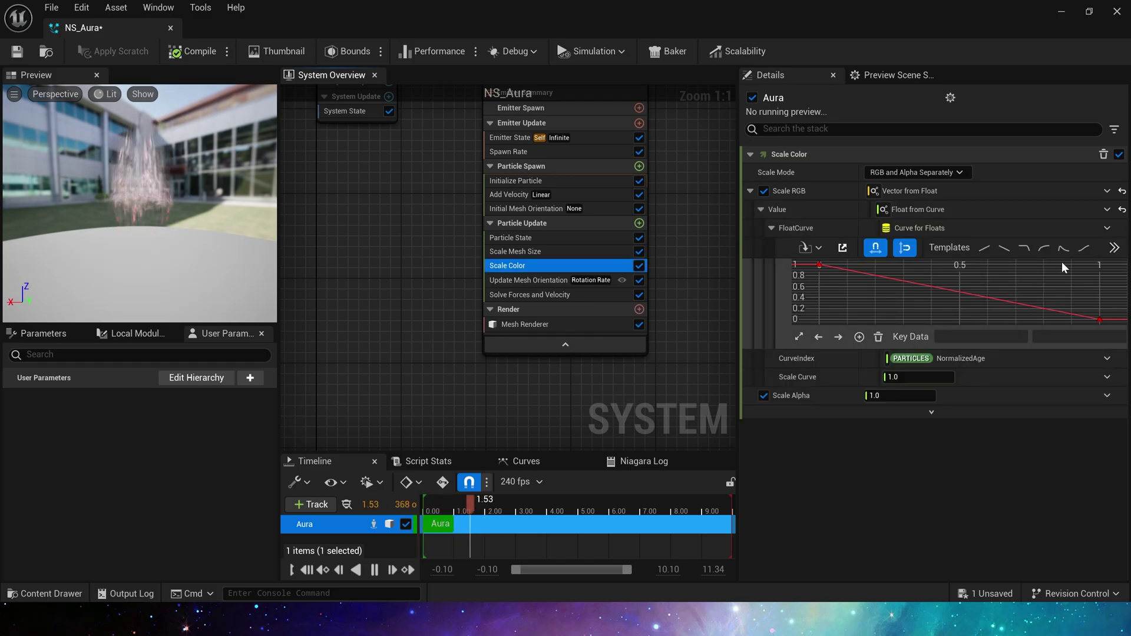
# - Apply the quick-rise, gradual-fall template to the Scale RGB curve and set its Scale Curve to 10.0
pyautogui.click(1064, 249)
pyautogui.click(915, 377)
pyautogui.write('10')
pyautogui.press('Tab')
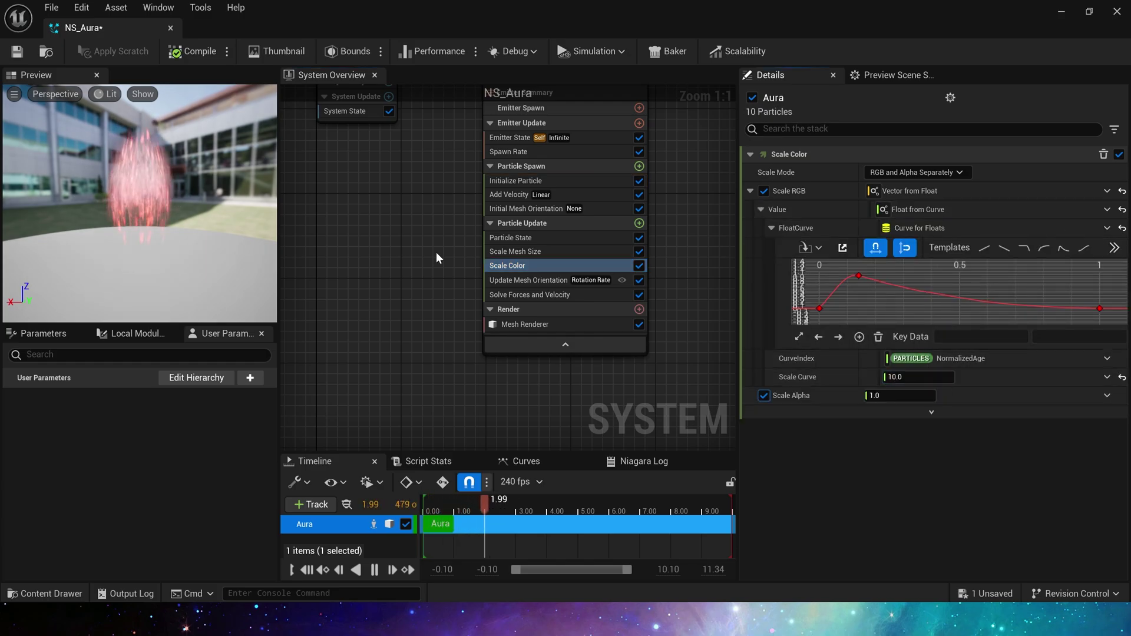
# - Copy the Scale RGB Float from Curve input onto Scale Alpha and set the alpha's Scale Curve to 0.2
pyautogui.scroll(-1, 454, 169)
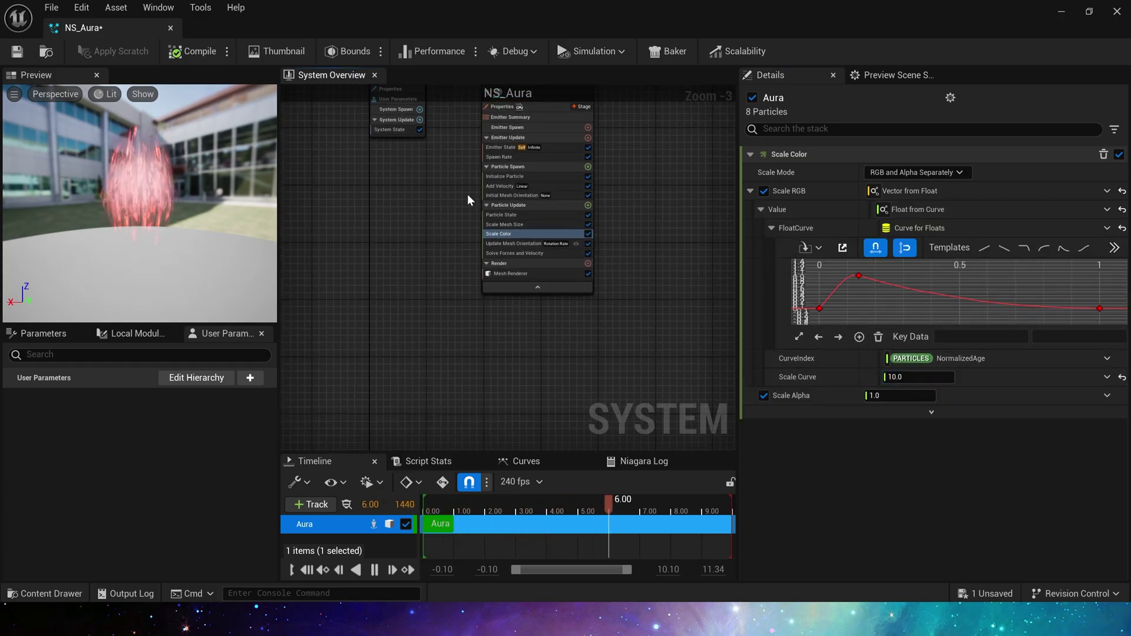
pyautogui.click(967, 212)
pyautogui.click(975, 394)
pyautogui.hotkey('ctrl', 'v')
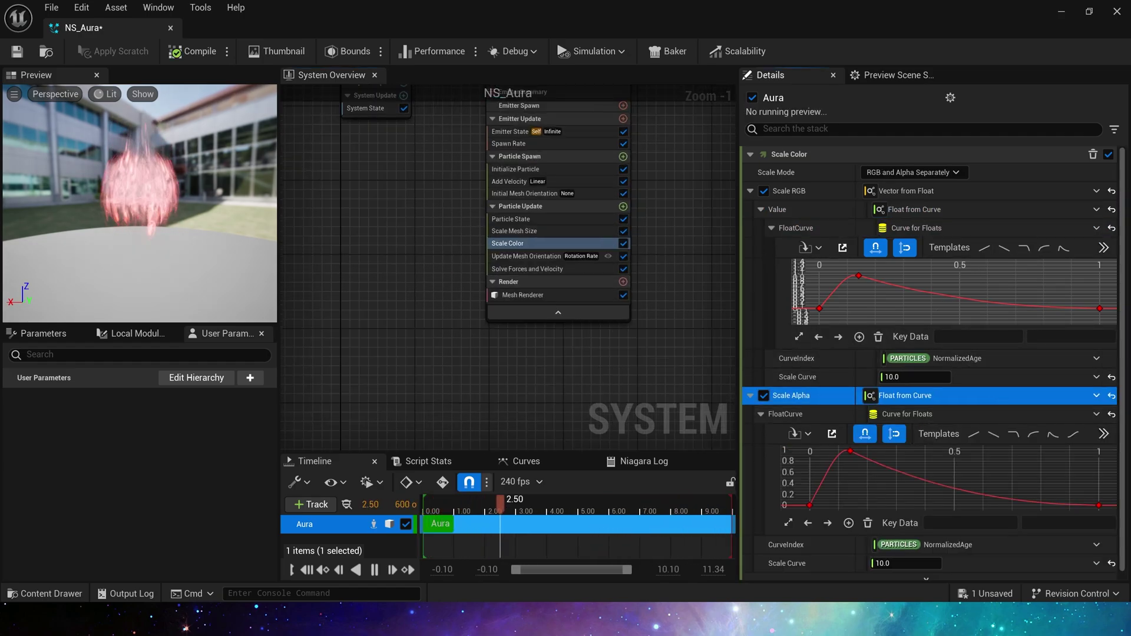
pyautogui.click(911, 563)
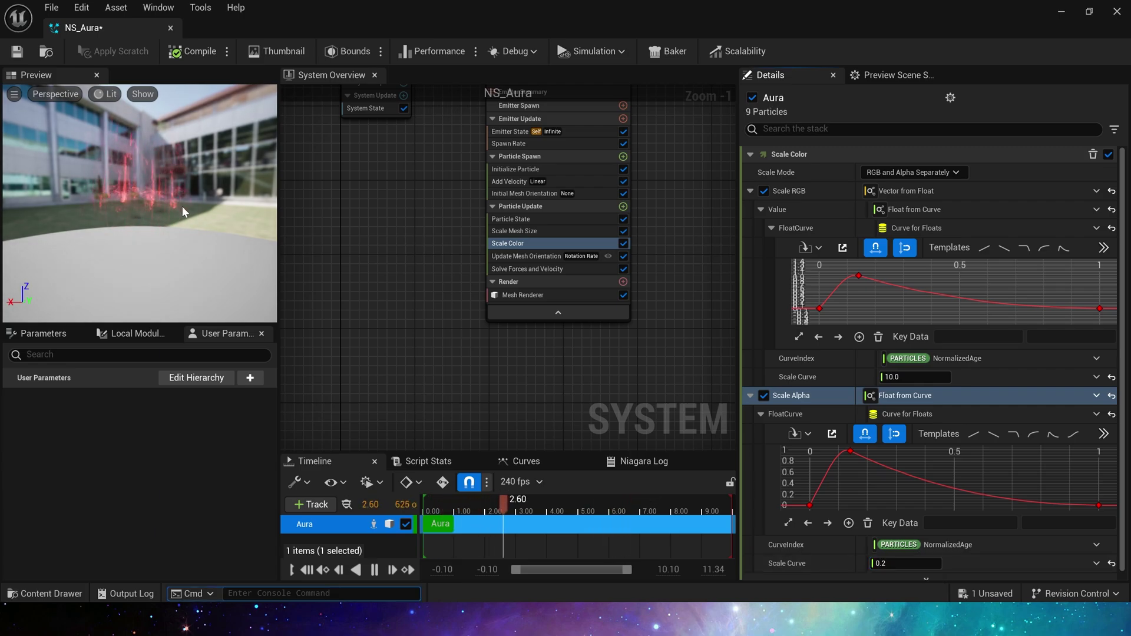
pyautogui.moveTo(182, 206); pyautogui.dragTo(203, 218)
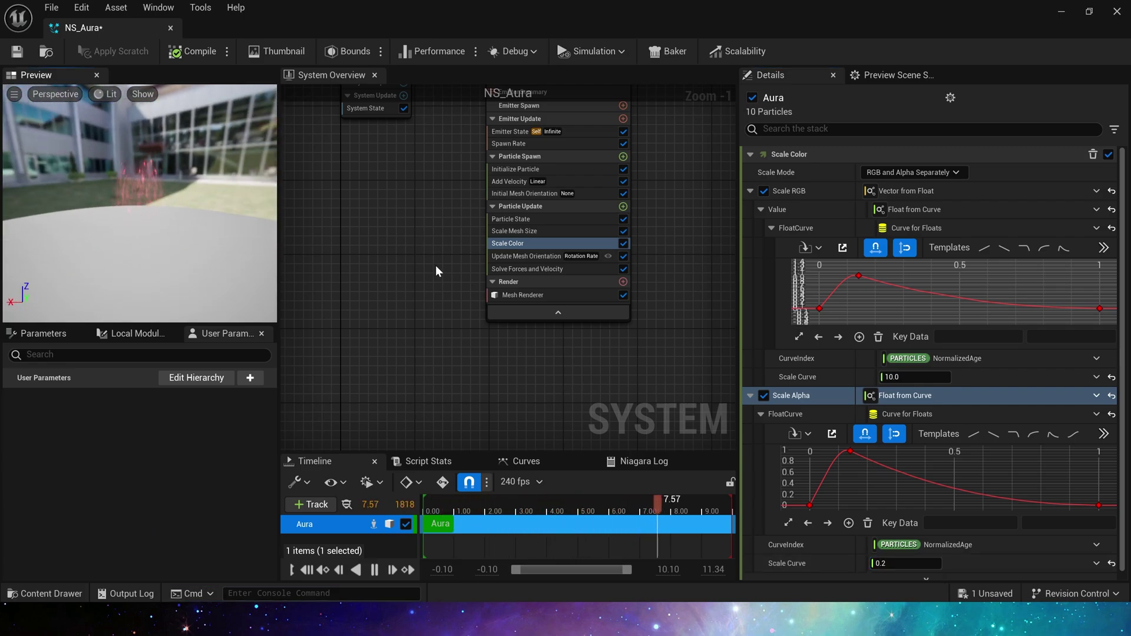
# - Add a Dynamic Material Parameters module to Particle Update and enable Write Parameter Index 1
pyautogui.click(623, 206)
pyautogui.write('dy')
pyautogui.click(426, 321)
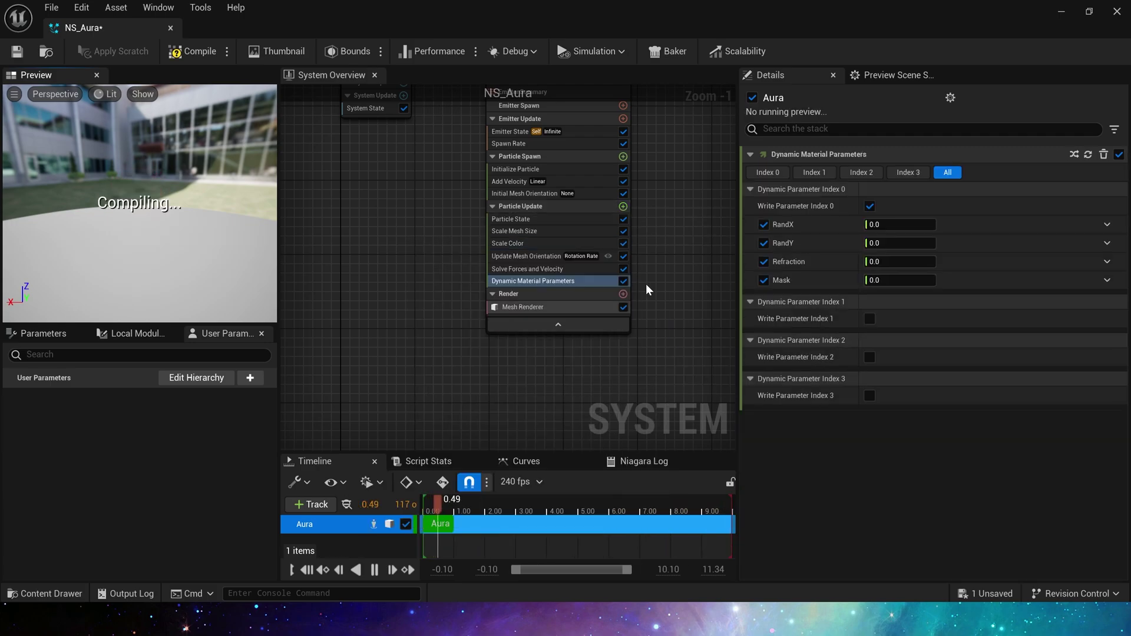
pyautogui.click(870, 319)
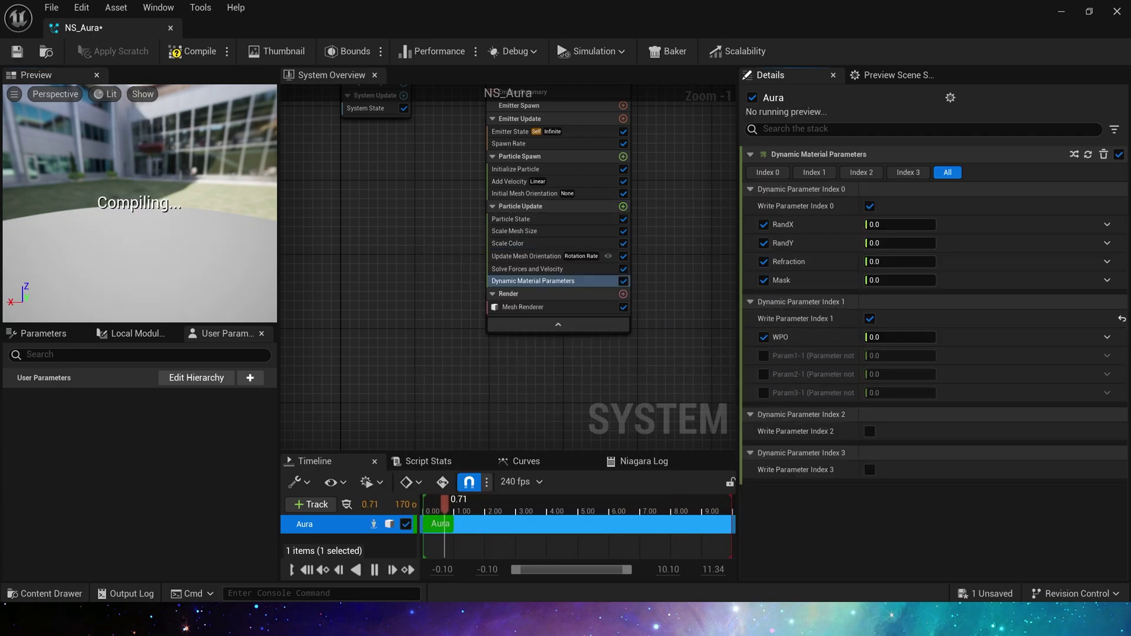
# - Set RandX and RandY to Random Range Float from 0.0 to 1.0 and Refraction to 1.05
pyautogui.click(1107, 225)
pyautogui.click(895, 376)
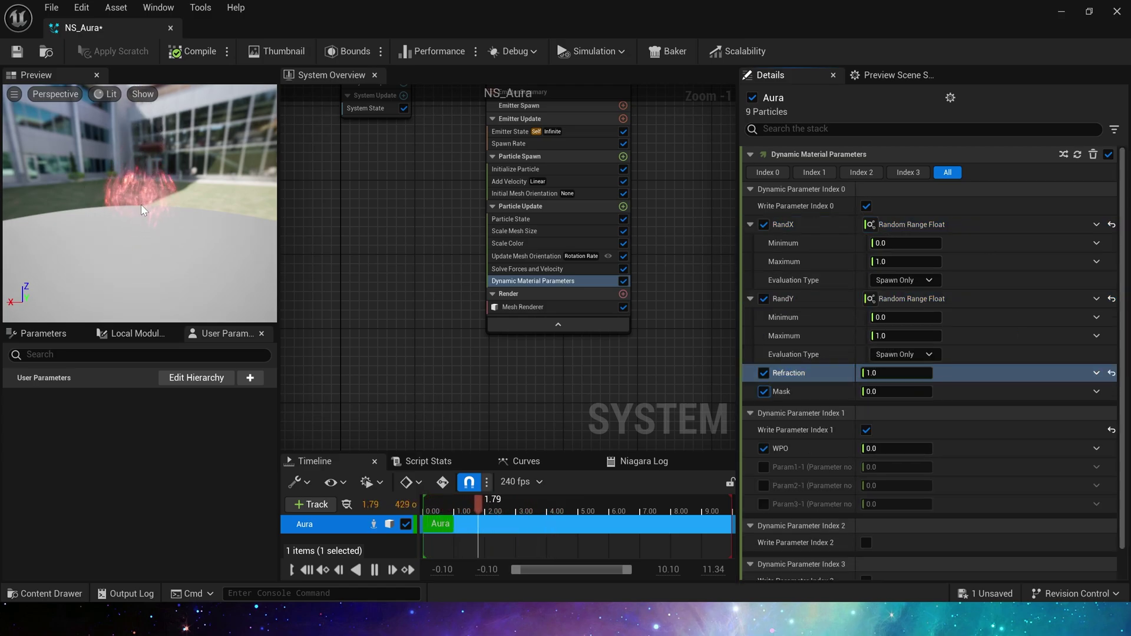
pyautogui.click(896, 373)
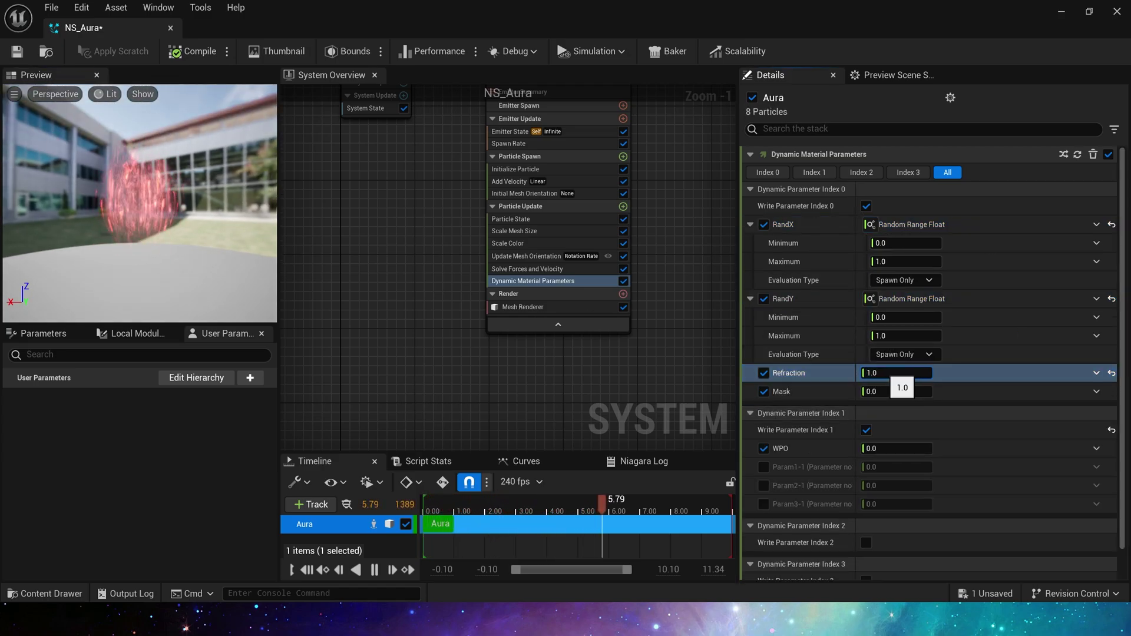
pyautogui.write('5')
pyautogui.press('Return')
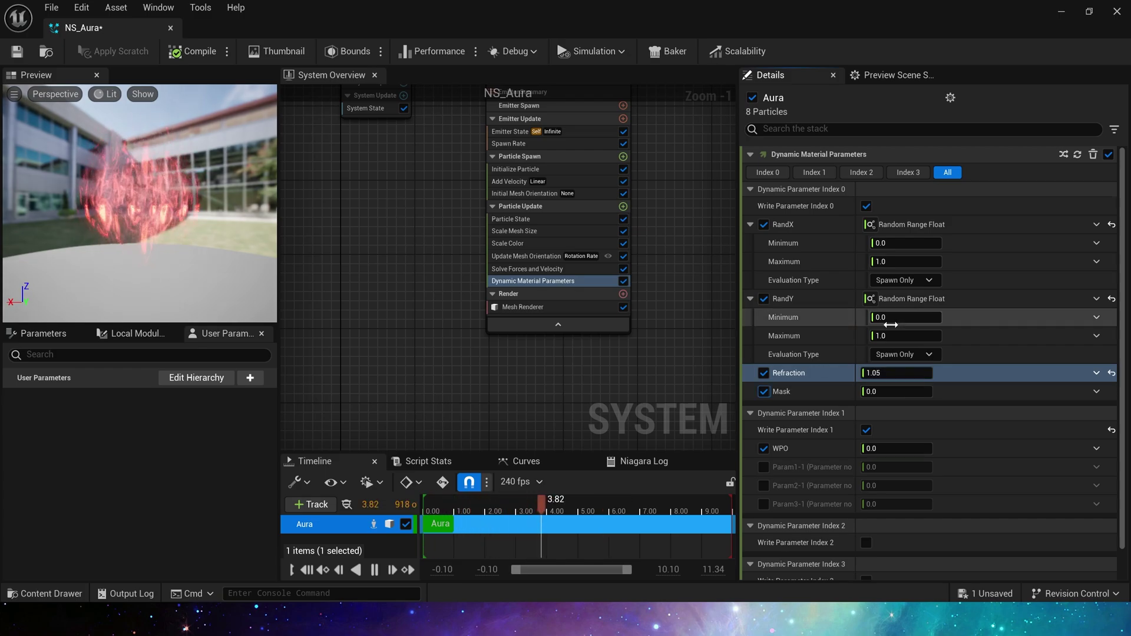
# - Drive Mask with Float from Curve using the linear rising template and set the key at time 0.0 to 0.5
pyautogui.click(1096, 392)
pyautogui.write('cur')
pyautogui.press('Return')
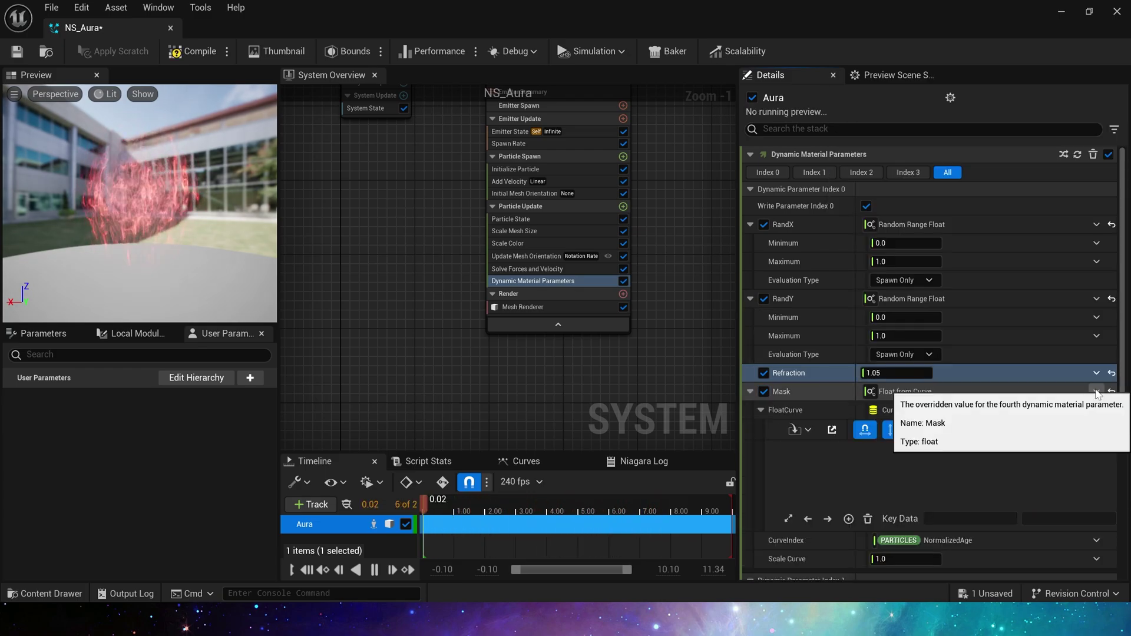
pyautogui.scroll(-4, 959, 291)
pyautogui.click(975, 267)
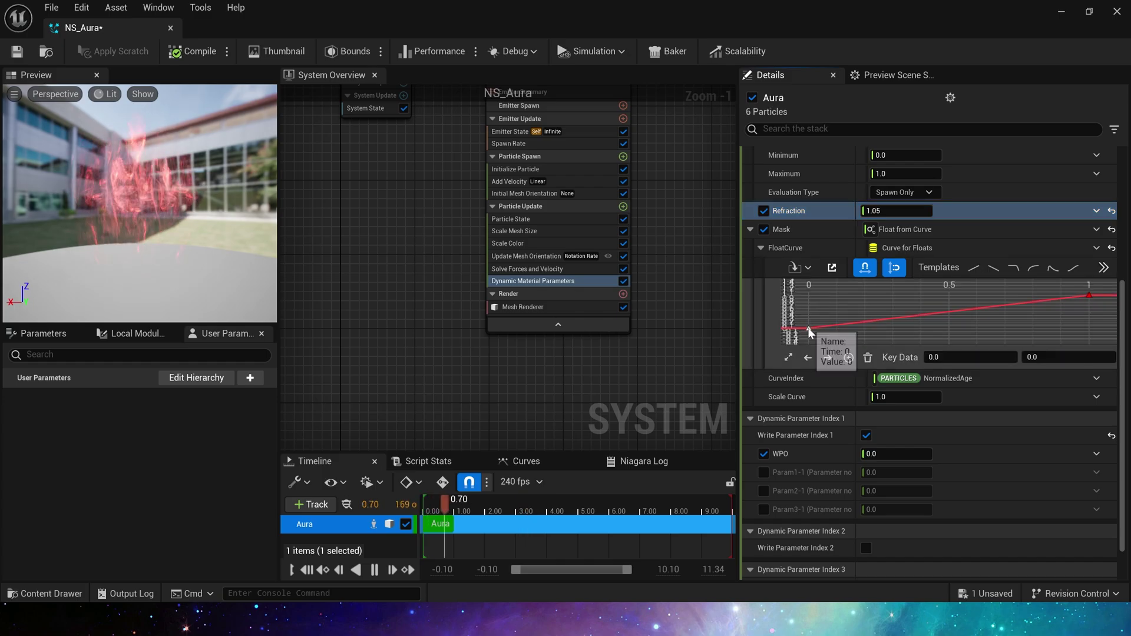
pyautogui.click(1042, 358)
pyautogui.write('0.5')
pyautogui.press('Return')
pyautogui.scroll(-3, 140, 200)
pyautogui.moveTo(139, 200); pyautogui.dragTo(139, 253)
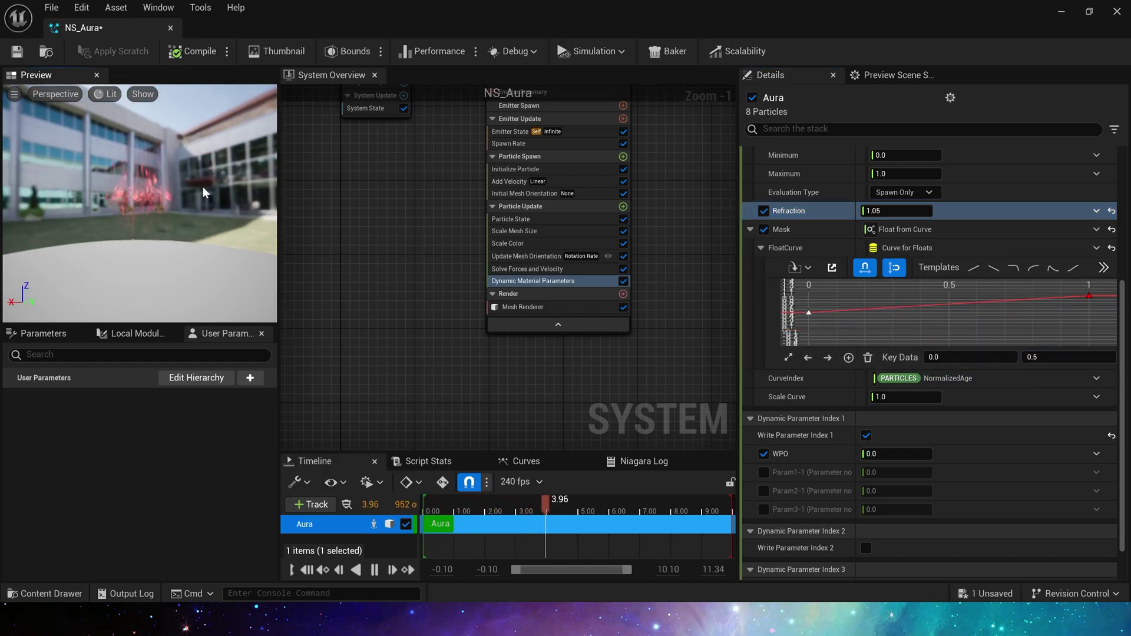
# - Set WPO to Random Range Float with a minimum of 50.0 and maximum of 200.0, and leave the saved system for the level
pyautogui.click(1096, 454)
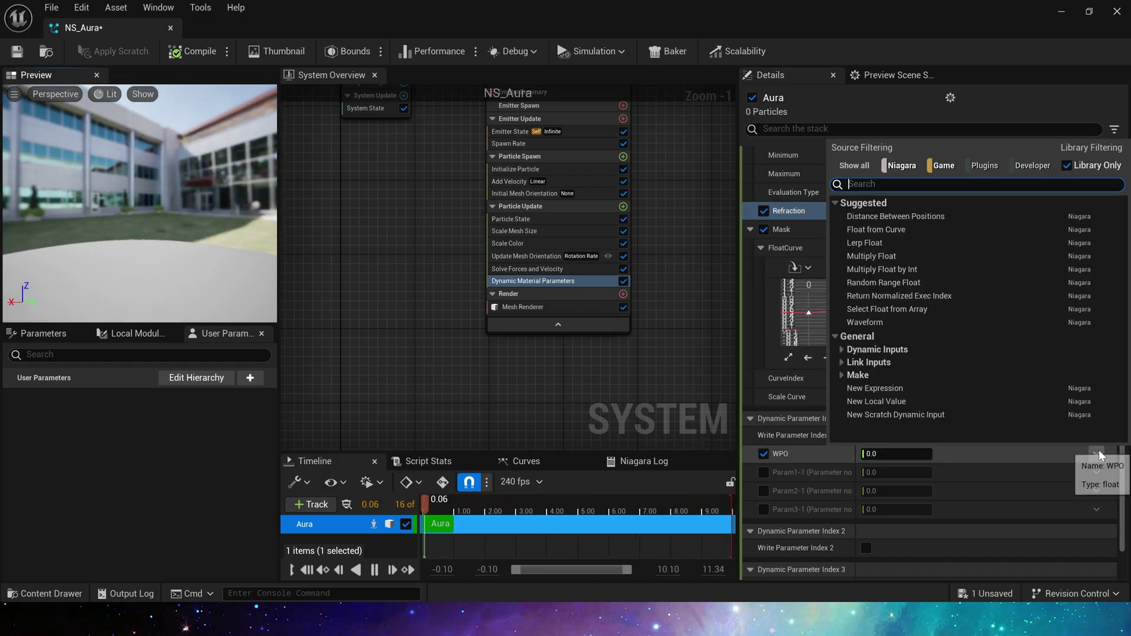
pyautogui.write('rand')
pyautogui.click(871, 217)
pyautogui.click(912, 473)
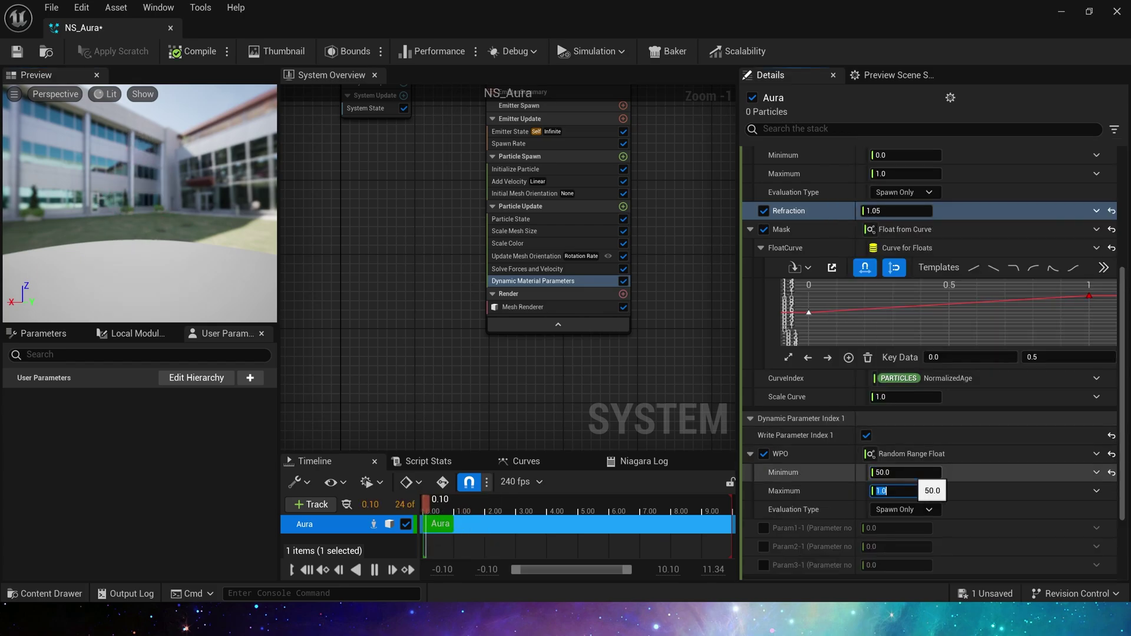
pyautogui.write('200')
pyautogui.press('Return')
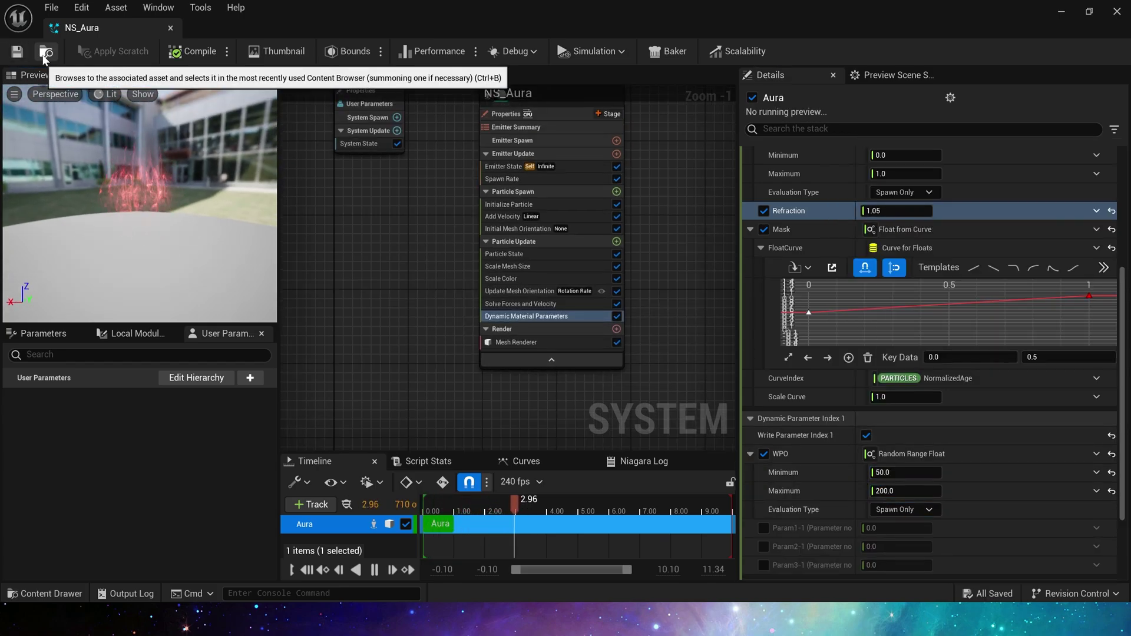
pyautogui.click(1061, 12)
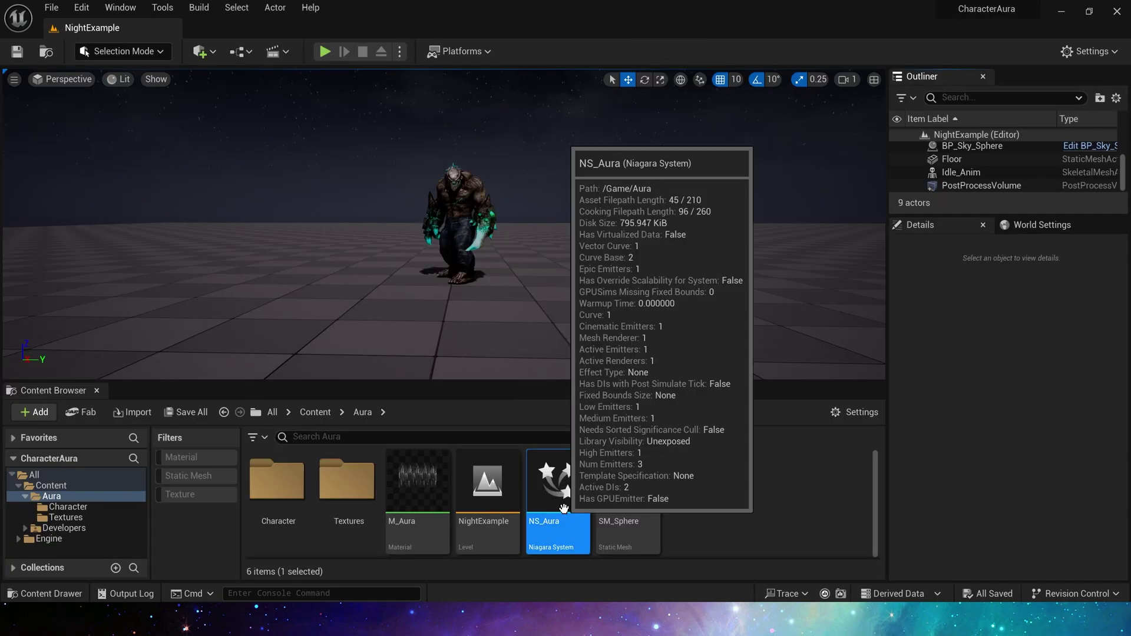
# - Place NS_Aura in the level attached to Idle_Anim, reset its location and rotation, and raise it to Z 50.0
pyautogui.click(959, 186)
pyautogui.moveTo(966, 186); pyautogui.dragTo(960, 172)
pyautogui.click(986, 361)
pyautogui.click(1109, 395)
pyautogui.click(1108, 413)
pyautogui.moveTo(460, 243); pyautogui.dragTo(460, 220)
pyautogui.click(619, 217)
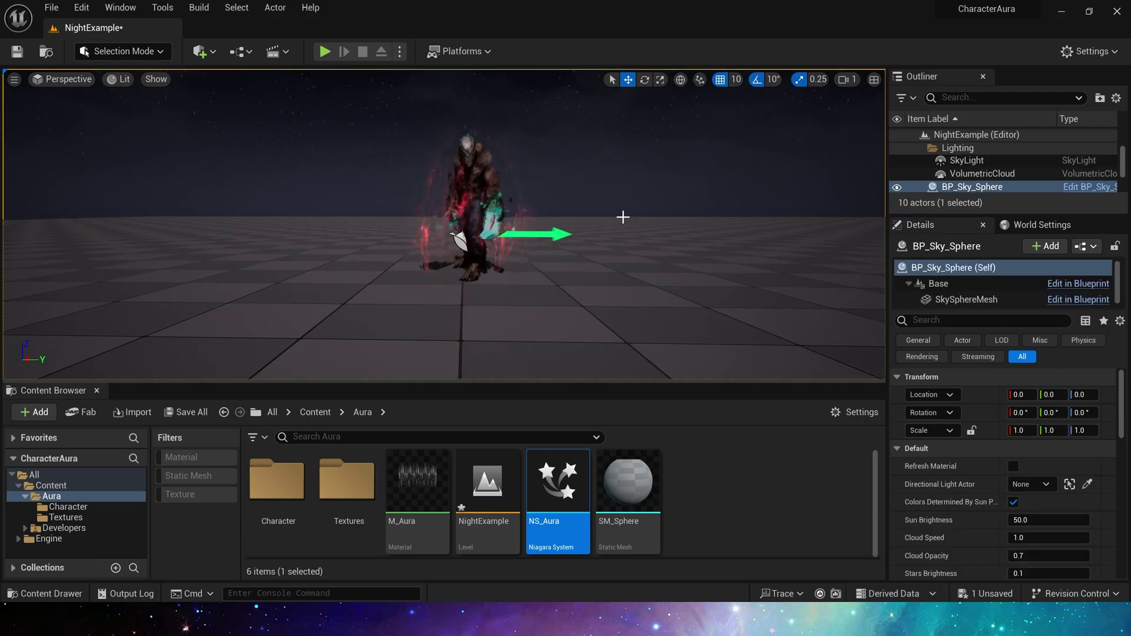
# - Set Refraction to 1.01 in the Aura emitter's Dynamic Material Parameters, save the system and check the aura on the character
pyautogui.click(482, 269)
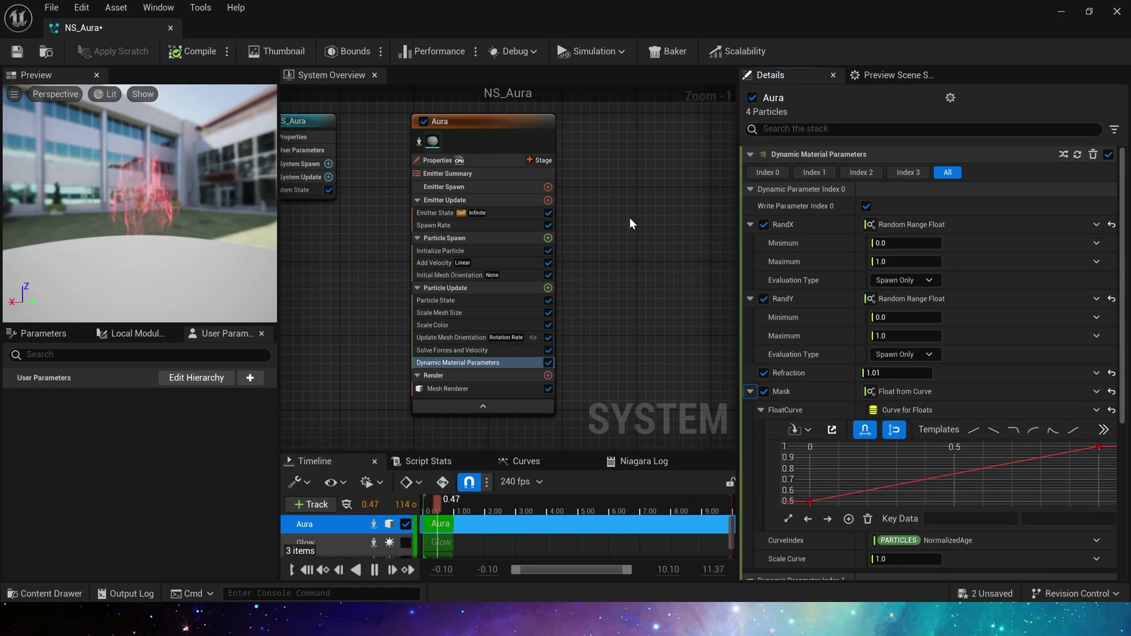
pyautogui.hotkey('ctrl', 's')
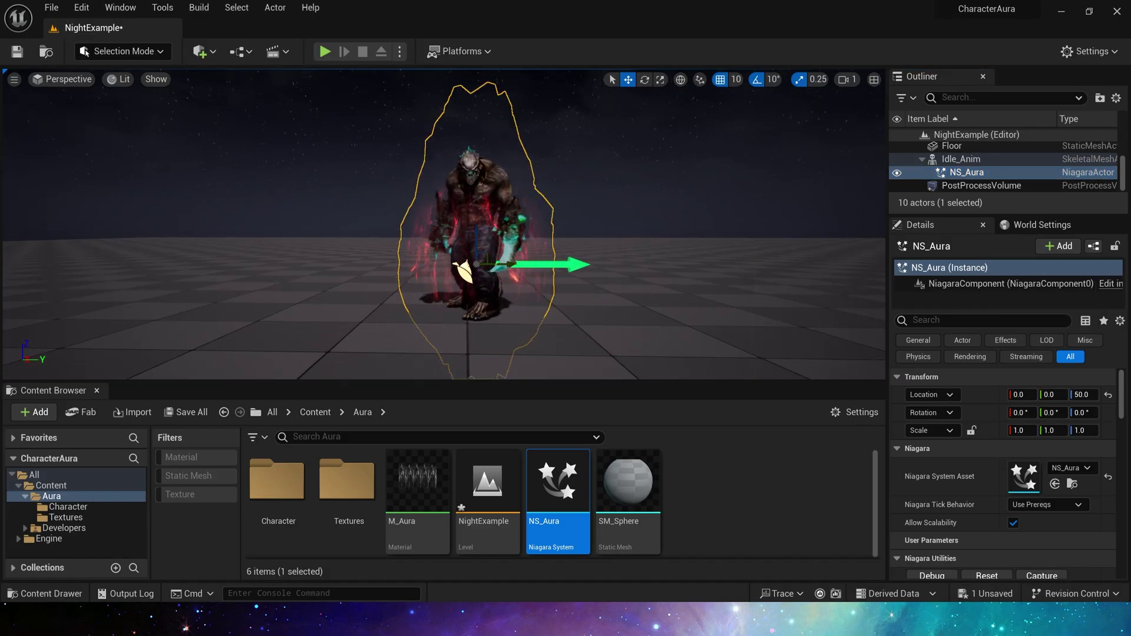
pyautogui.scroll(-4, 445, 225)
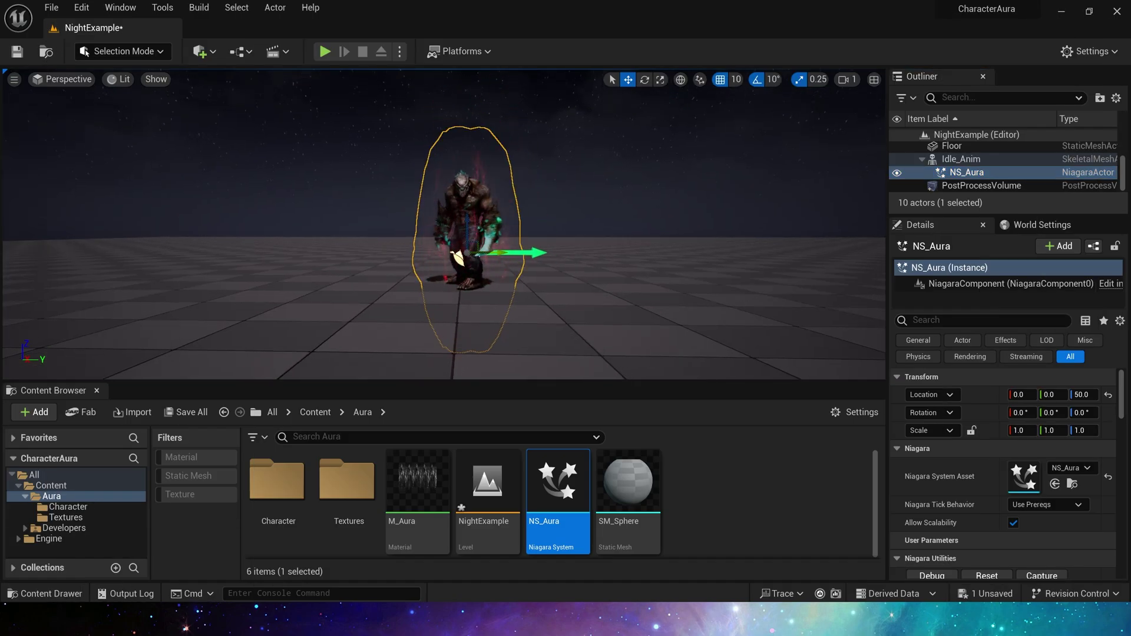
pyautogui.click(591, 273)
pyautogui.click(464, 242)
pyautogui.click(601, 186)
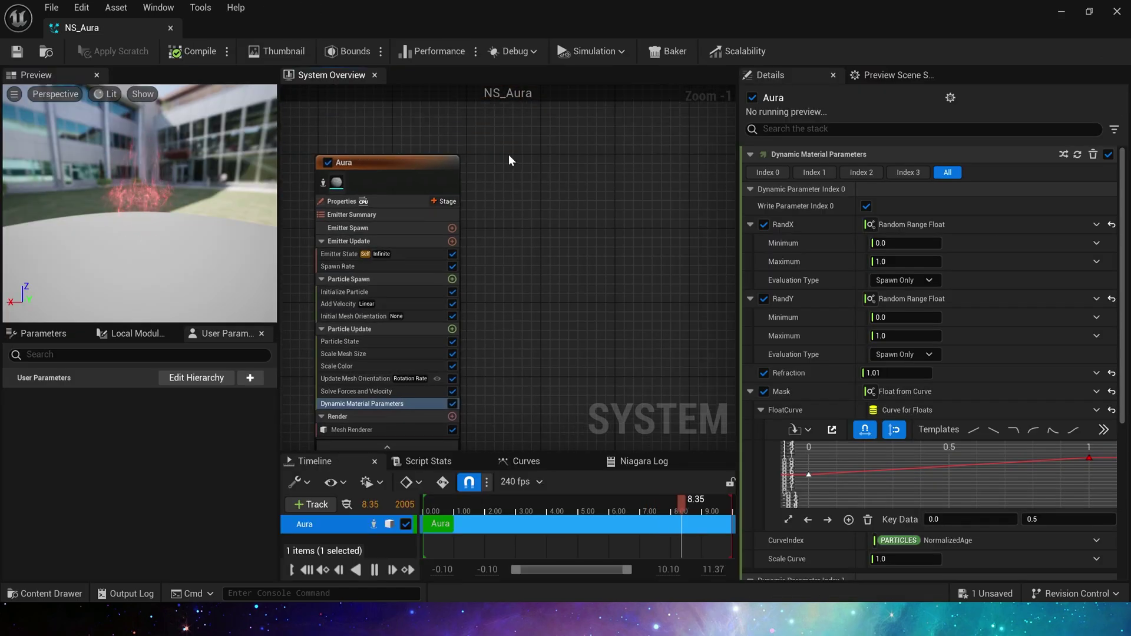
# - Add an empty emitter to NS_Aura and name it Glow
pyautogui.rightClick(508, 156)
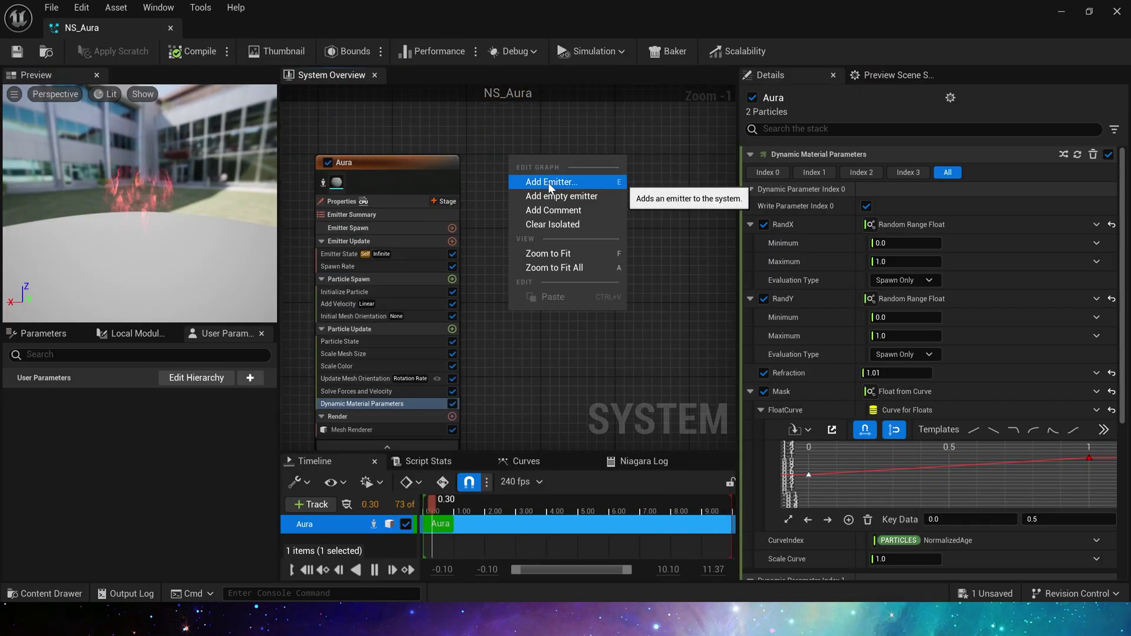
pyautogui.click(548, 183)
pyautogui.doubleClick(631, 414)
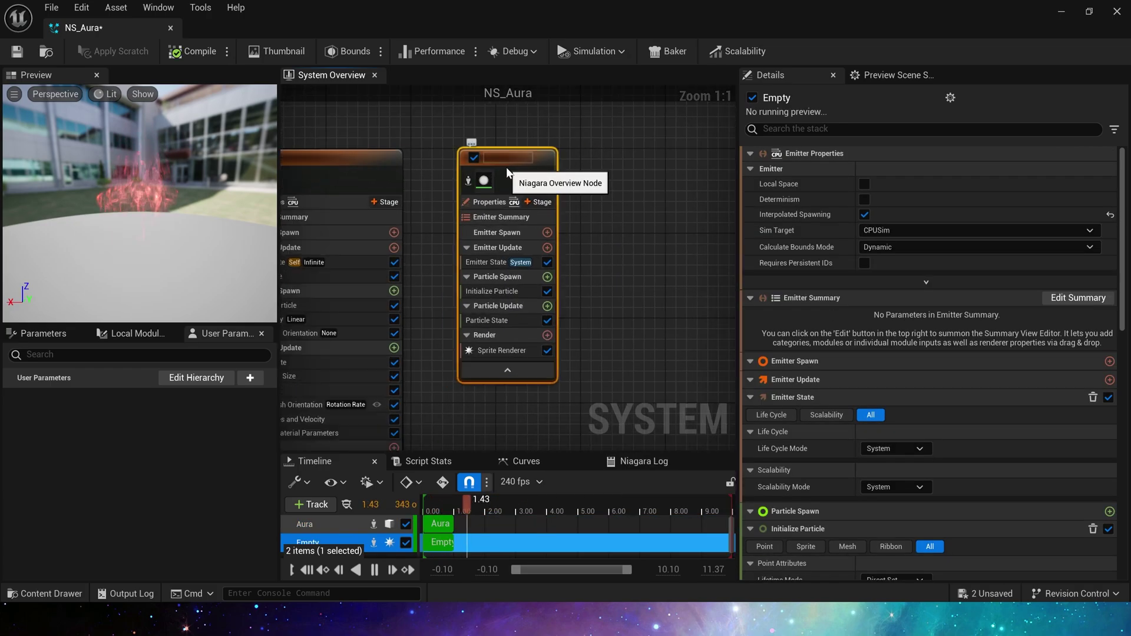
pyautogui.write('Glow')
pyautogui.press('Return')
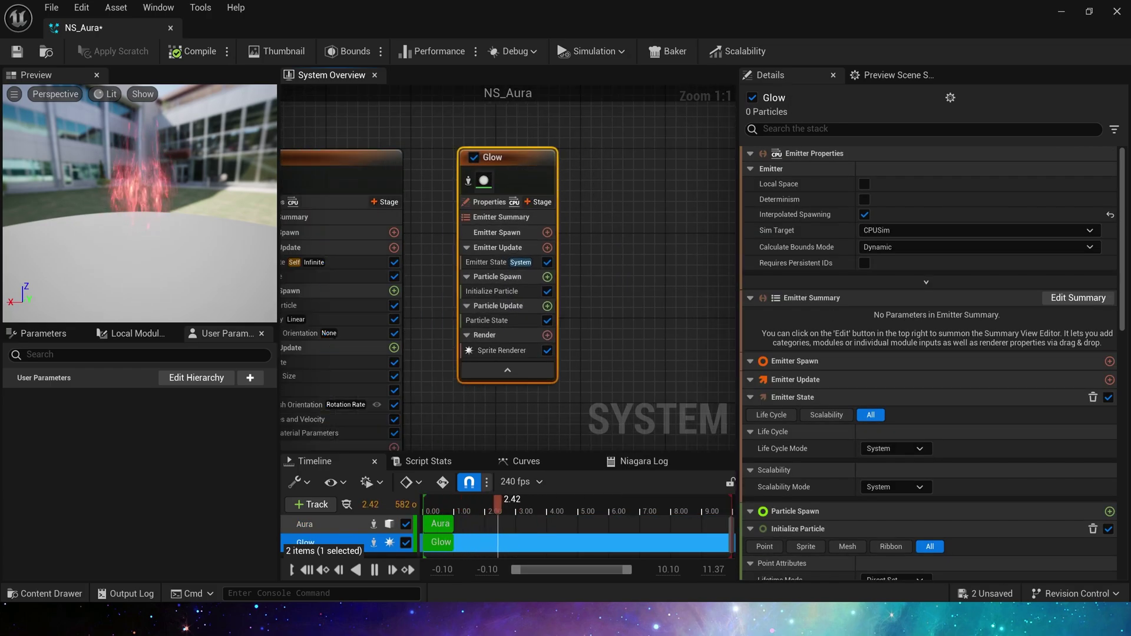
# - Set Glow's Emitter State Life Cycle Mode to Self and add a Spawn Rate module with a SpawnRate of 5.0
pyautogui.click(489, 351)
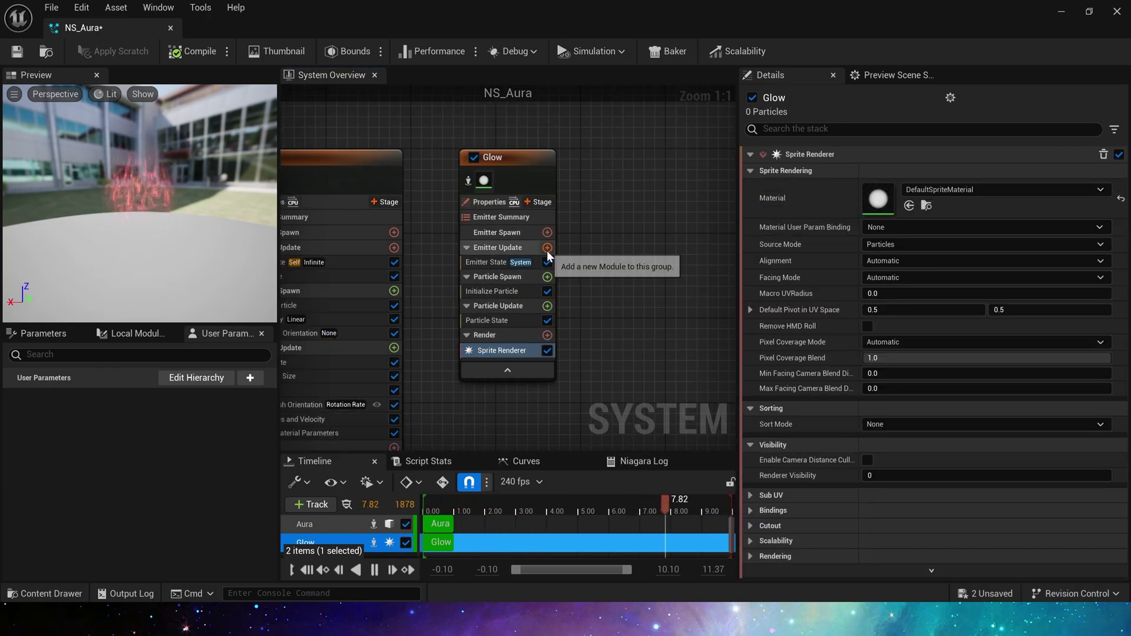
pyautogui.click(488, 262)
pyautogui.click(896, 207)
pyautogui.click(891, 235)
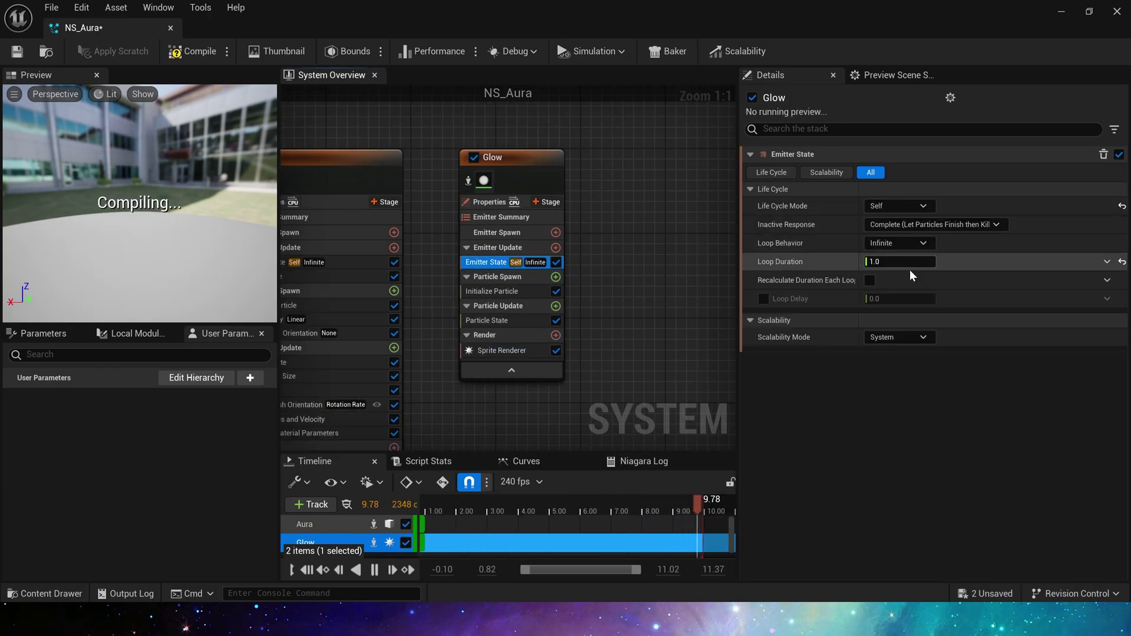
pyautogui.click(556, 248)
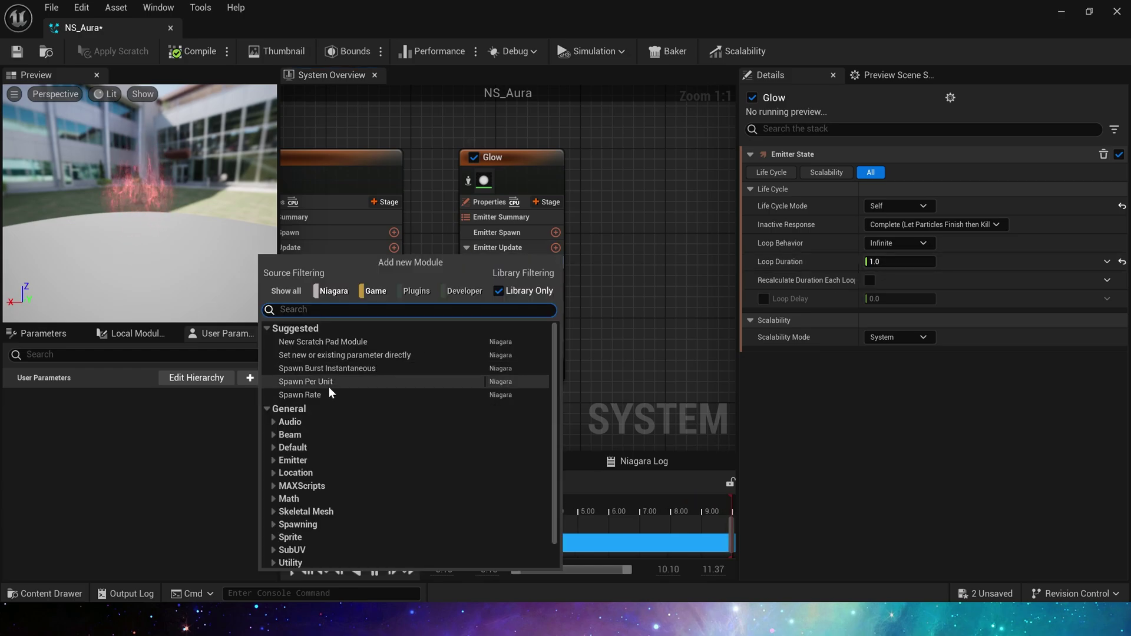
pyautogui.click(328, 386)
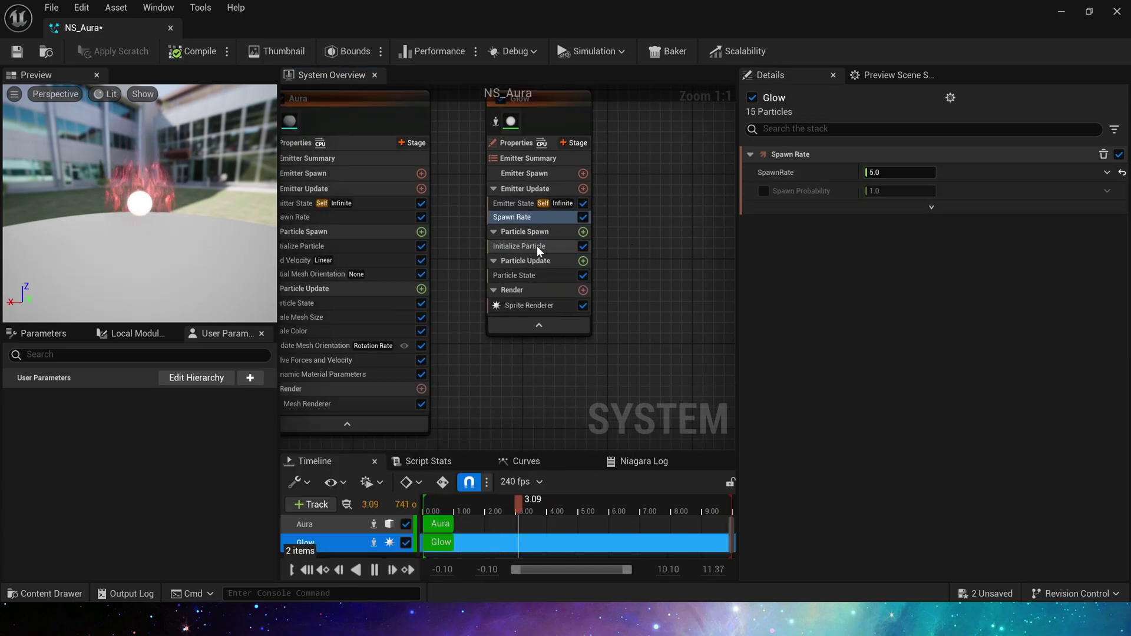
# - In Glow's Initialize Particle, set a Random lifetime from 0.8 to 1.2 and a Direct Set red color (R 1.0, G 0.0, B 0.0)
pyautogui.click(536, 246)
pyautogui.click(898, 205)
pyautogui.click(898, 240)
pyautogui.click(907, 225)
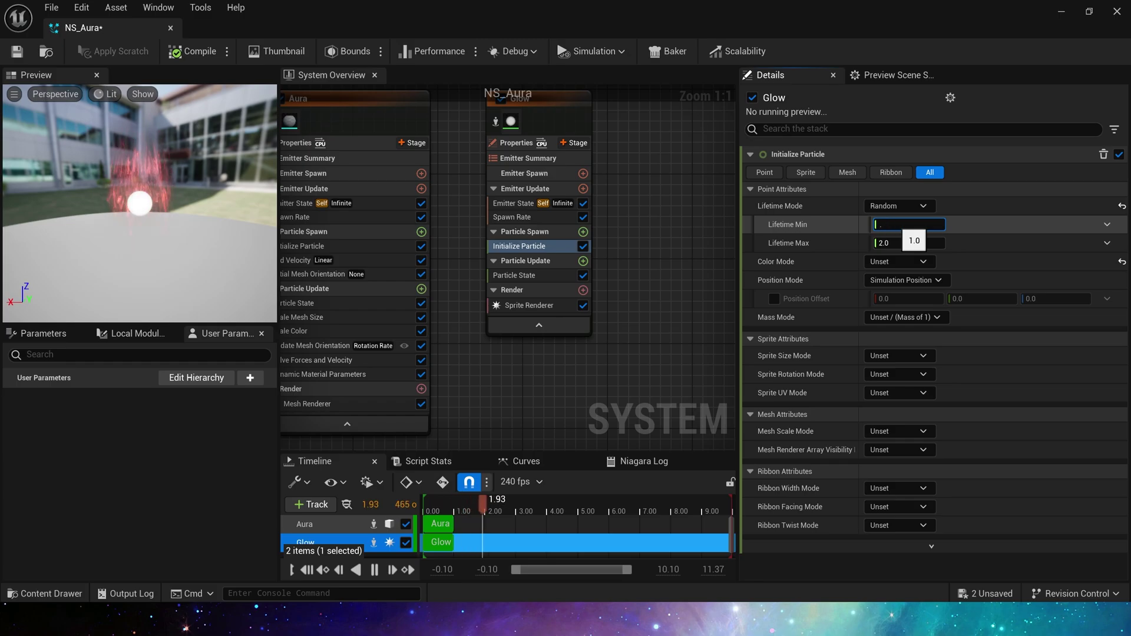
pyautogui.click(919, 244)
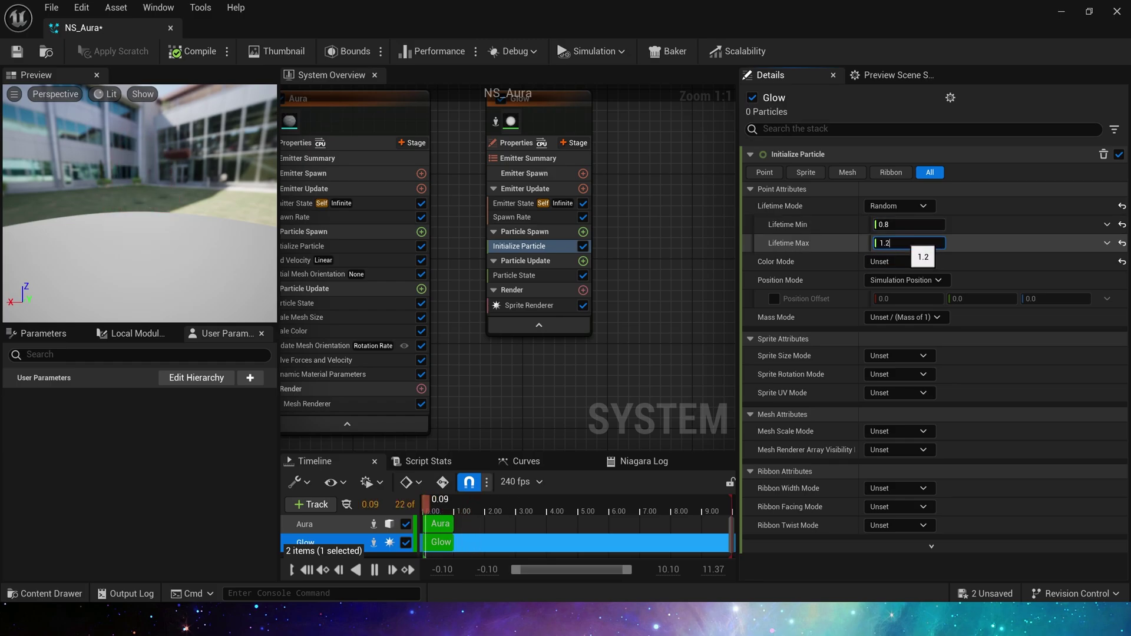
pyautogui.click(899, 262)
pyautogui.click(919, 295)
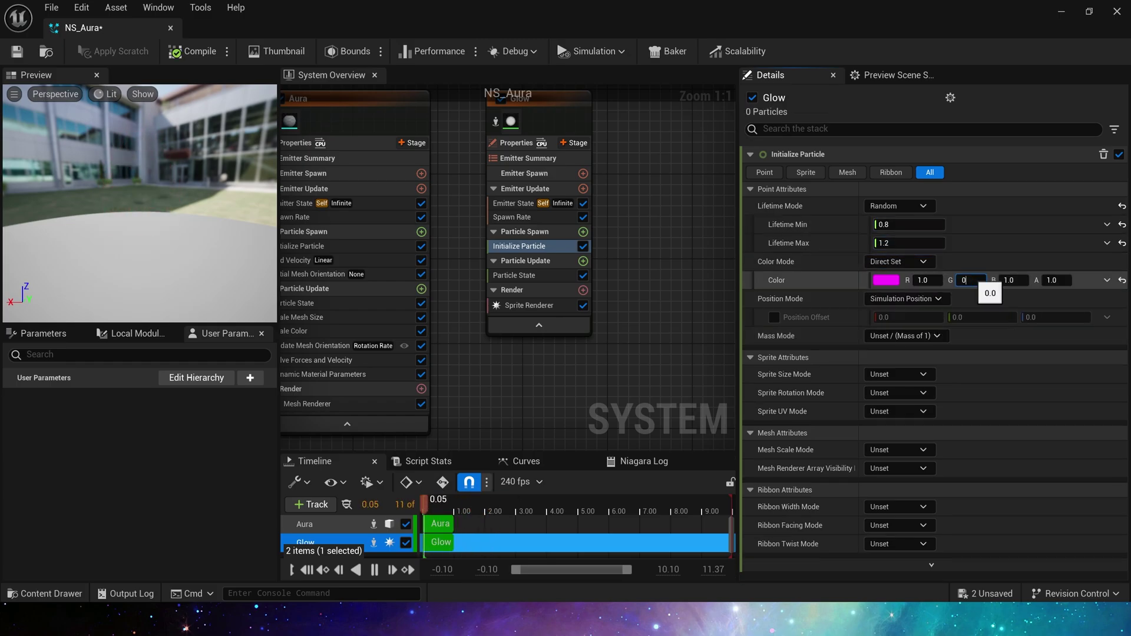
pyautogui.press('Return')
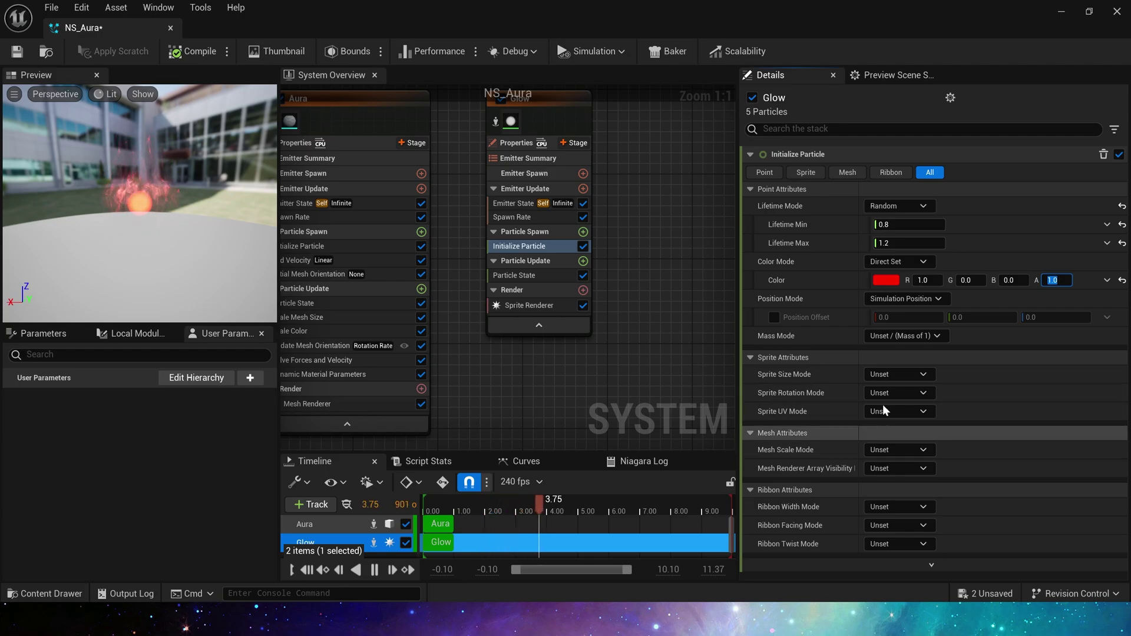
# - Set Glow's Sprite Size Mode to Random Non-Uniform with a minimum of 30 and a maximum of 50
pyautogui.click(899, 374)
pyautogui.click(916, 454)
pyautogui.click(899, 393)
pyautogui.write('30')
pyautogui.write('50')
pyautogui.press('Return')
# - Add an Add Velocity module to Glow's Particle Spawn and resolve its dependency with SolveForcesAndVelocity
pyautogui.click(583, 232)
pyautogui.write('add')
pyautogui.press('Return')
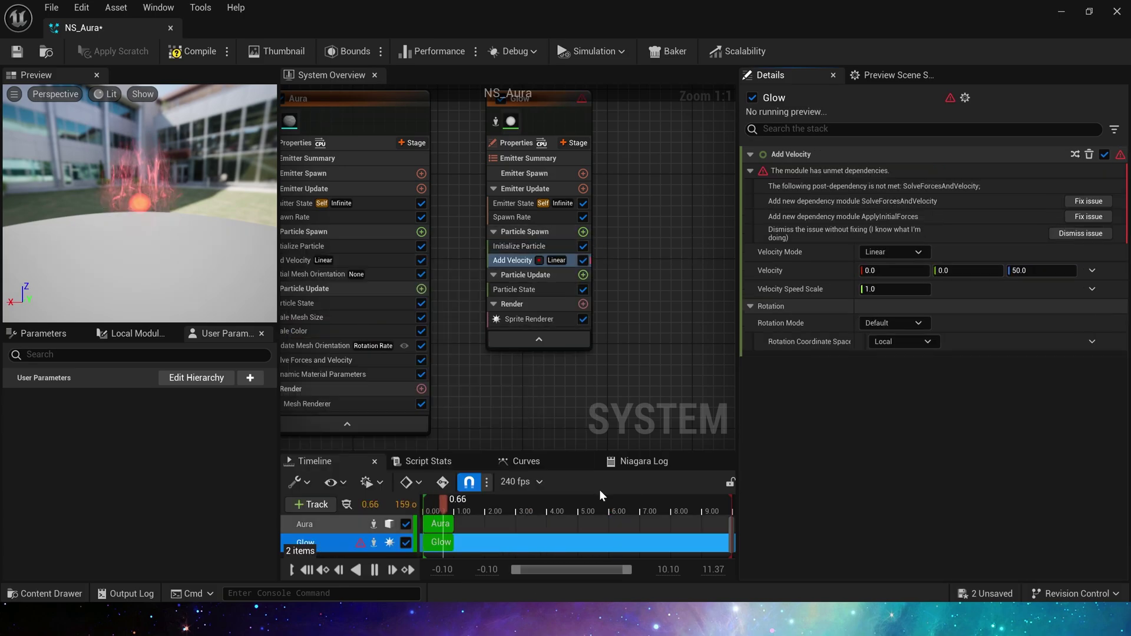
# - Add a Shape Location module to Glow's Particle Spawn using a Cylinder with height 10.0 and radius 20.0
pyautogui.click(583, 232)
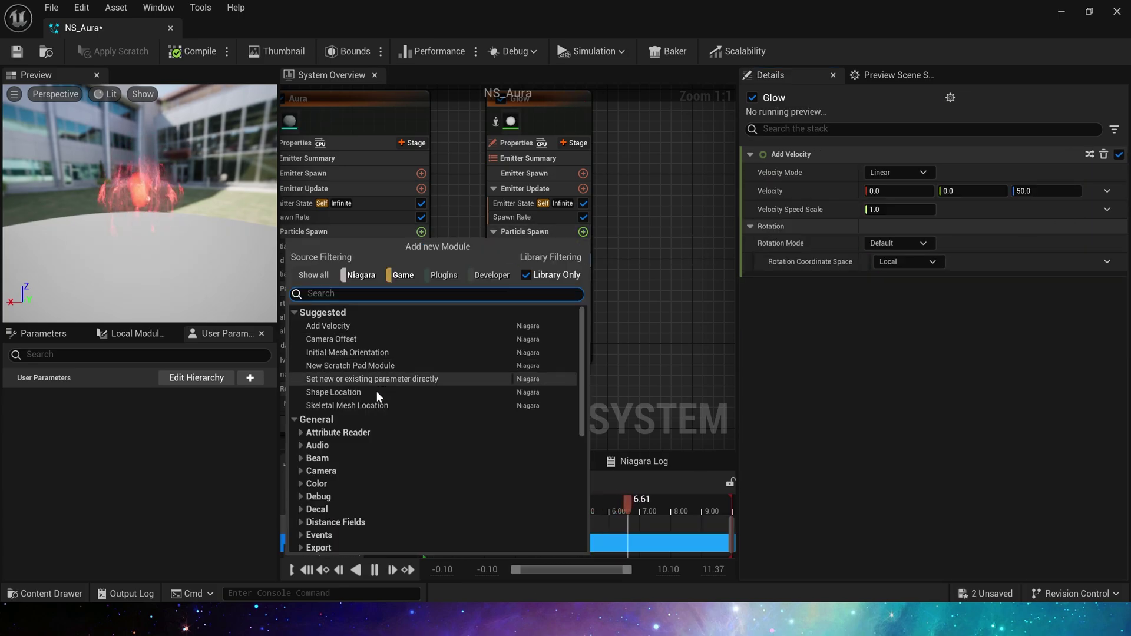
pyautogui.click(330, 395)
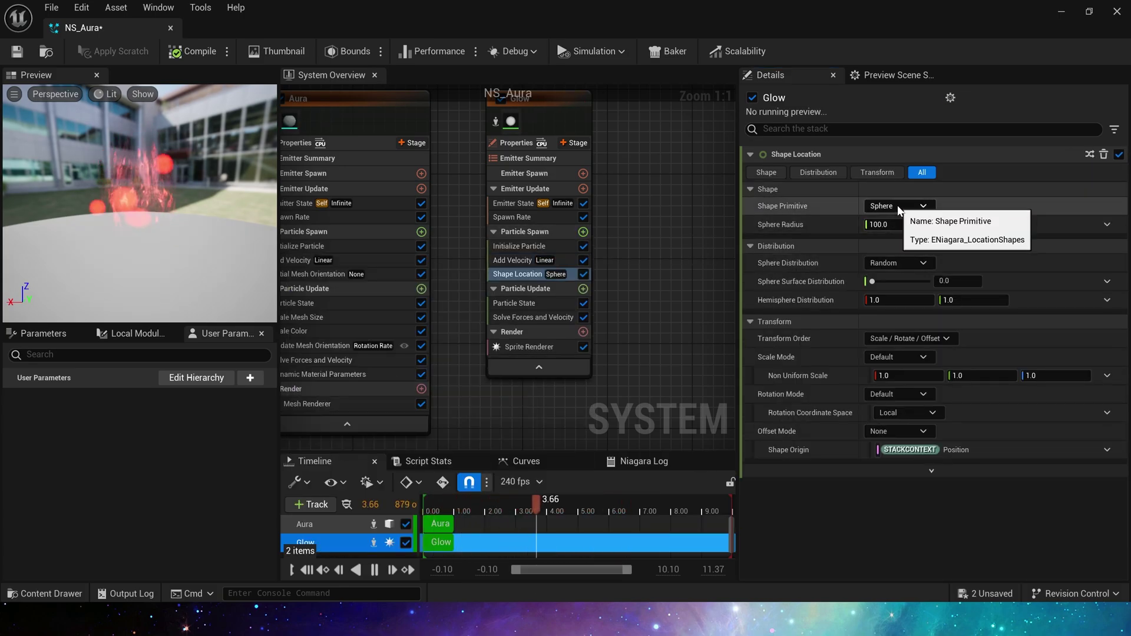
pyautogui.click(899, 206)
pyautogui.click(900, 238)
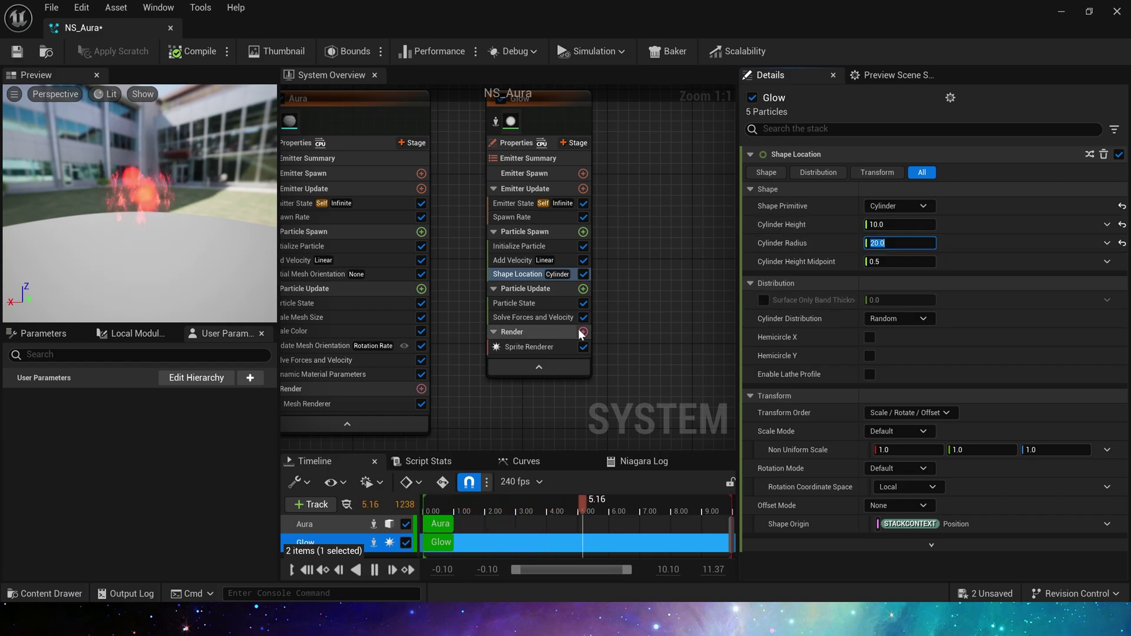
# - Add a Scale Sprite Size module to Glow's Particle Update and set its mode to Non-Uniform Curve
pyautogui.click(583, 289)
pyautogui.write('scale')
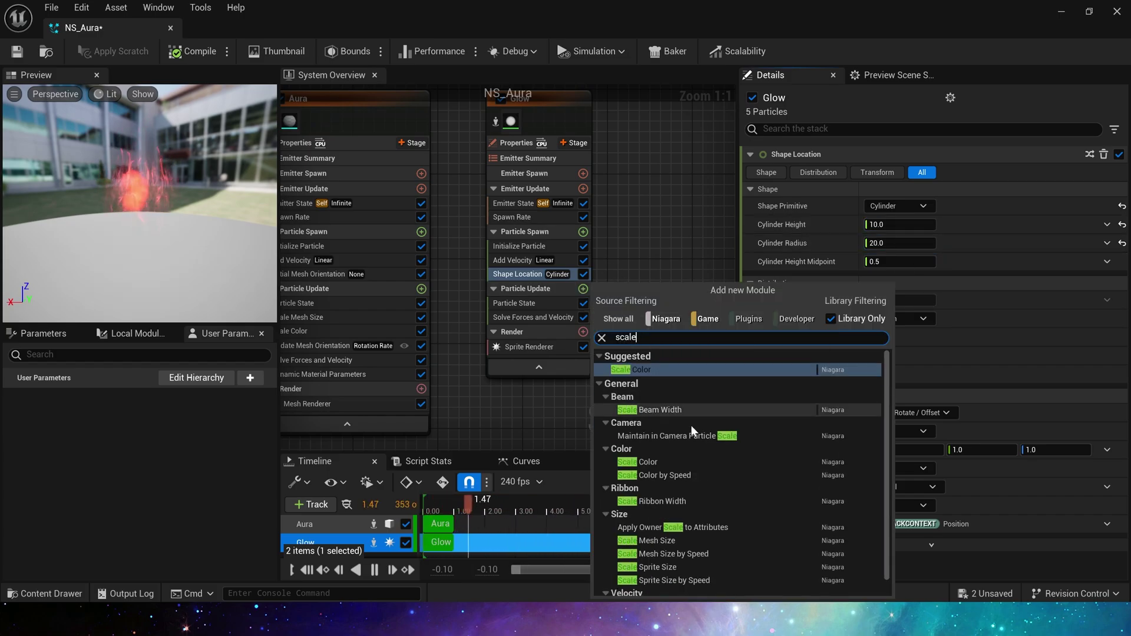
pyautogui.scroll(-1, 683, 471)
pyautogui.click(654, 550)
pyautogui.click(904, 173)
pyautogui.click(914, 235)
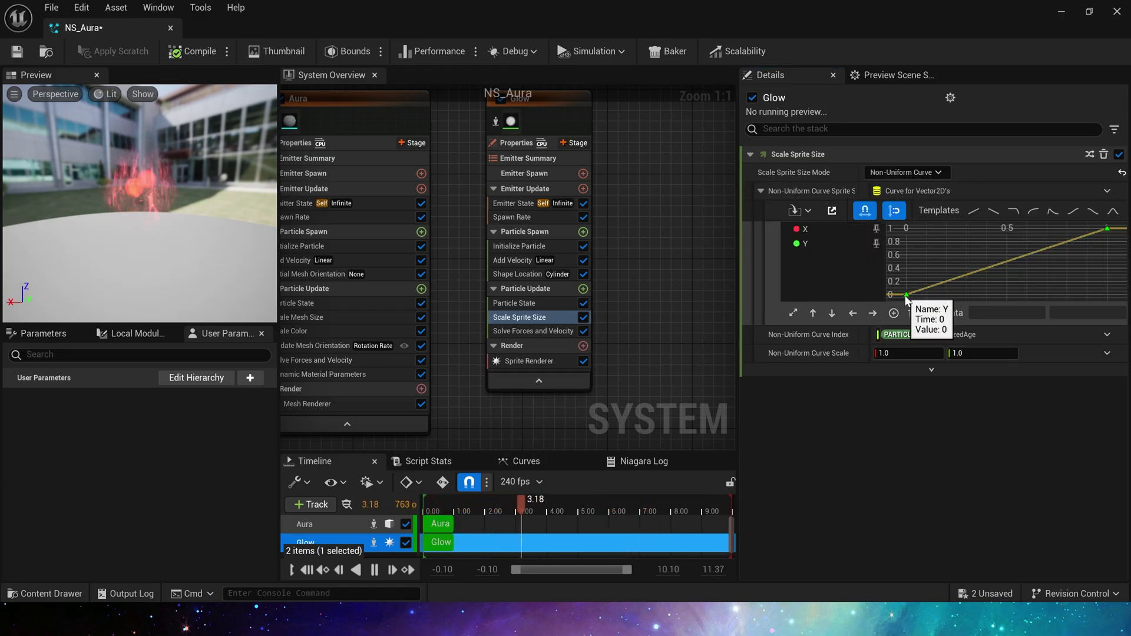
# - Set the X sprite size curve to 1 at time 0.0 and 5 at time 1.0
pyautogui.click(913, 287)
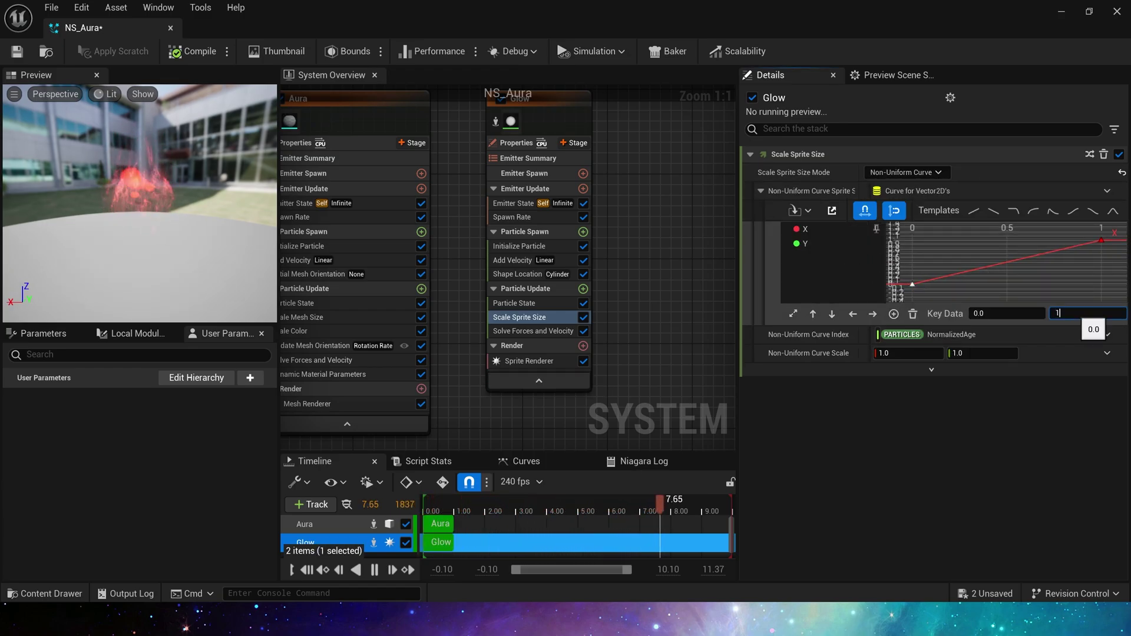
pyautogui.press('Tab')
pyautogui.click(1101, 263)
pyautogui.click(1097, 312)
pyautogui.write('10')
pyautogui.press('Tab')
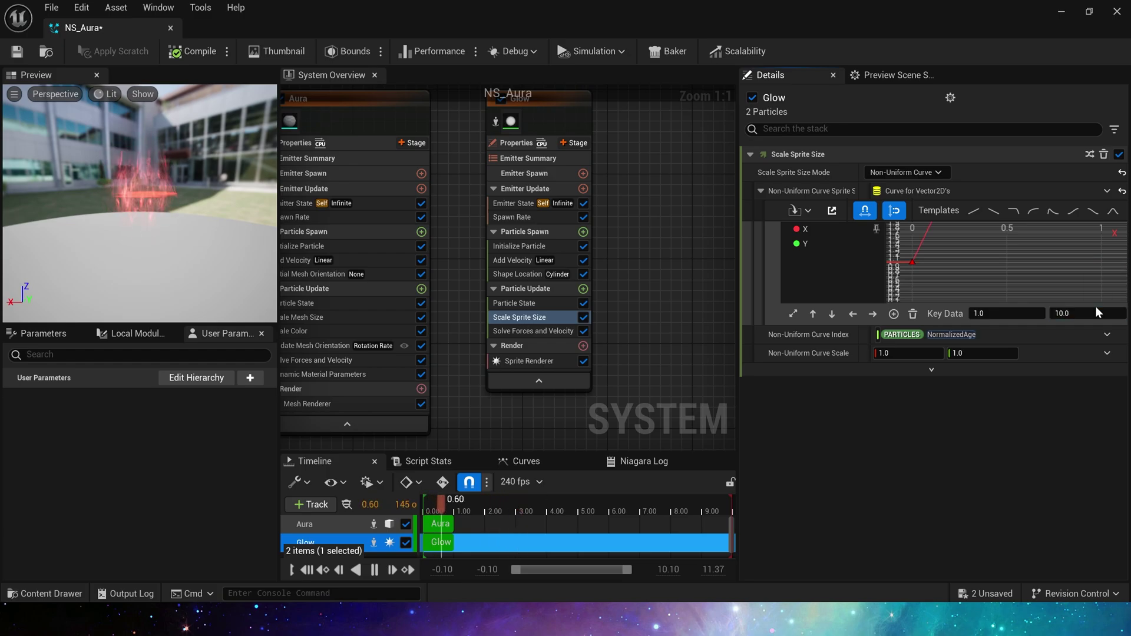
pyautogui.click(796, 316)
pyautogui.click(1071, 310)
pyautogui.write('5')
pyautogui.press('Return')
# - Set the Y sprite size curve to 2 at time 0.0 and 10 at time 1.0, and save the system
pyautogui.click(877, 231)
pyautogui.click(877, 244)
pyautogui.click(913, 285)
pyautogui.click(1071, 314)
pyautogui.write('2')
pyautogui.press('Tab')
pyautogui.click(1101, 241)
pyautogui.click(794, 314)
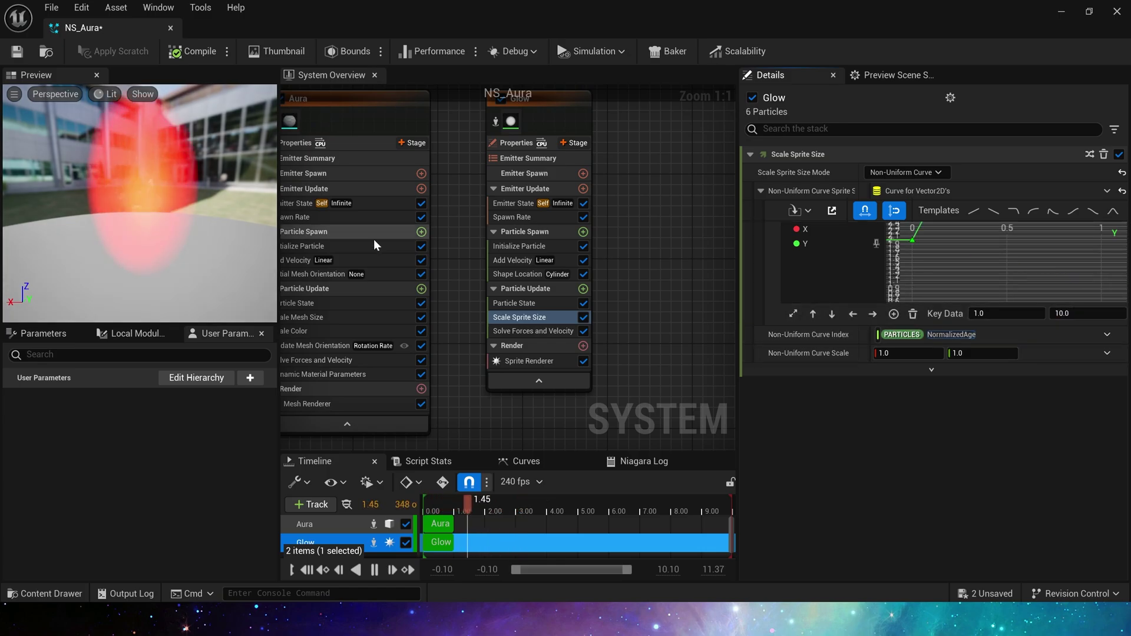
pyautogui.hotkey('ctrl', 's')
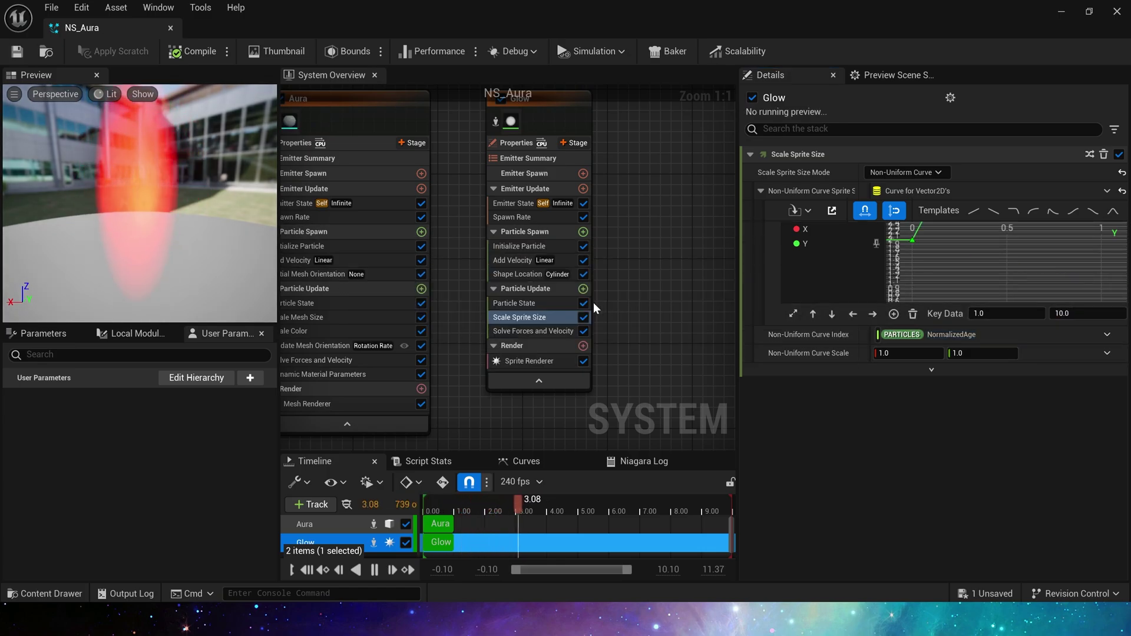
# - Add a Scale Color module to Glow's Particle Update and set Scale Alpha to 0.02
pyautogui.click(583, 290)
pyautogui.write('scal')
pyautogui.click(644, 372)
pyautogui.click(896, 210)
pyautogui.write('0.02')
pyautogui.press('Return')
# - Drive Glow's Scale RGB with Vector from Float and feed its value from a template curve
pyautogui.click(1106, 193)
pyautogui.click(884, 386)
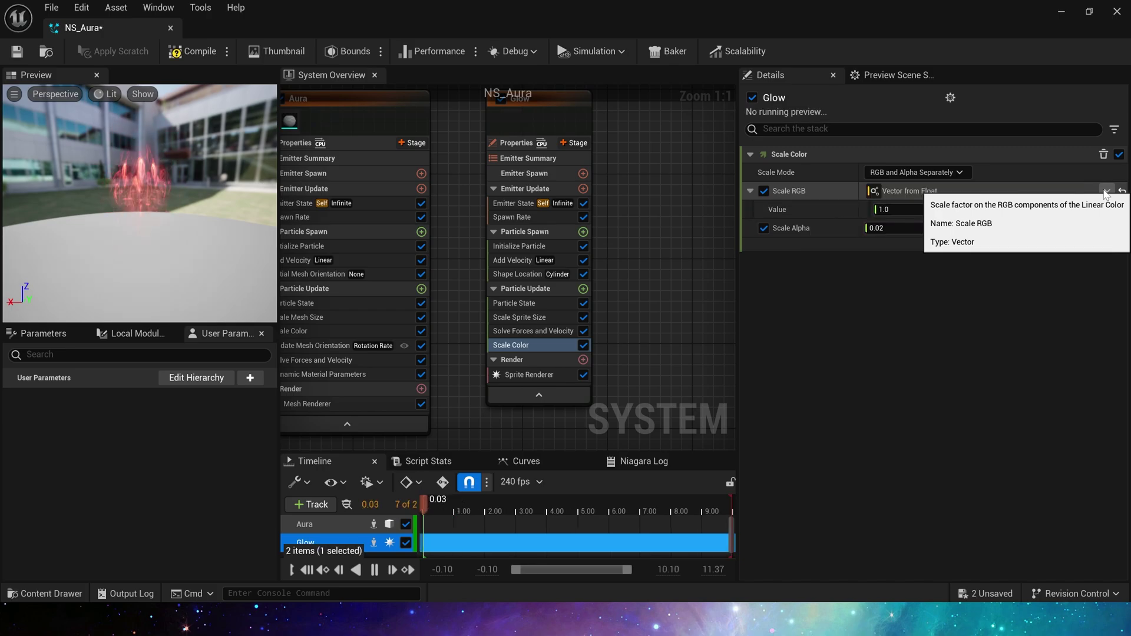
pyautogui.click(1107, 210)
pyautogui.click(869, 309)
pyautogui.click(1067, 250)
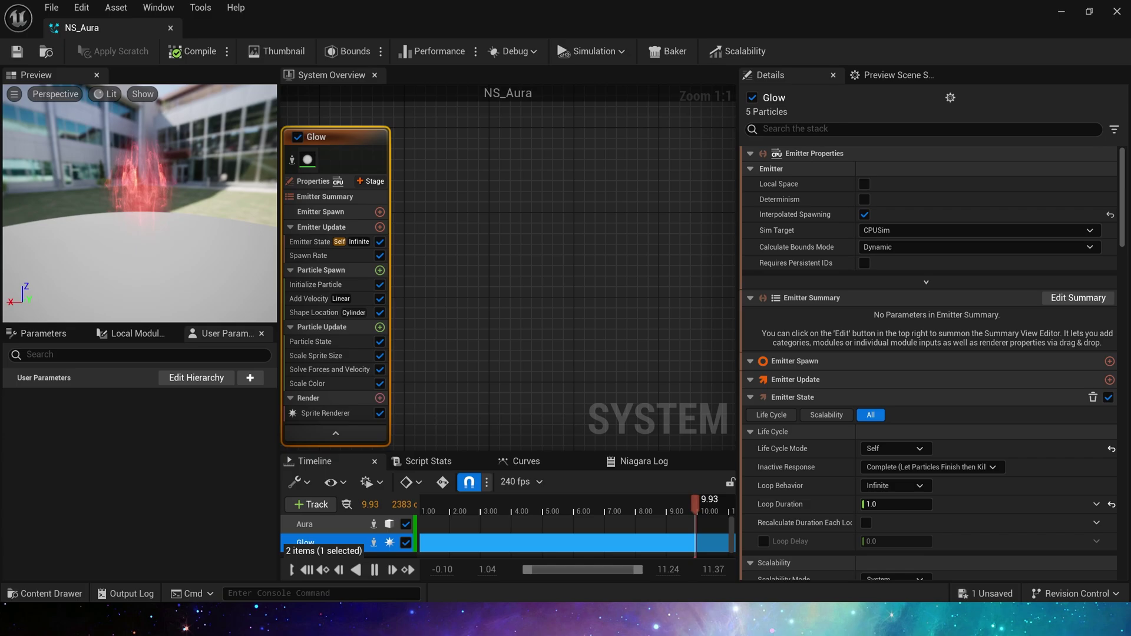
# - Add another empty emitter to NS_Aura and name it Spark
pyautogui.rightClick(447, 152)
pyautogui.click(471, 161)
pyautogui.doubleClick(551, 391)
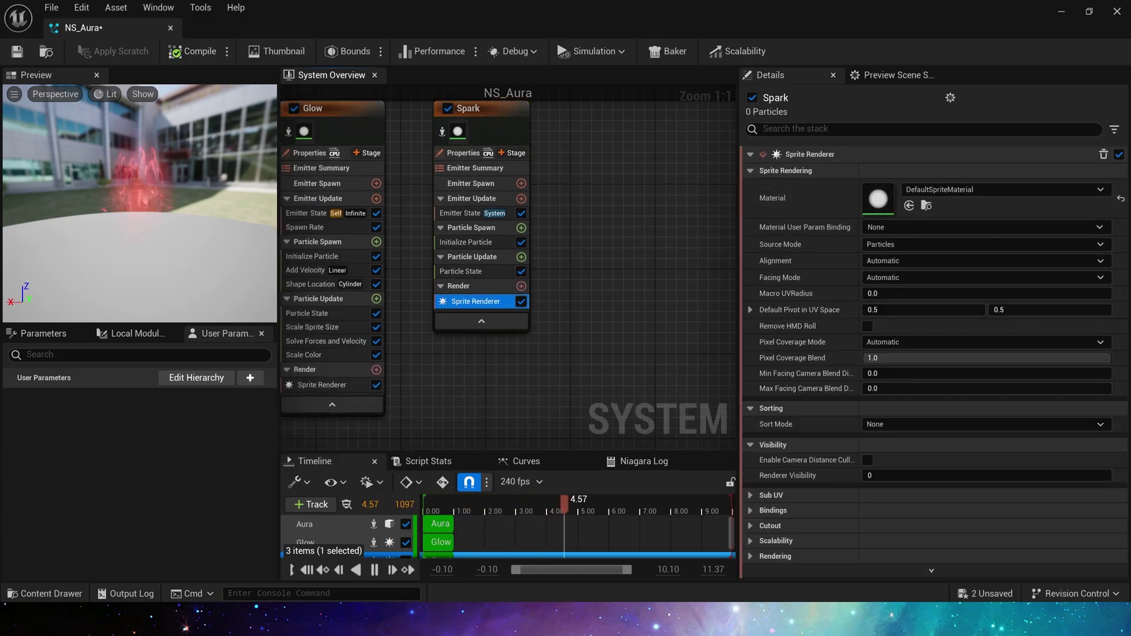
# - Set Spark's Emitter State Life Cycle Mode to Self and add a Spawn Rate module with a SpawnRate of 100
pyautogui.click(460, 214)
pyautogui.click(896, 206)
pyautogui.click(882, 221)
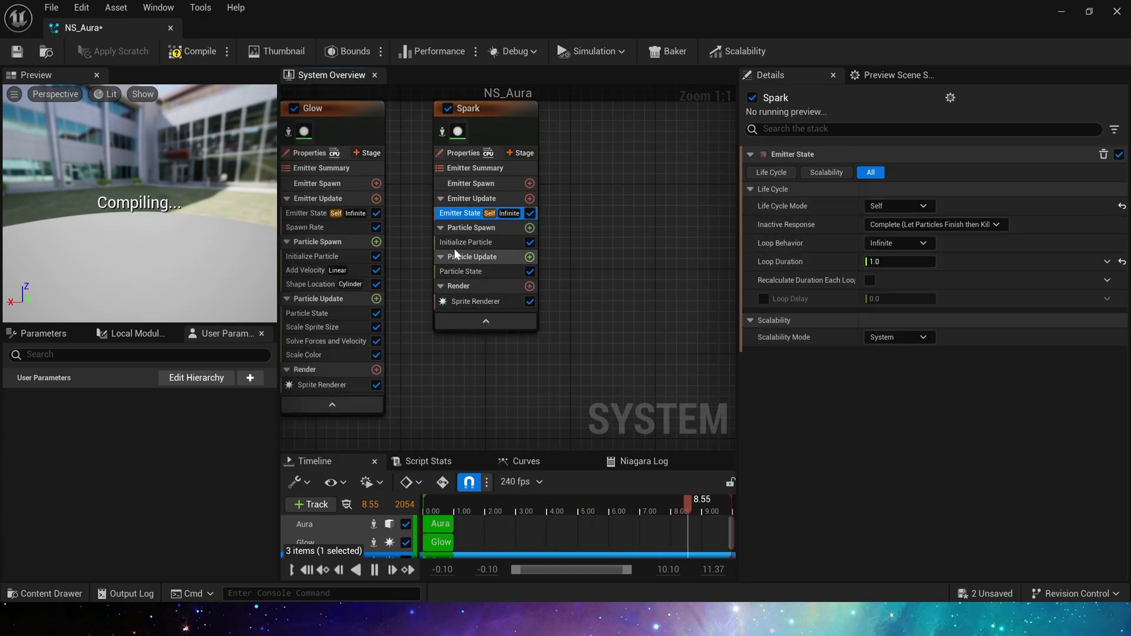
pyautogui.click(529, 199)
pyautogui.click(298, 346)
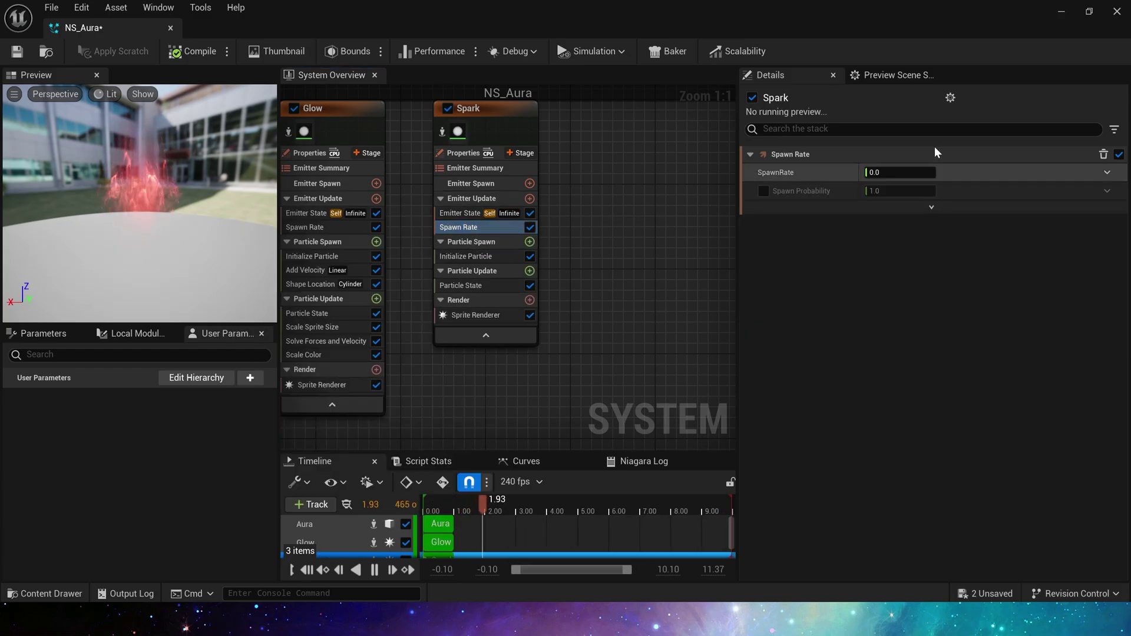
pyautogui.click(918, 172)
pyautogui.write('100')
pyautogui.press('Return')
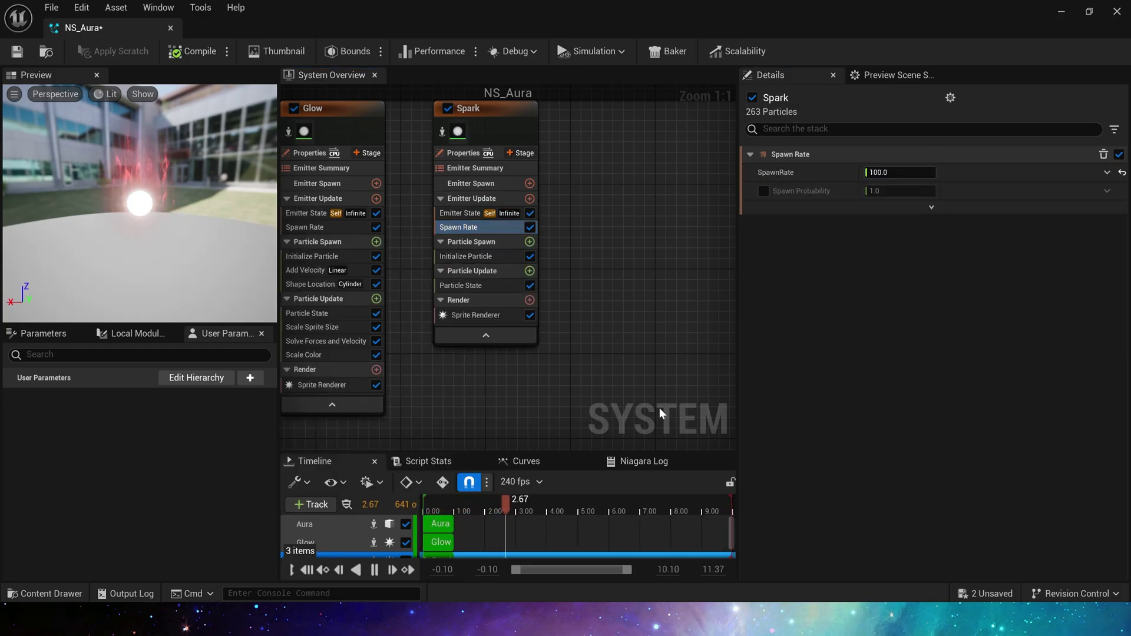
# - Set Lifetime Mode to Random in Spark's Initialize Particle module
pyautogui.click(466, 256)
pyautogui.click(899, 206)
pyautogui.click(896, 233)
# - Give Spark a Direct Set red color (R 1.0, G 0.0, B 0.0) and Random Non-Uniform sprite size from 2.0 to 4.0
pyautogui.click(895, 262)
pyautogui.click(910, 294)
pyautogui.click(923, 280)
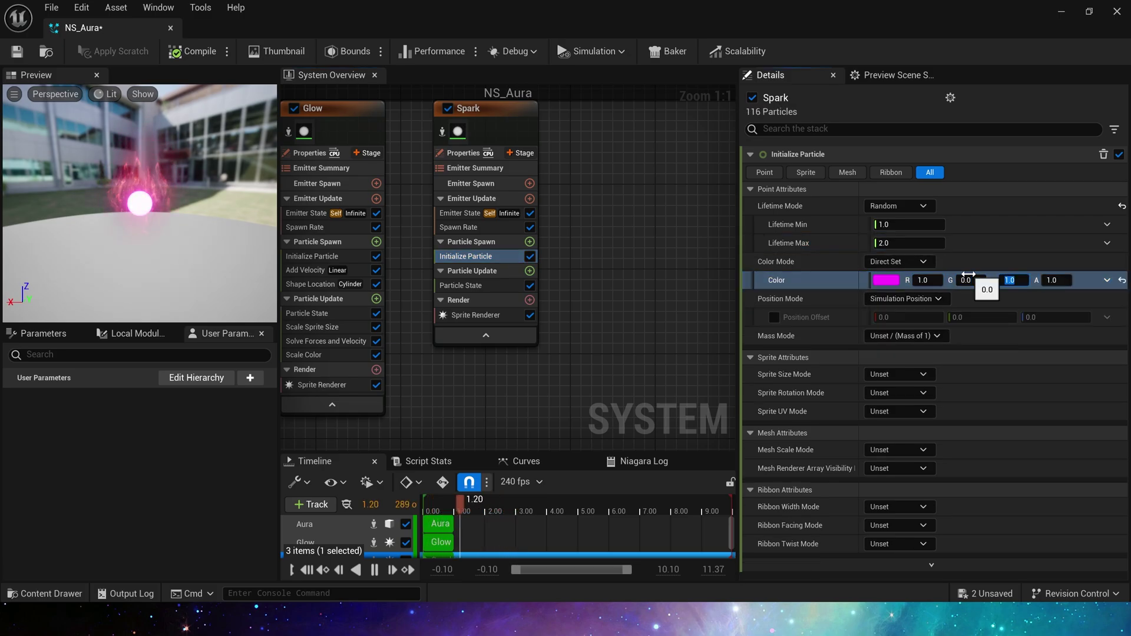
pyautogui.click(894, 375)
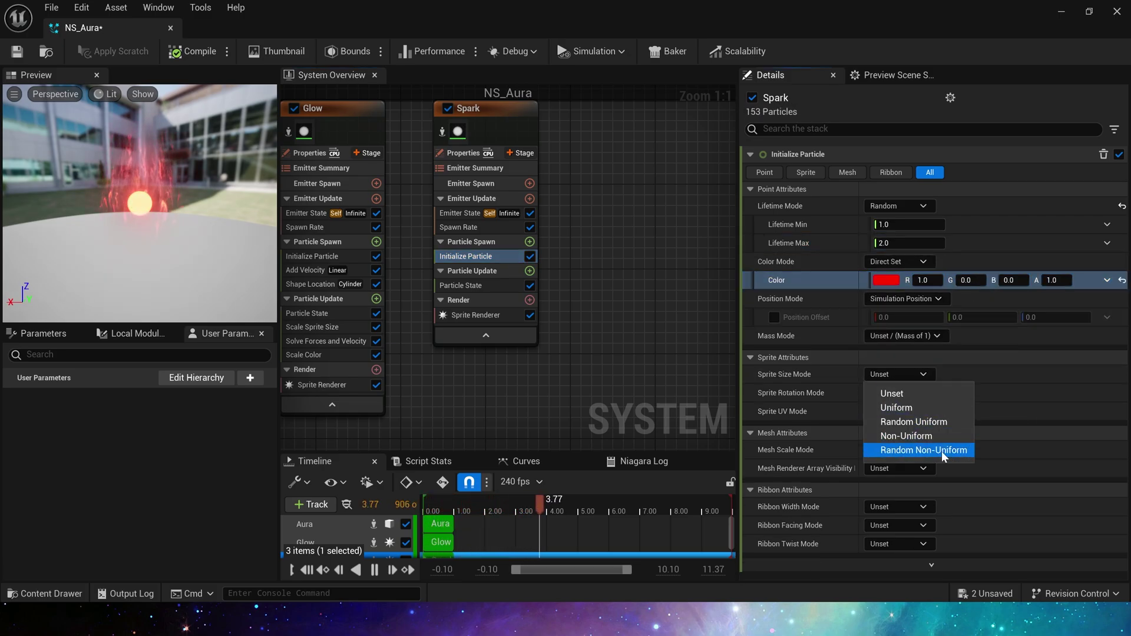
pyautogui.click(942, 452)
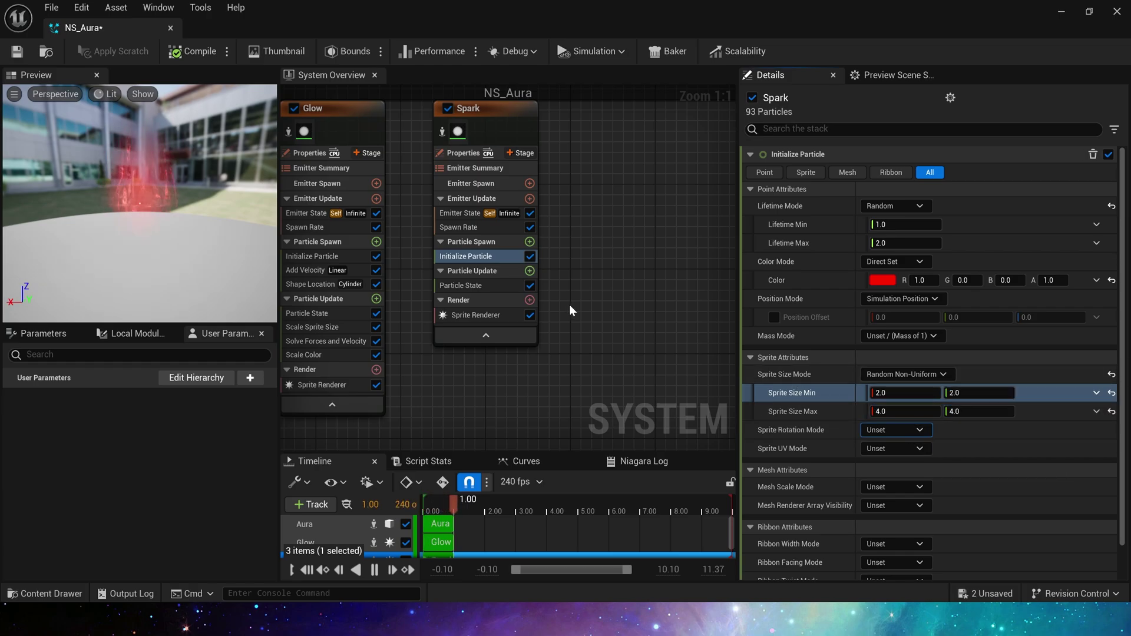
# - Add a Shape Location module to Spark's Particle Spawn as a Cylinder with height 100.0 and radius 20.0
pyautogui.click(530, 241)
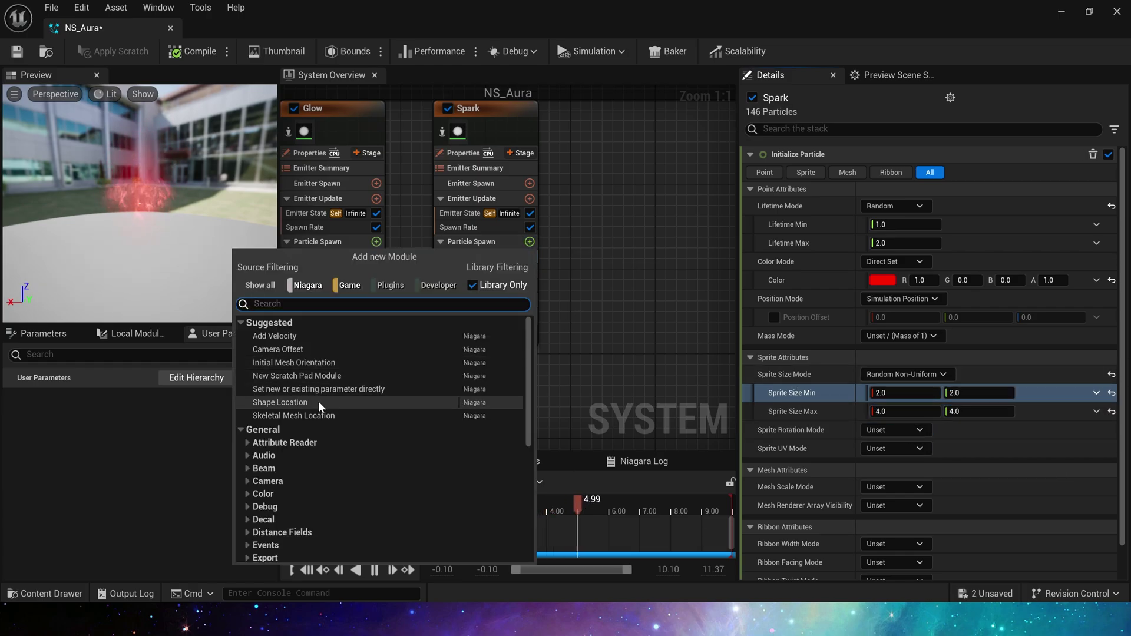
pyautogui.click(280, 403)
pyautogui.write('20')
pyautogui.press('Tab')
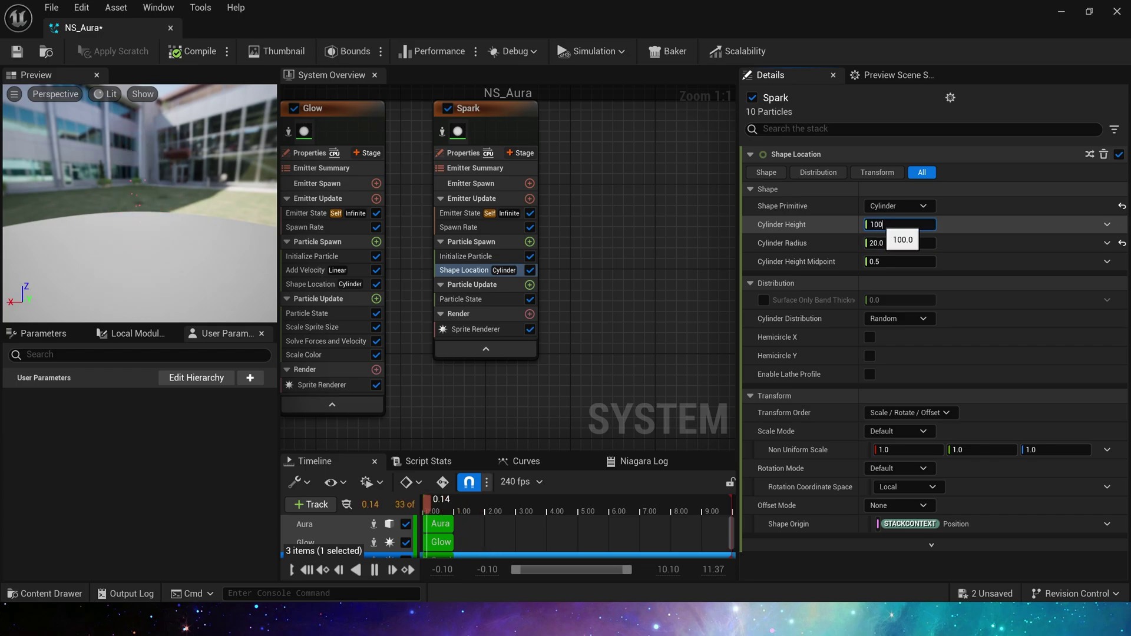
pyautogui.press('Tab')
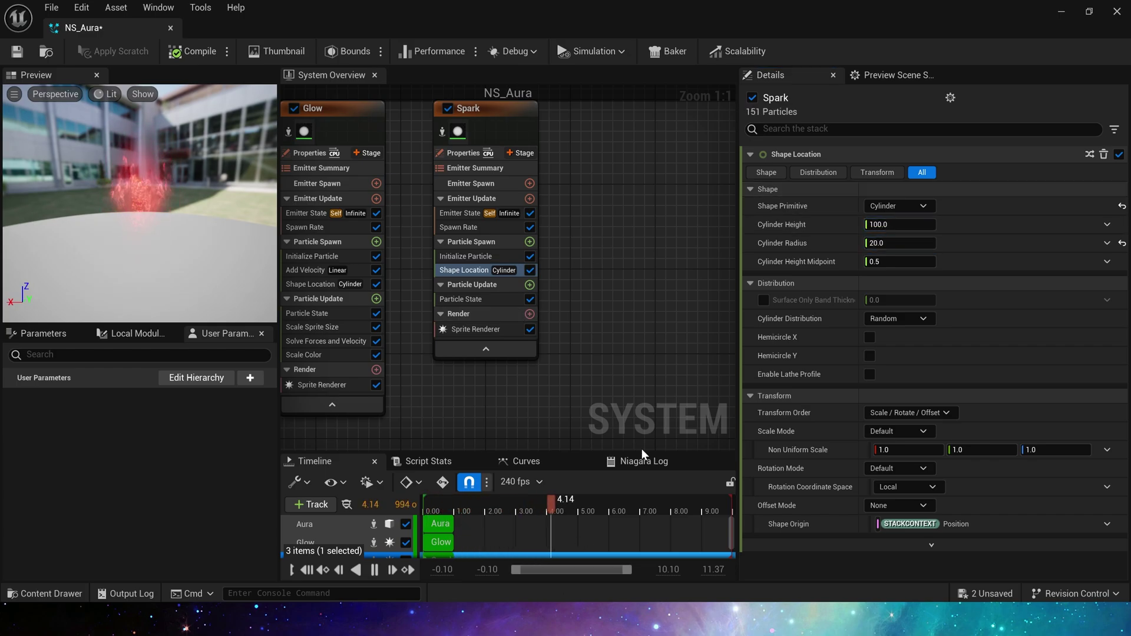
# - Add an Add Velocity module to Spark's Particle Spawn and resolve its dependency with Solve Forces and Velocity
pyautogui.click(530, 242)
pyautogui.write('vel')
pyautogui.press('Return')
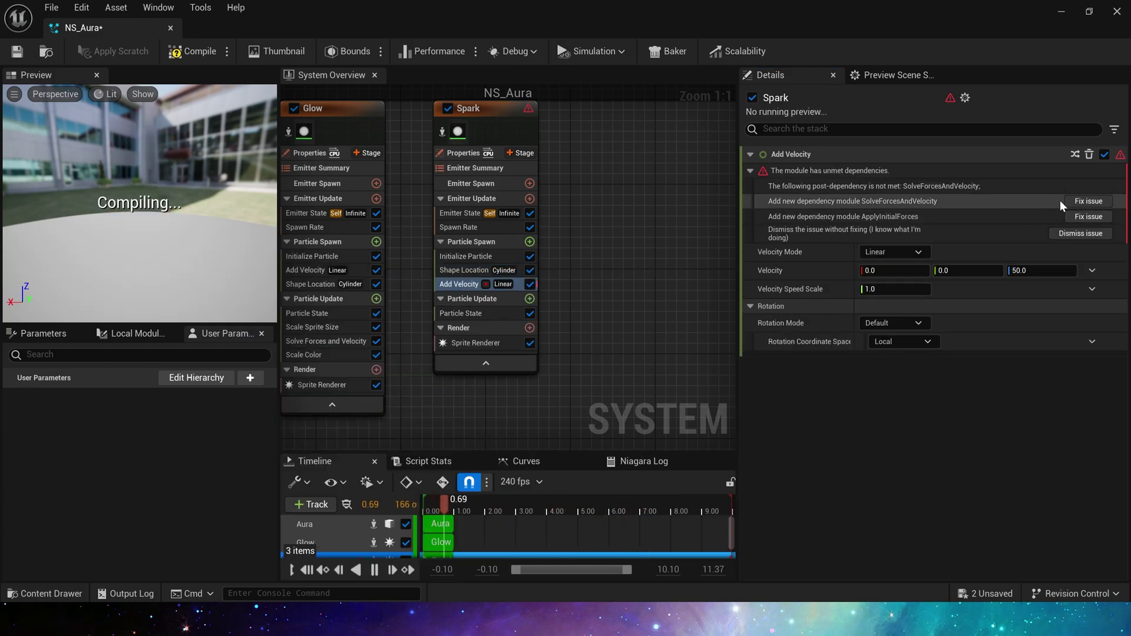
pyautogui.click(1088, 201)
# - Make Spark's velocity a Random Range Vector with minimum (-100, -100, 50) and maximum (100, 100, 100)
pyautogui.click(1093, 195)
pyautogui.click(875, 278)
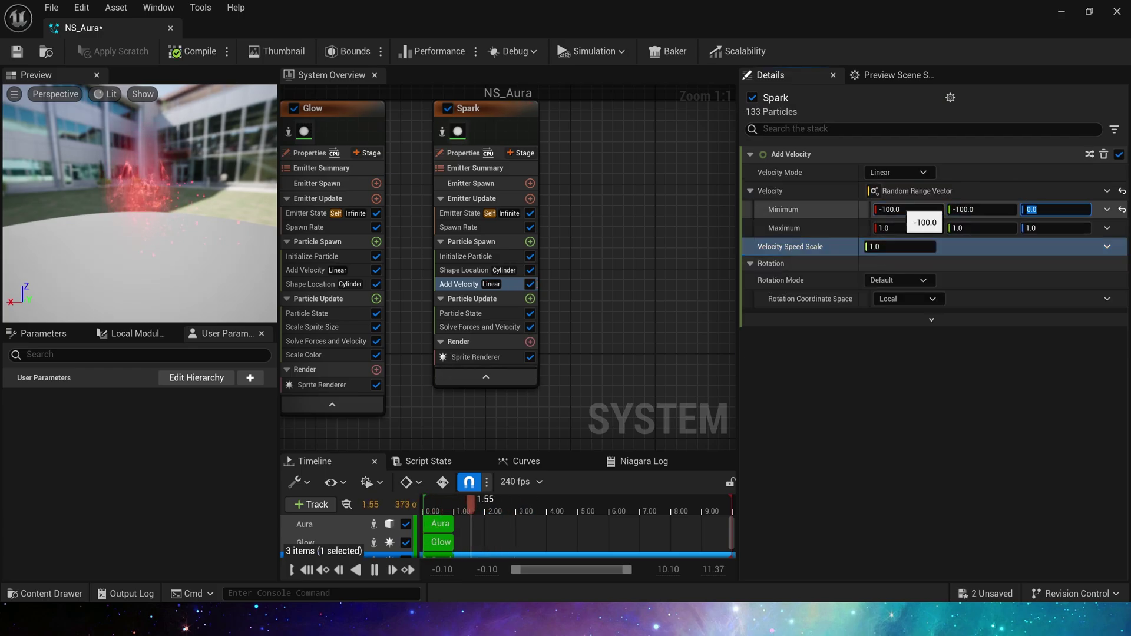
pyautogui.click(875, 228)
pyautogui.write('1')
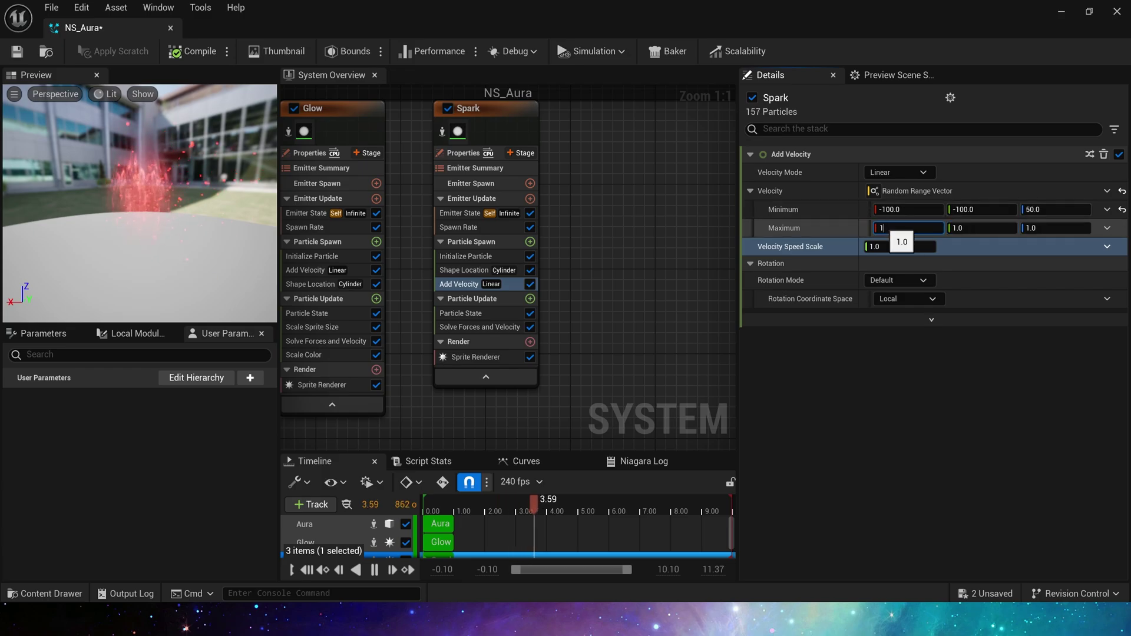
pyautogui.write('100')
pyautogui.press('Tab')
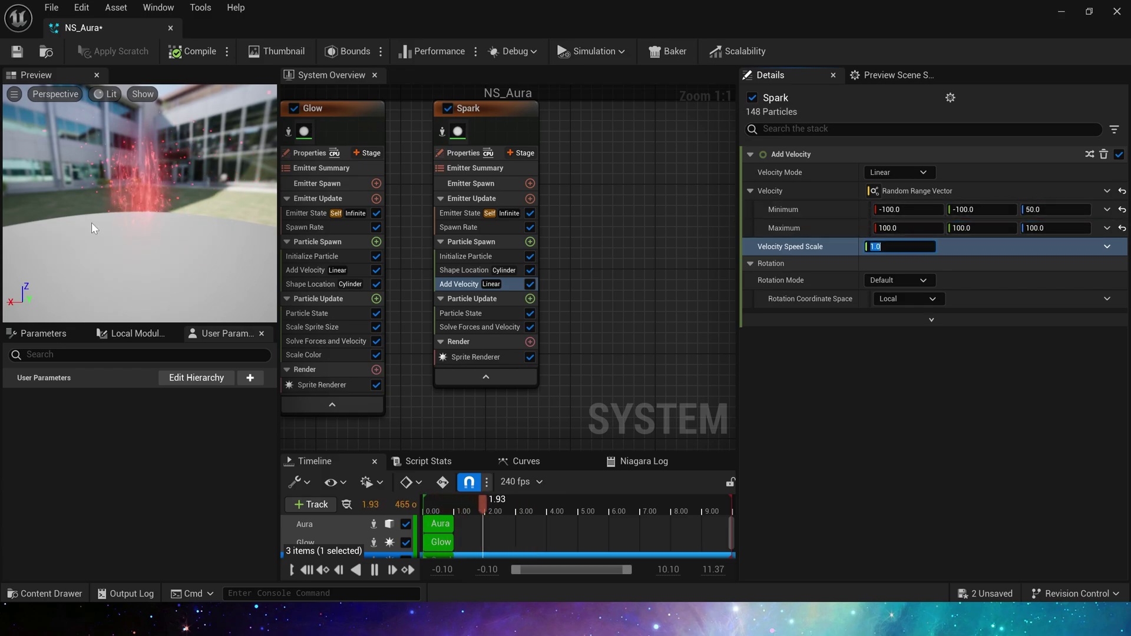
# - Add a Scale Sprite Size module to Spark's Particle Update and apply the quick-rise, slow-fall curve template
pyautogui.moveTo(577, 309); pyautogui.dragTo(603, 253, button='right')
pyautogui.click(556, 242)
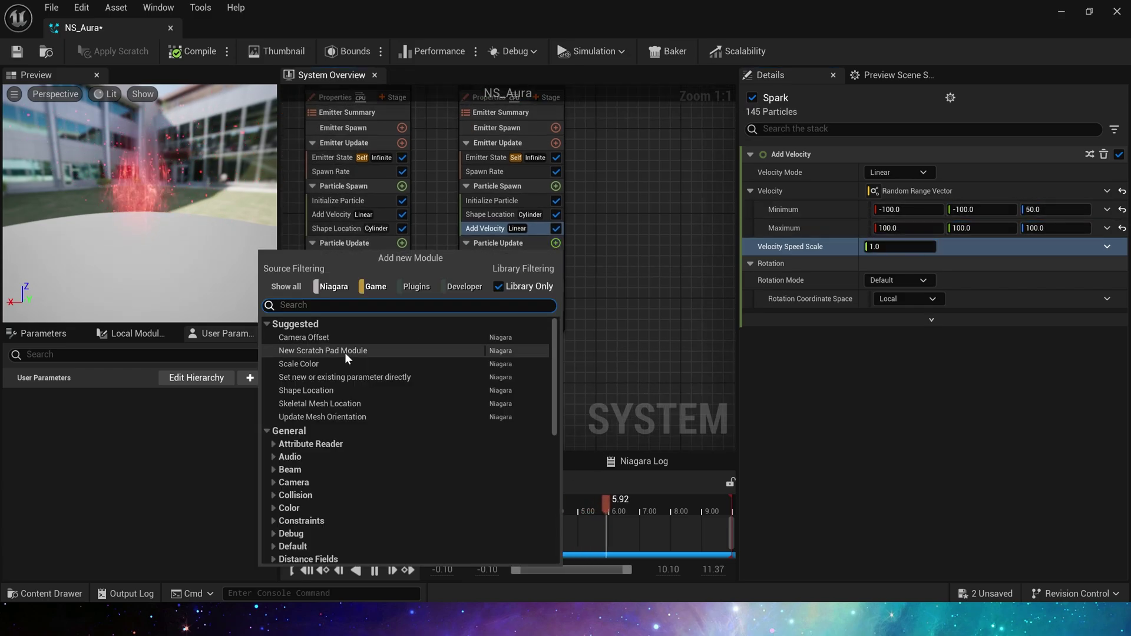
pyautogui.write('sca')
pyautogui.click(352, 533)
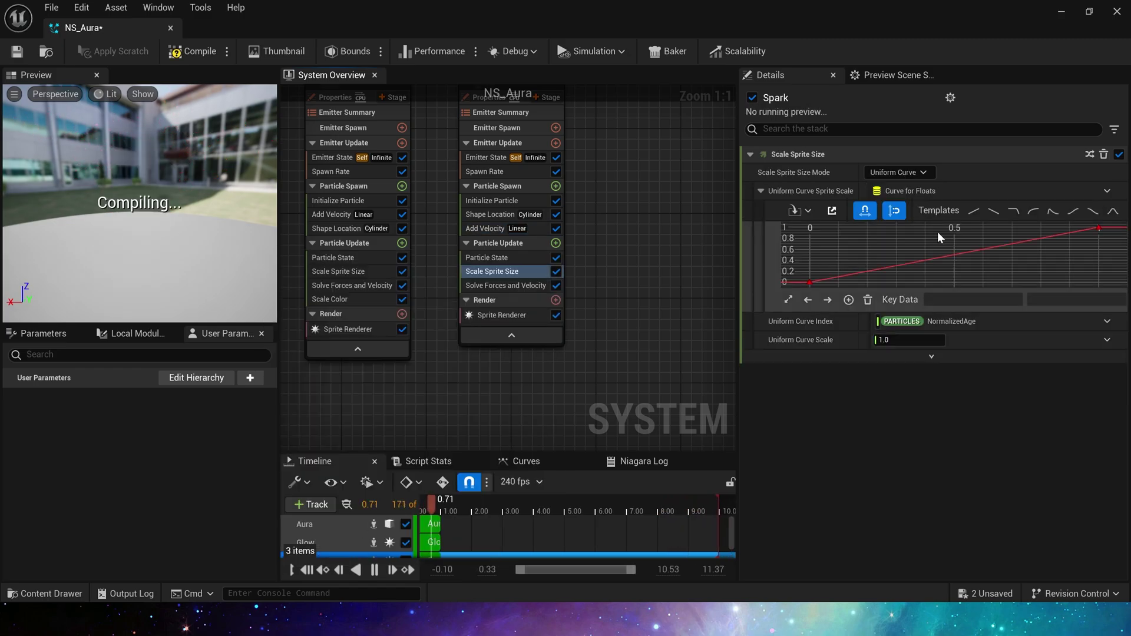
pyautogui.click(1054, 211)
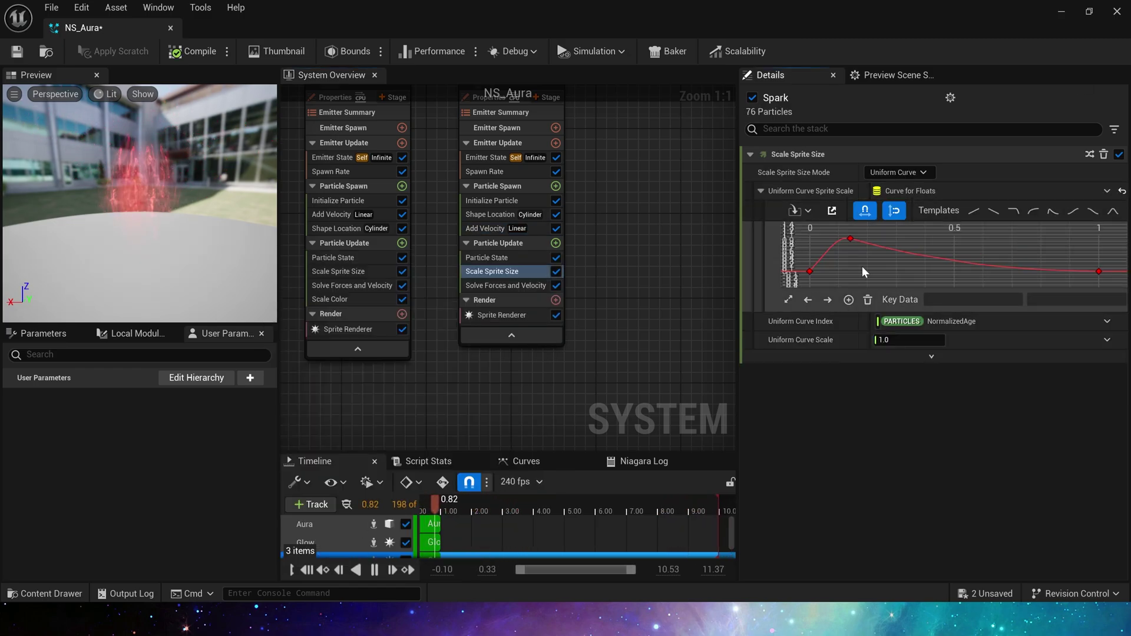
# - Add Scale Color to Spark's Particle Update, driving Scale RGB by Vector from Float and Float from Curve with a quick-rise, slow-fall curve
pyautogui.click(555, 243)
pyautogui.click(357, 366)
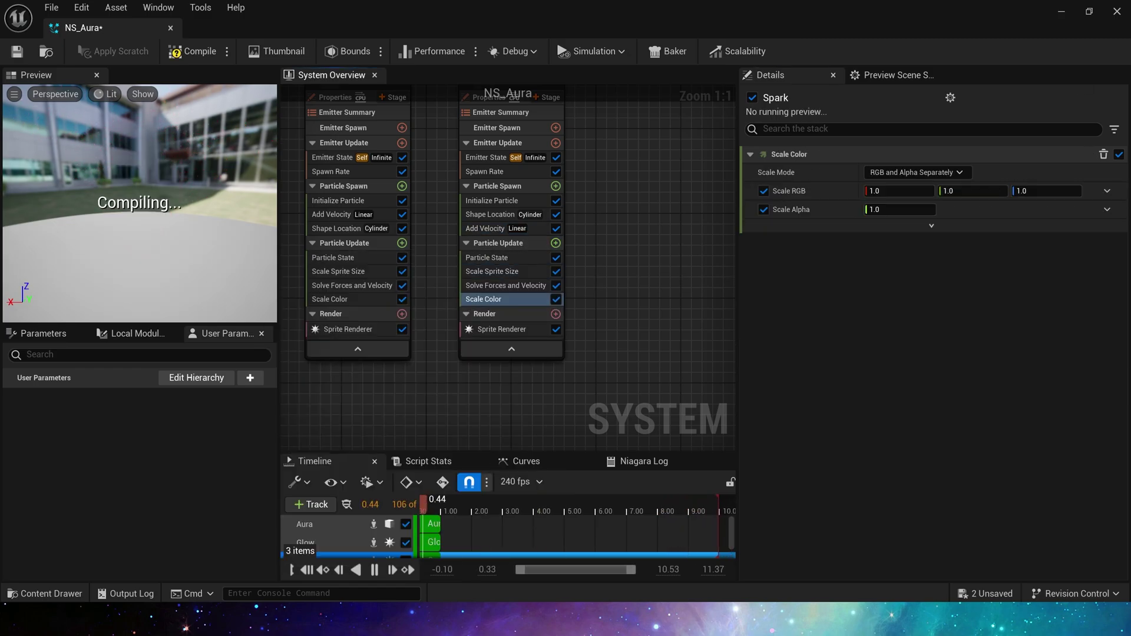
pyautogui.click(1107, 191)
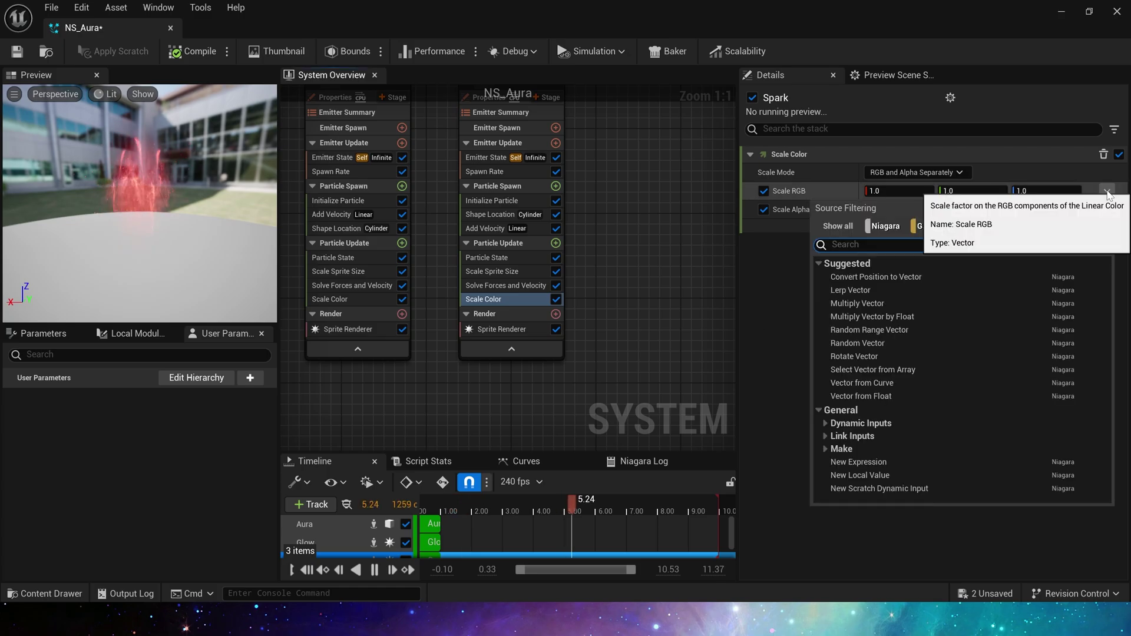
pyautogui.write('float')
pyautogui.press('Return')
pyautogui.click(1061, 210)
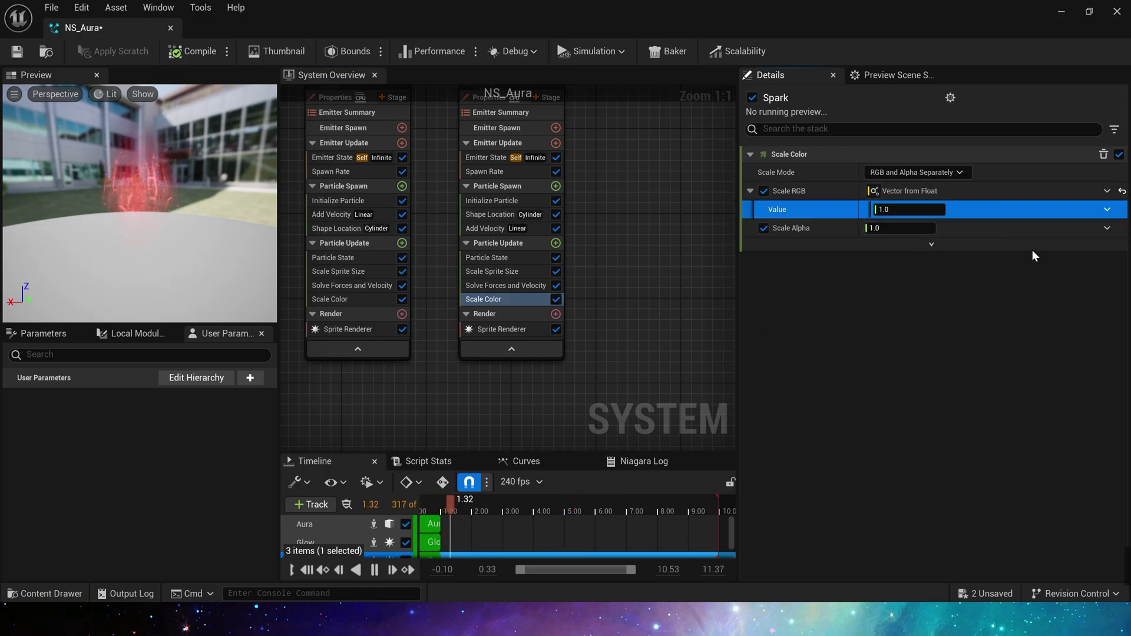
pyautogui.hotkey('ctrl', 'v')
pyautogui.click(1103, 211)
pyautogui.click(860, 309)
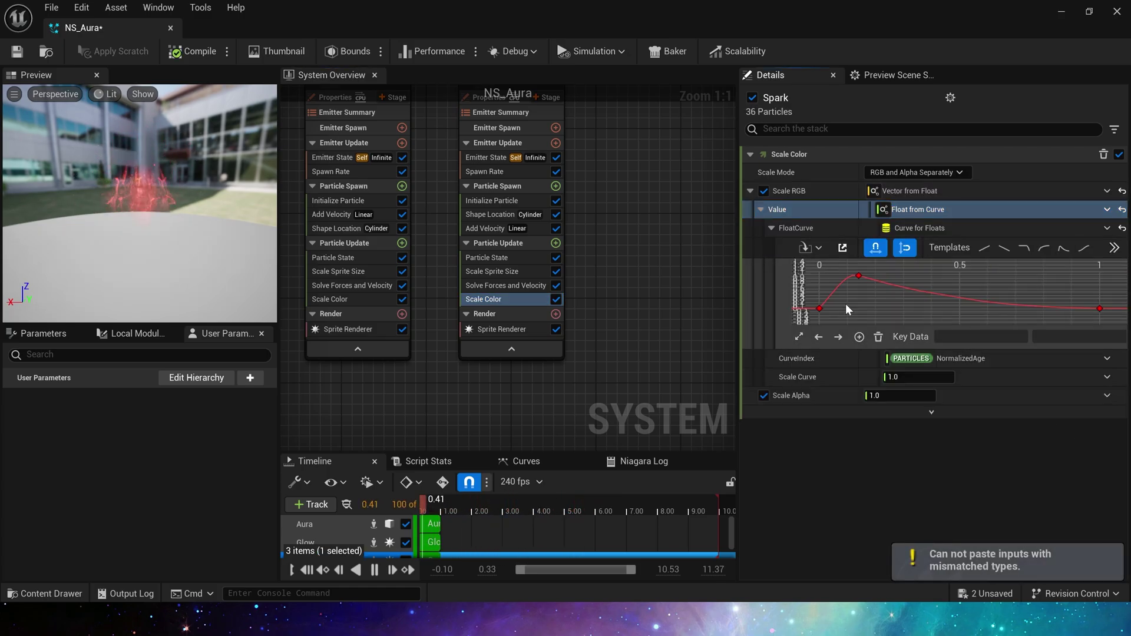
# - Add a Curl Noise Force to Spark with Random Range Float strength from 1000 to 2000 and Noise Frequency 15
pyautogui.click(556, 243)
pyautogui.click(353, 362)
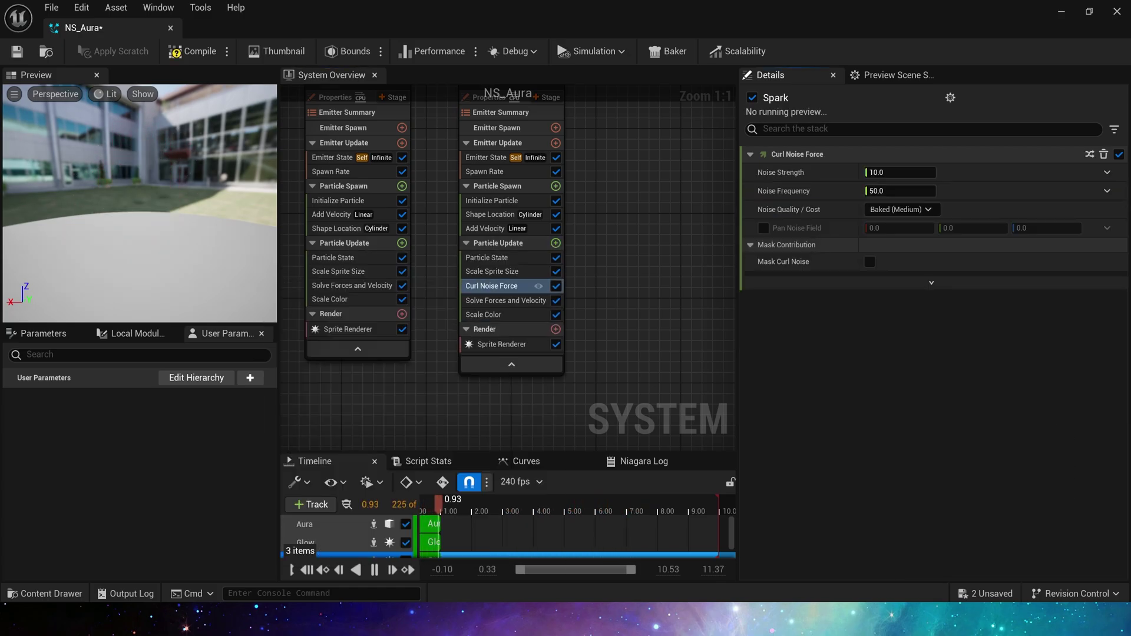
pyautogui.click(1107, 172)
pyautogui.click(825, 334)
pyautogui.click(899, 191)
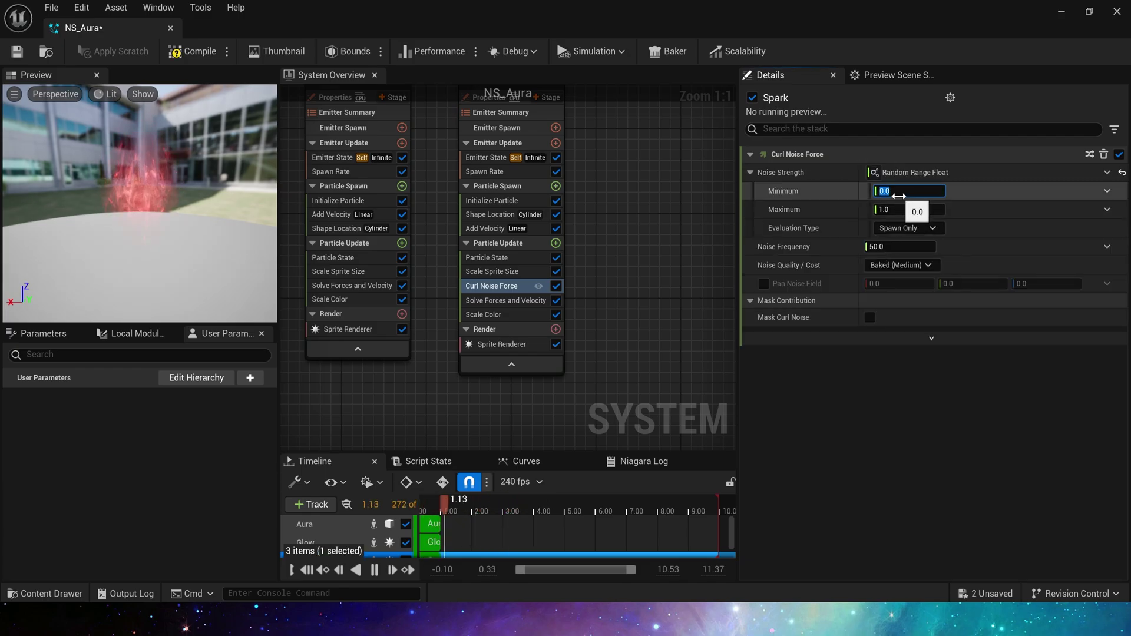
pyautogui.click(897, 247)
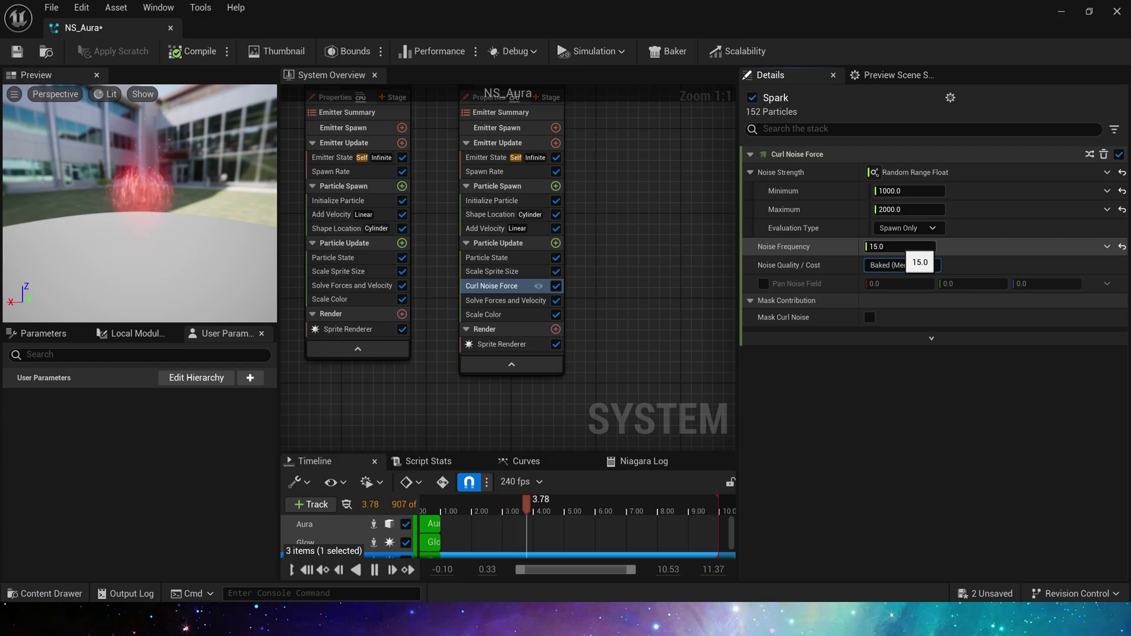
# - Enable Pan Noise Field on Spark's Curl Noise Force and set it to (0.5, 1.0, 0.5)
pyautogui.click(764, 283)
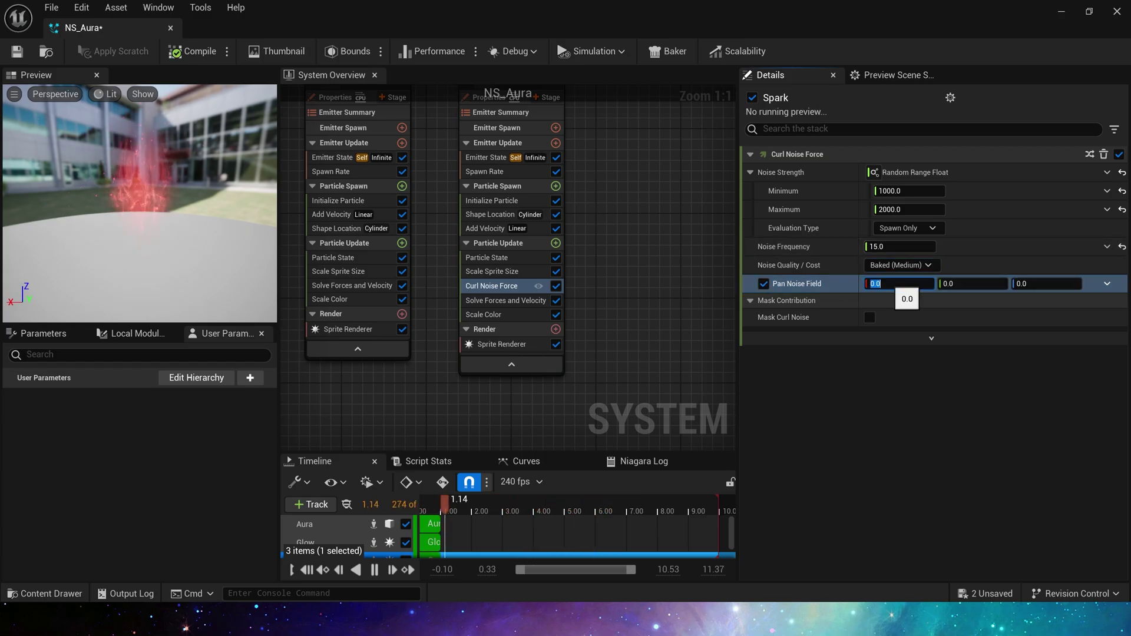
pyautogui.write('0.5')
pyautogui.press('Tab')
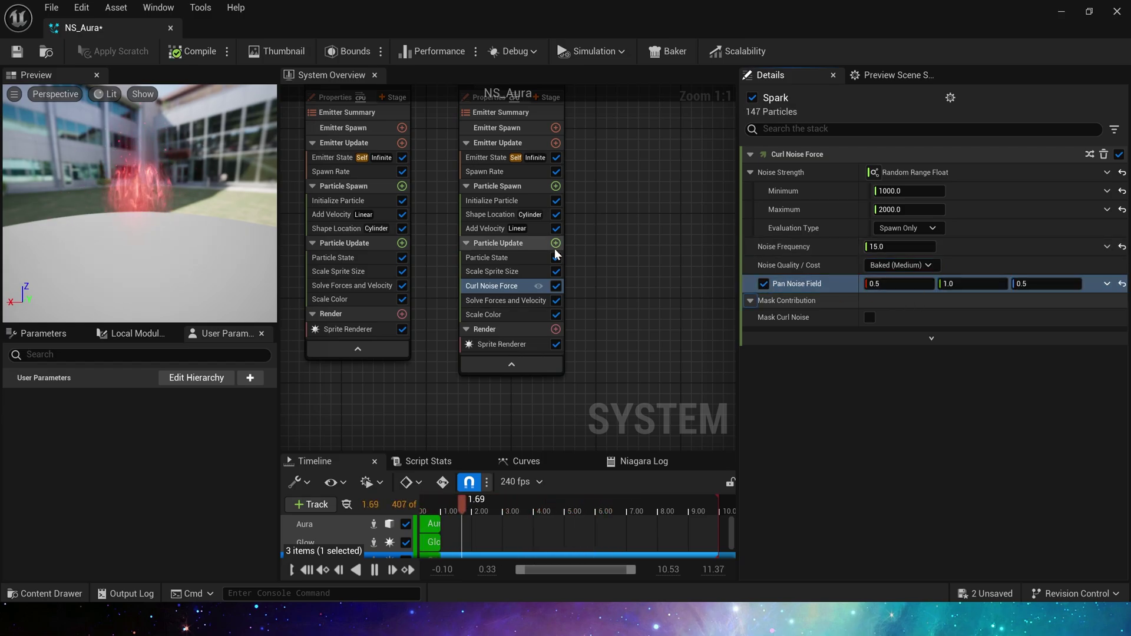
# - Add a Drag module to Spark, drive Drag by Float from Curve with the quick-rise, slow-fall template, and save NS_Aura
pyautogui.click(556, 243)
pyautogui.write('drag')
pyautogui.press('Return')
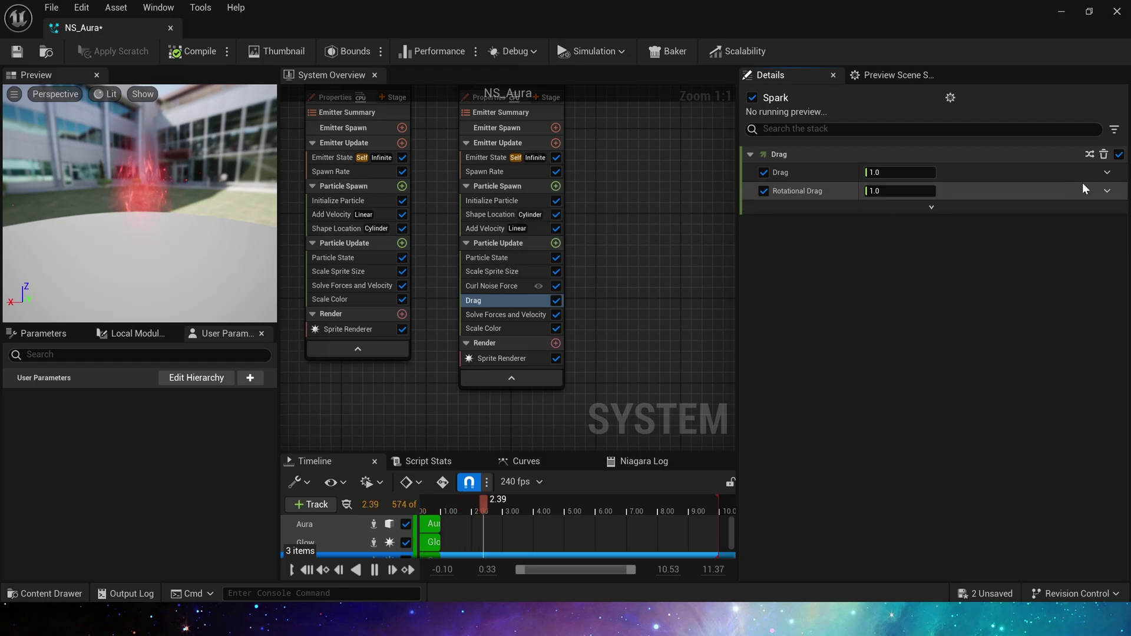
pyautogui.click(1107, 172)
pyautogui.click(833, 341)
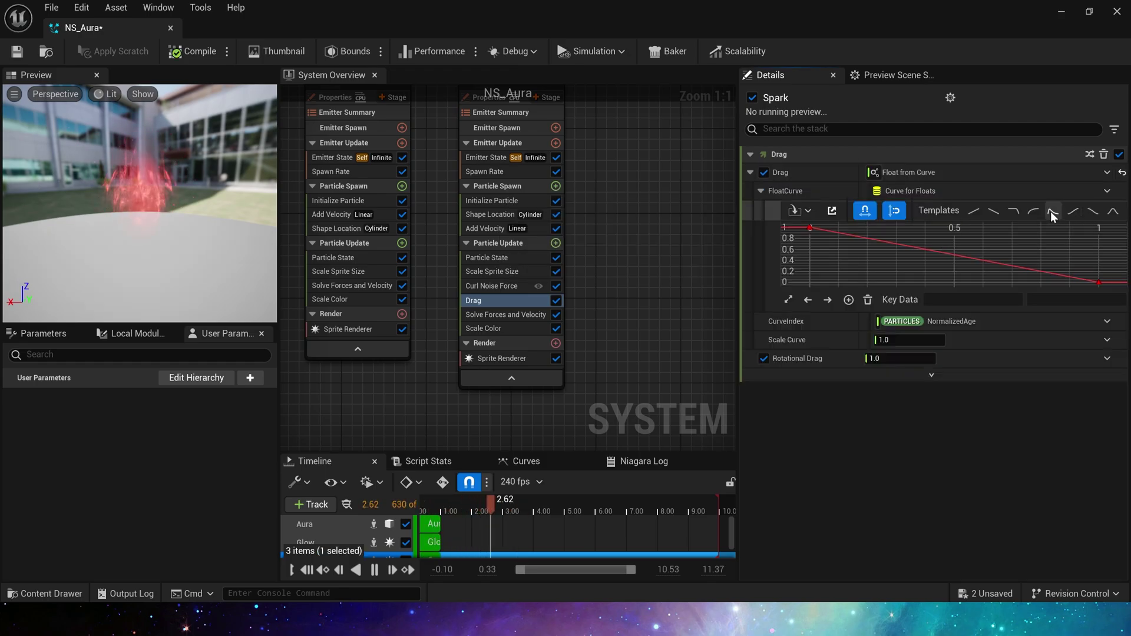
pyautogui.click(1052, 211)
pyautogui.hotkey('ctrl', 's')
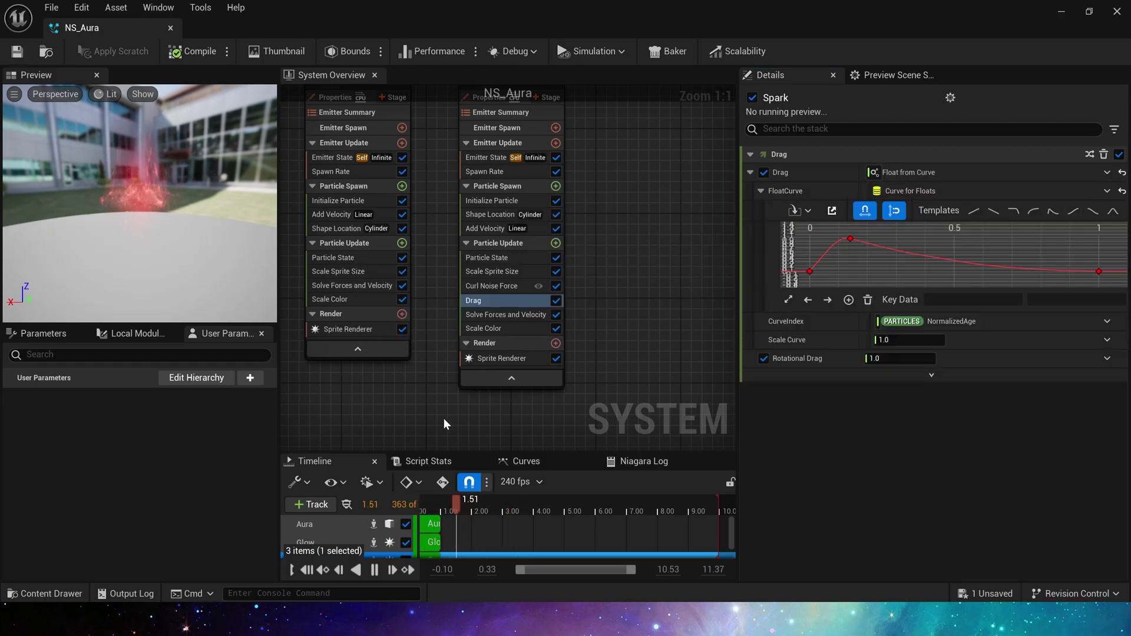
# - View the aura on the character in the level, reopening NS_Aura and shrinking its editor window below the viewport
pyautogui.click(50, 54)
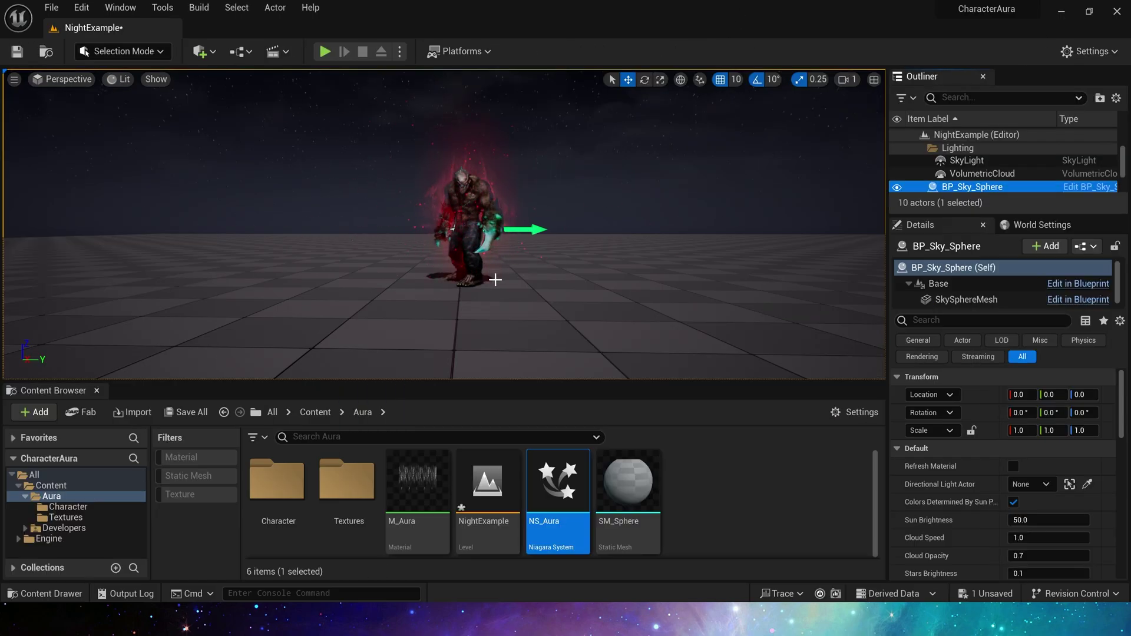
pyautogui.doubleClick(557, 489)
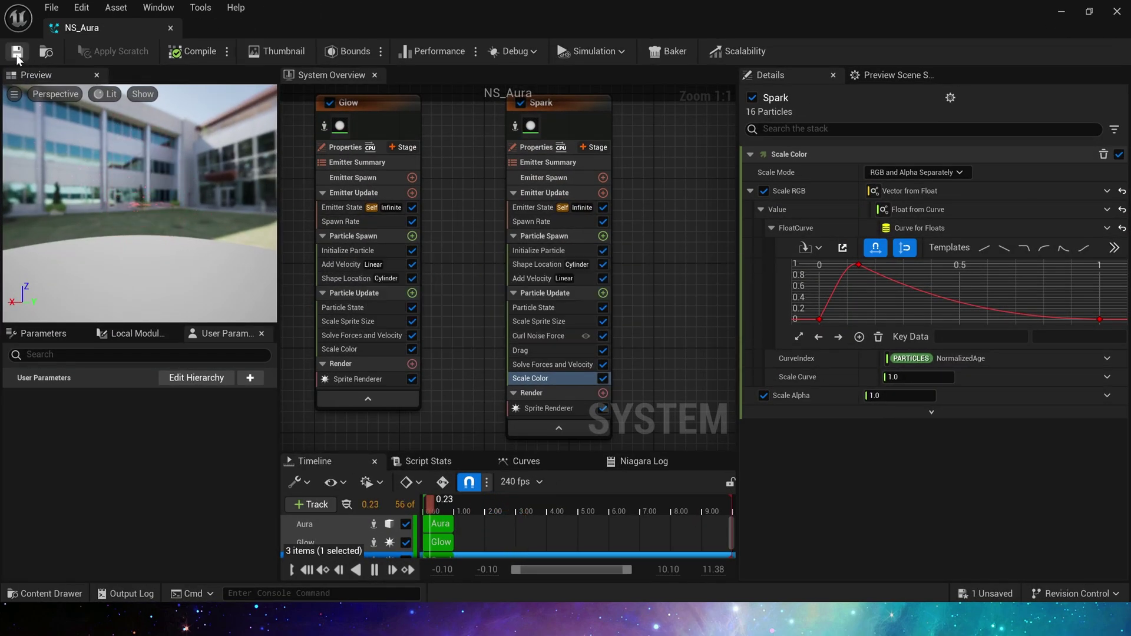
pyautogui.click(1122, 11)
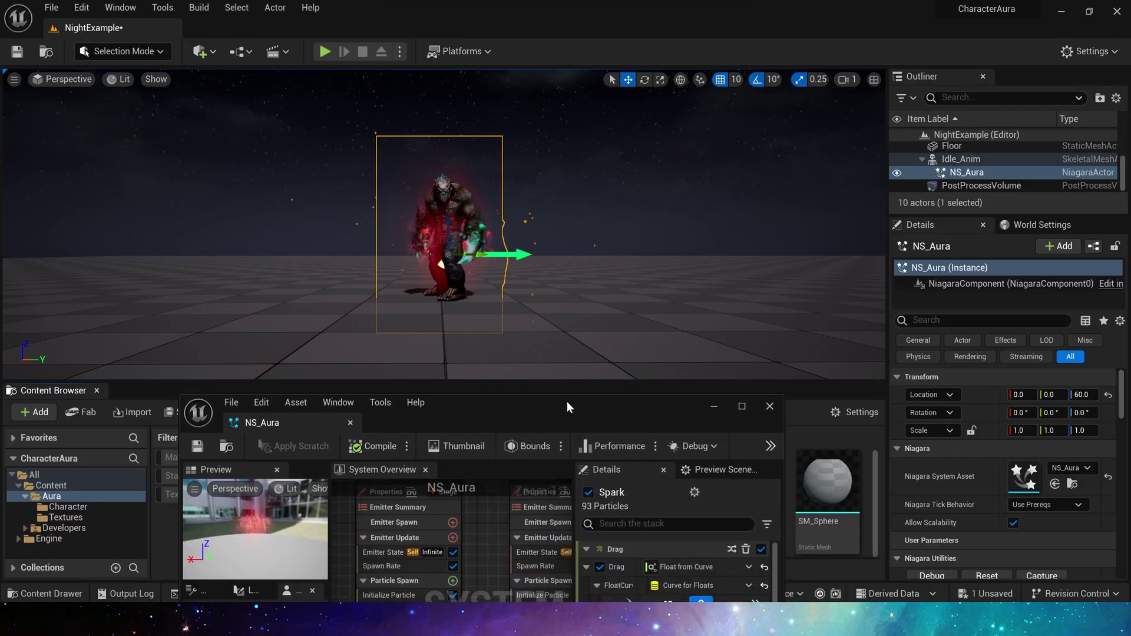